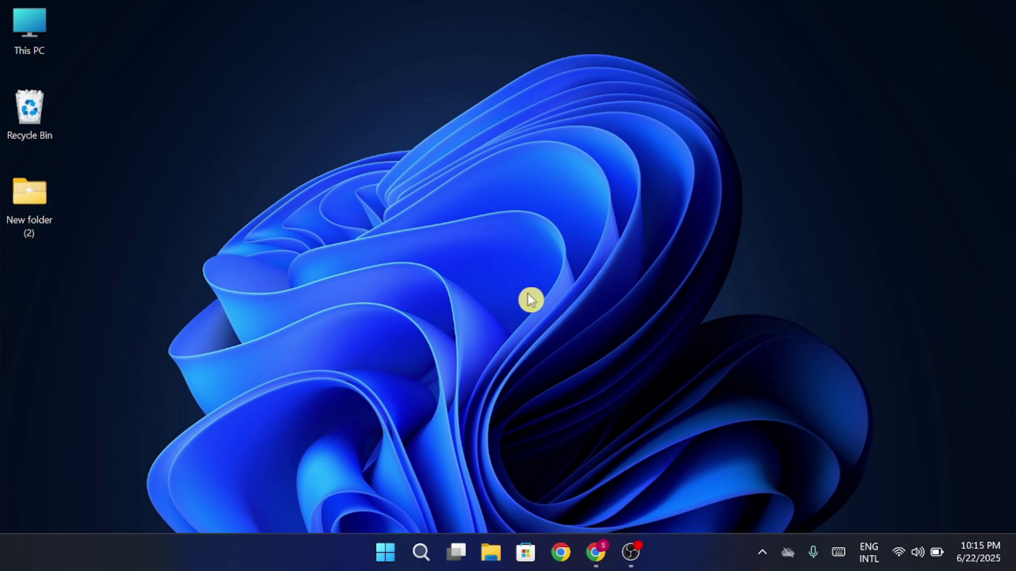
# Switch to Chrome and look over the Kling AI home page with its tools and community creatives, plus the ElevenLabs Studio page.
pyautogui.click(596, 555)
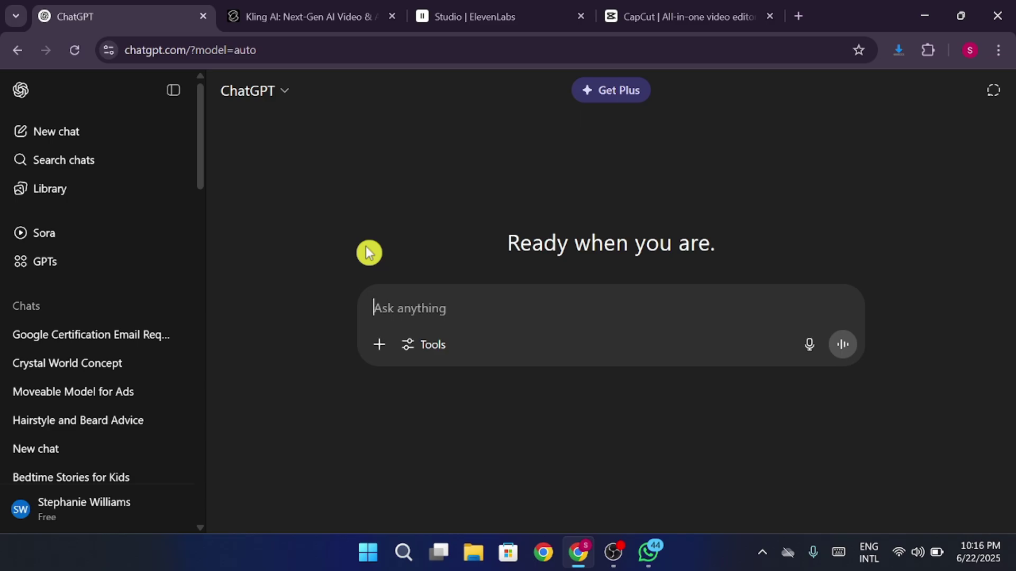
pyautogui.click(294, 18)
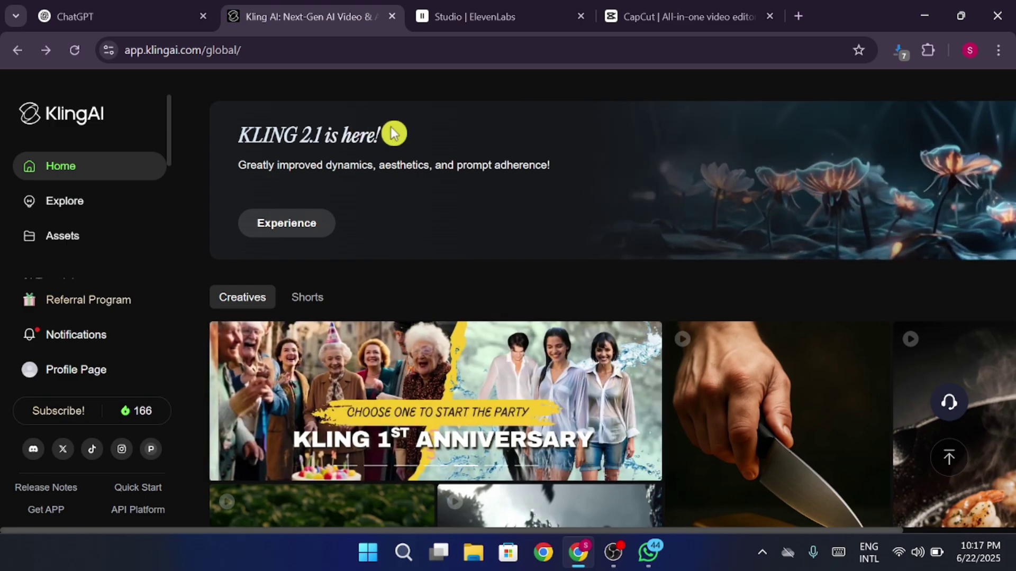
pyautogui.scroll(-3, 138, 250)
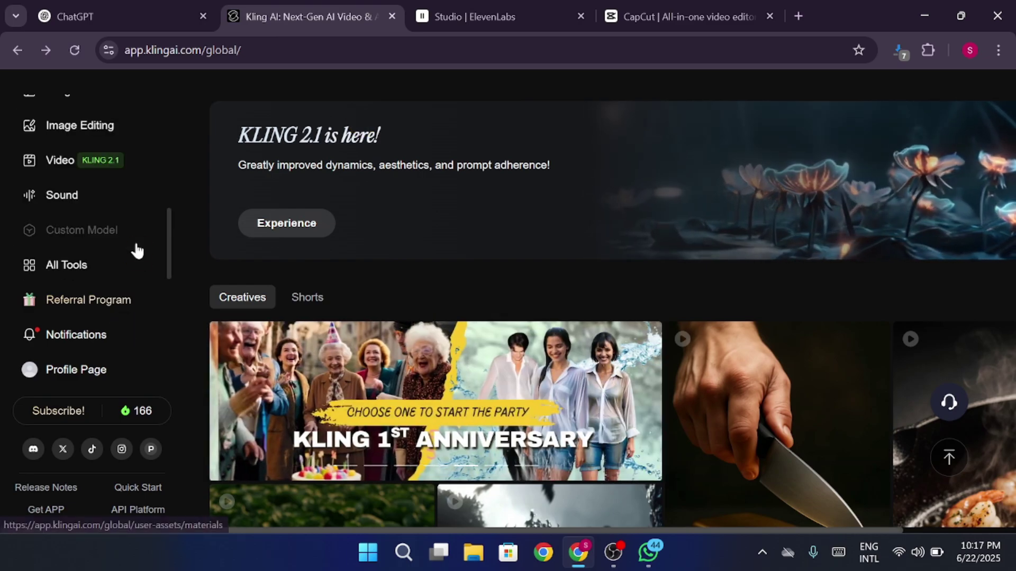
pyautogui.scroll(2, 124, 203)
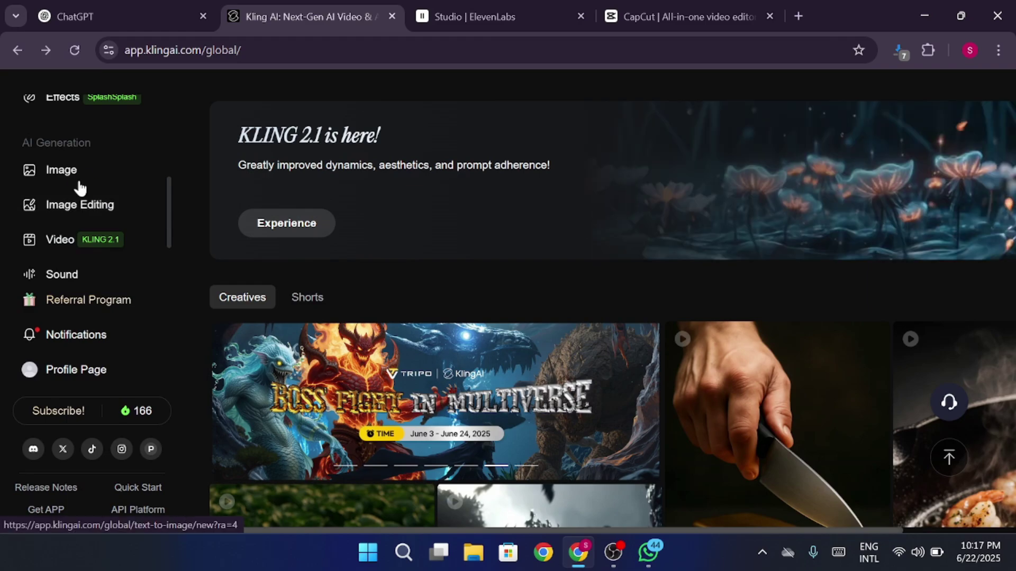
pyautogui.scroll(-2, 79, 188)
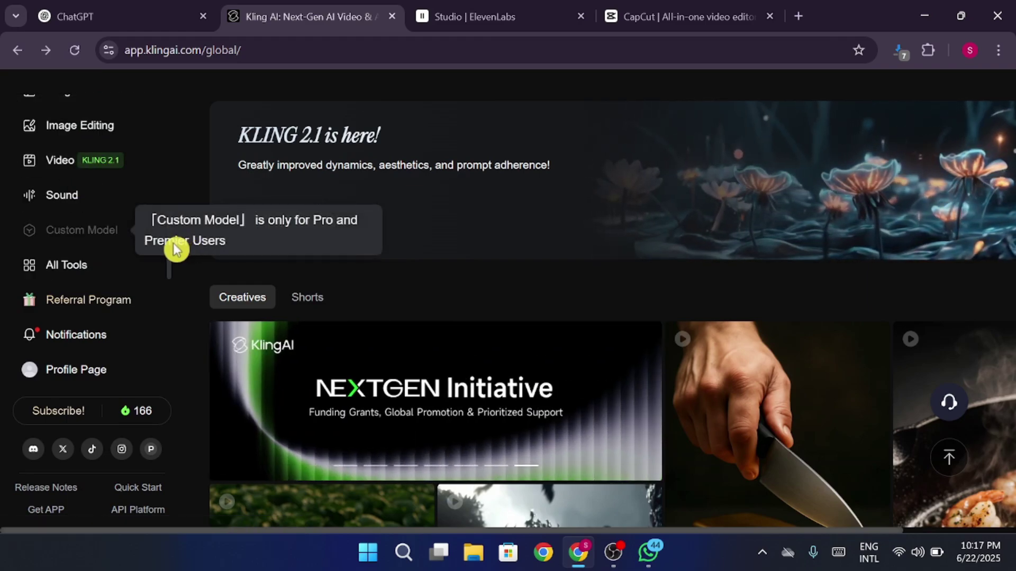
pyautogui.moveTo(168, 267); pyautogui.dragTo(173, 142)
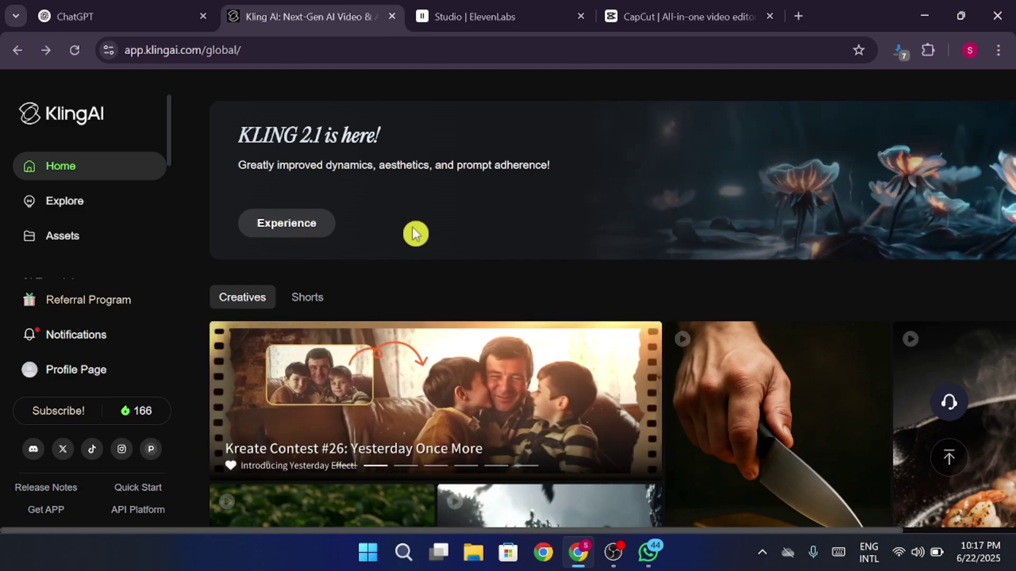
pyautogui.scroll(-10, 415, 234)
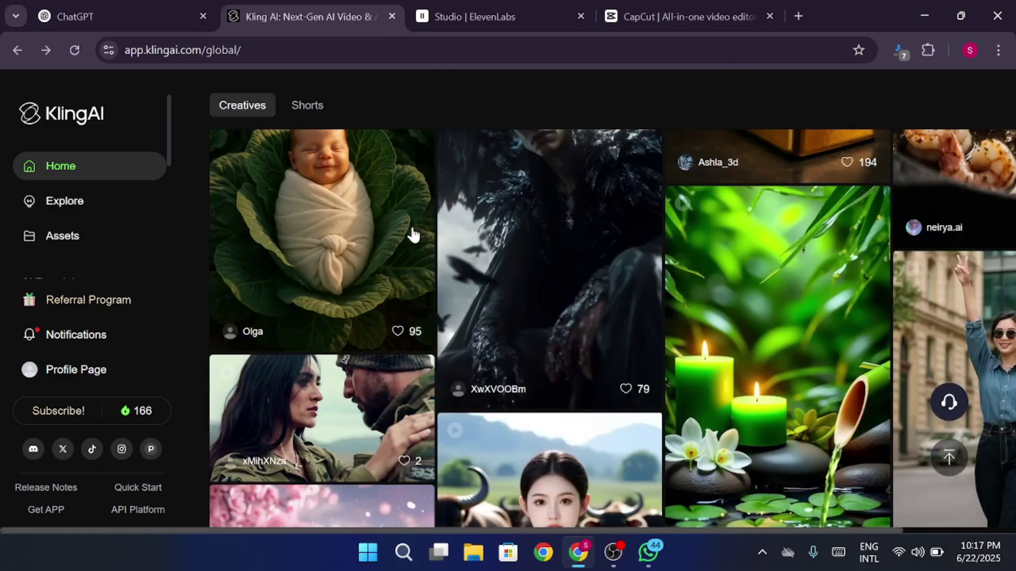
pyautogui.scroll(-3, 413, 234)
pyautogui.scroll(-3, 413, 234)
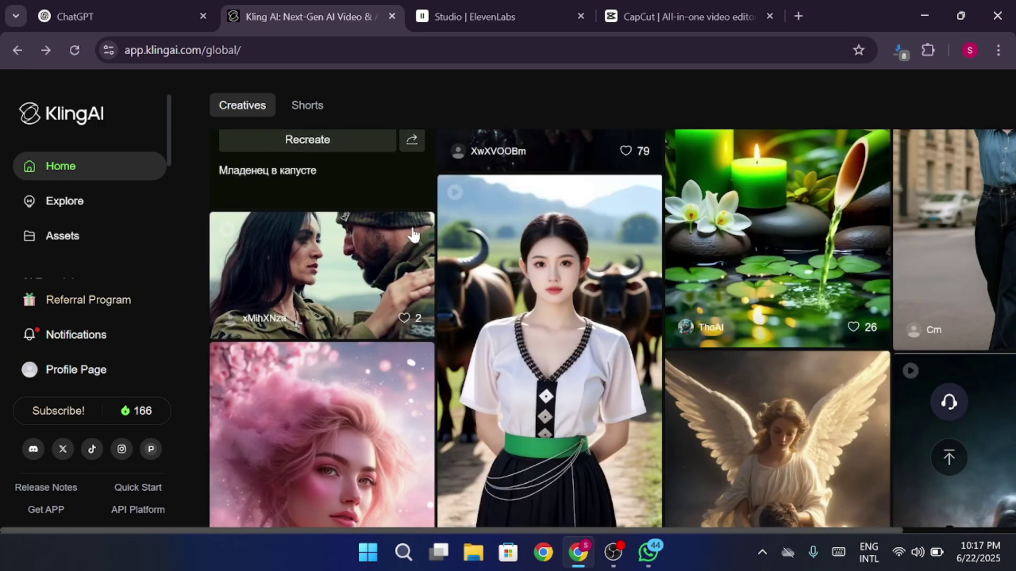
pyautogui.scroll(15, 413, 235)
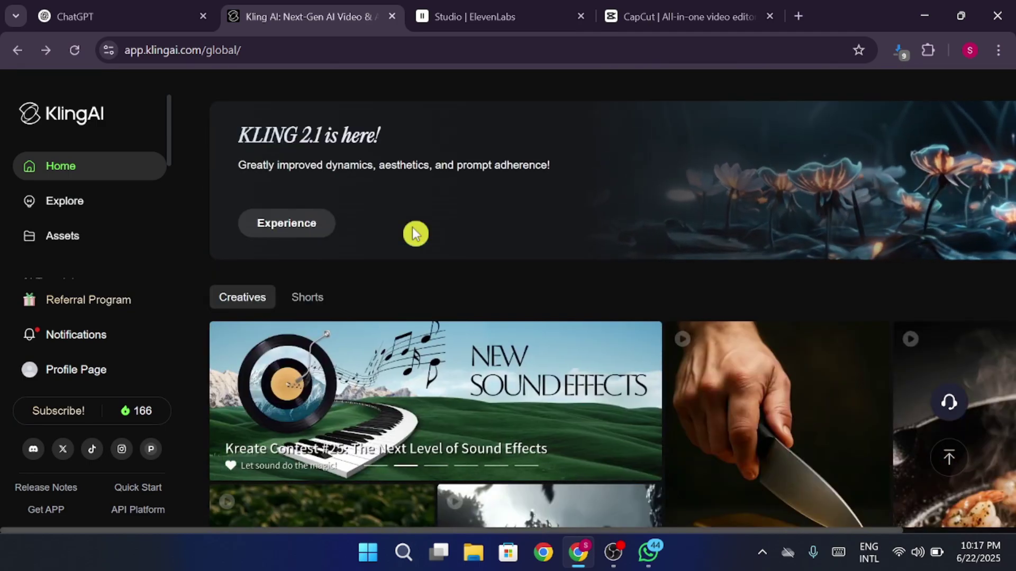
pyautogui.click(477, 21)
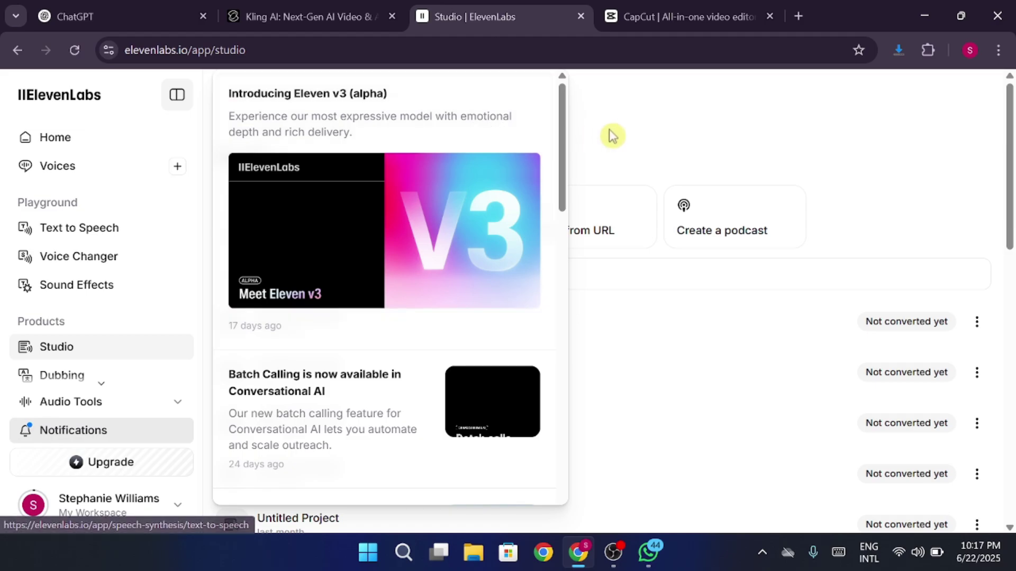
pyautogui.click(627, 140)
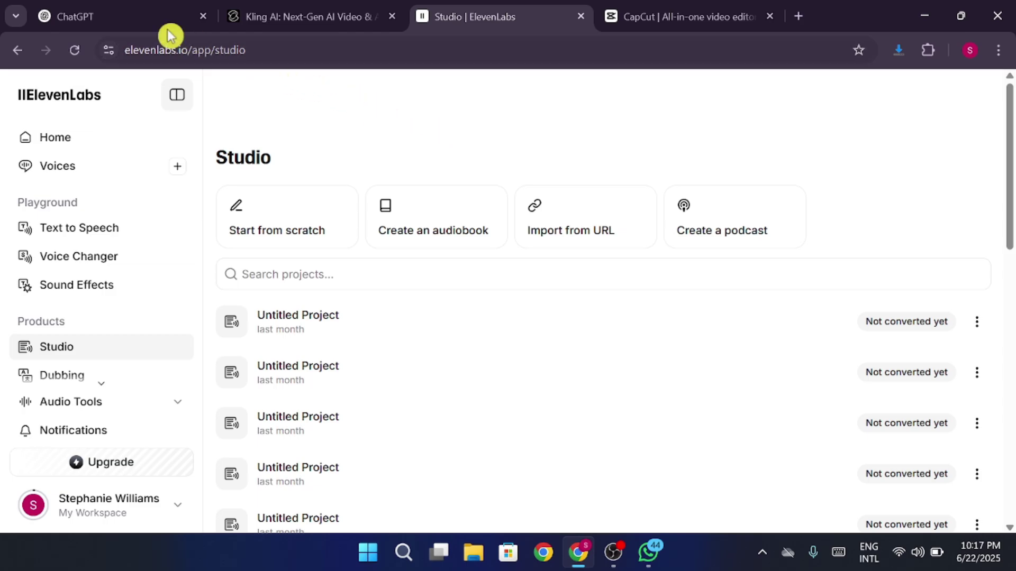
# Return to ChatGPT, open the Explore GPTs page and browse its featured and trending GPTs.
pyautogui.click(119, 18)
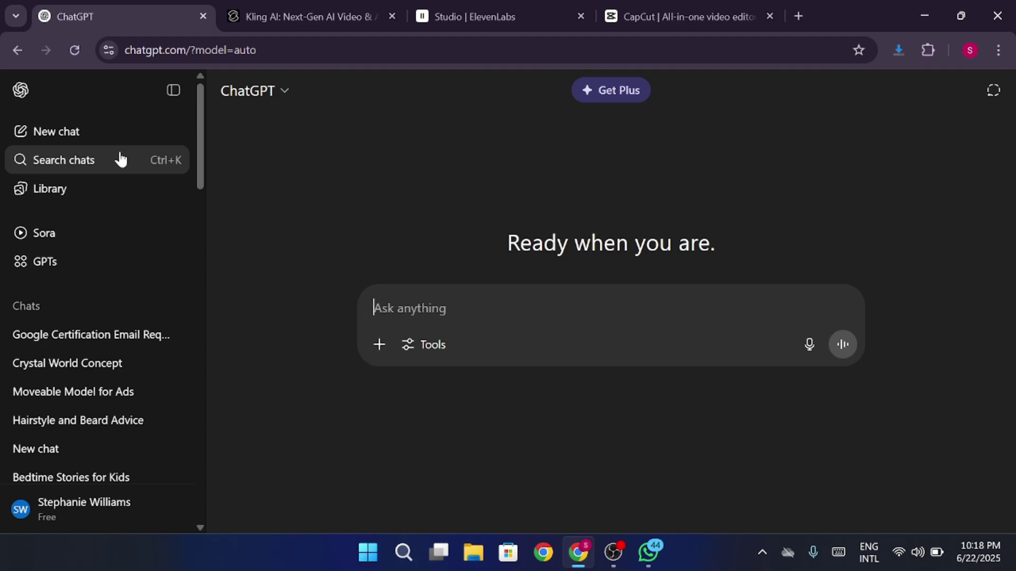
pyautogui.click(121, 269)
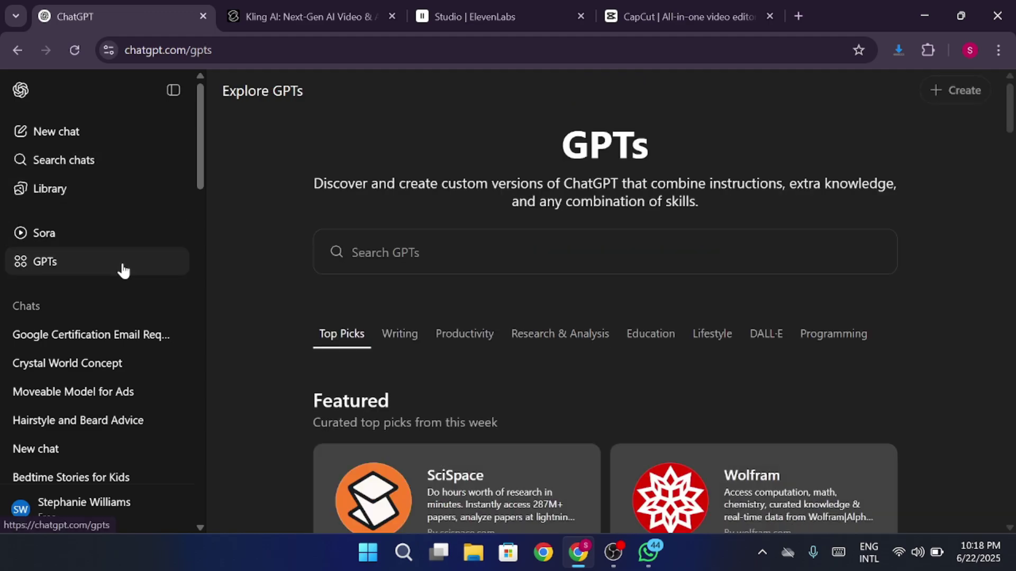
pyautogui.scroll(-8, 958, 289)
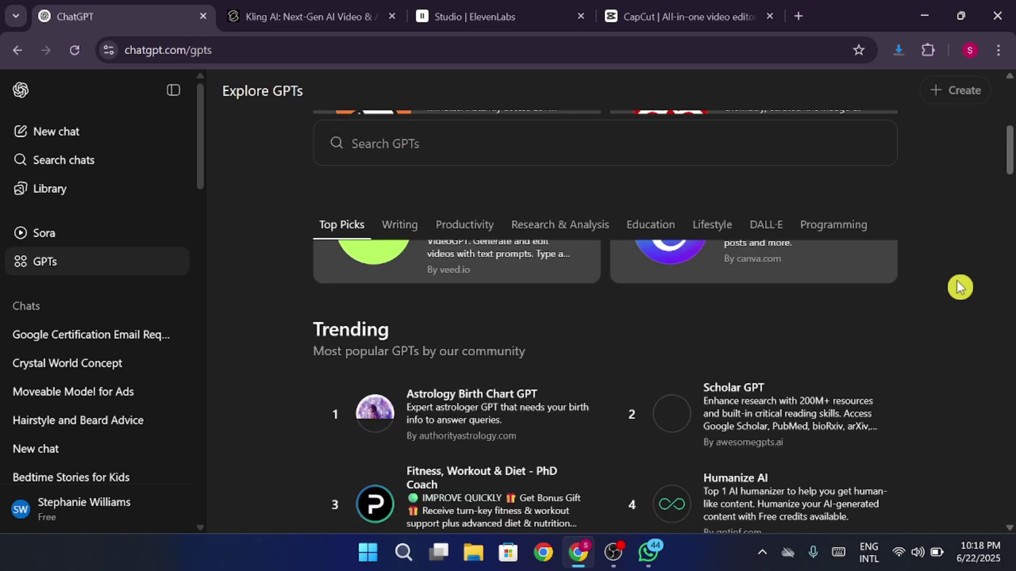
pyautogui.scroll(-3, 958, 283)
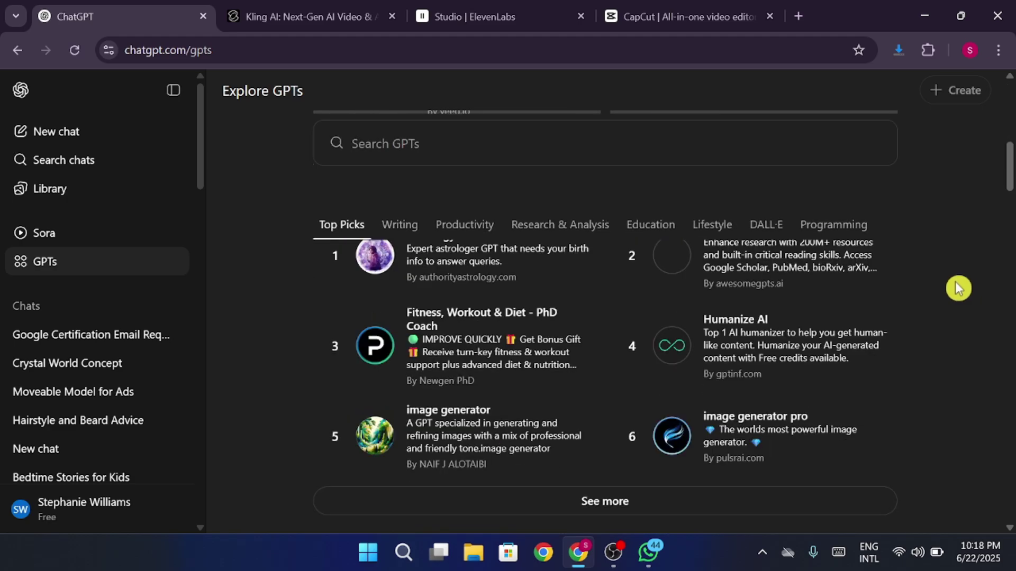
pyautogui.scroll(-8, 956, 287)
pyautogui.scroll(10, 955, 287)
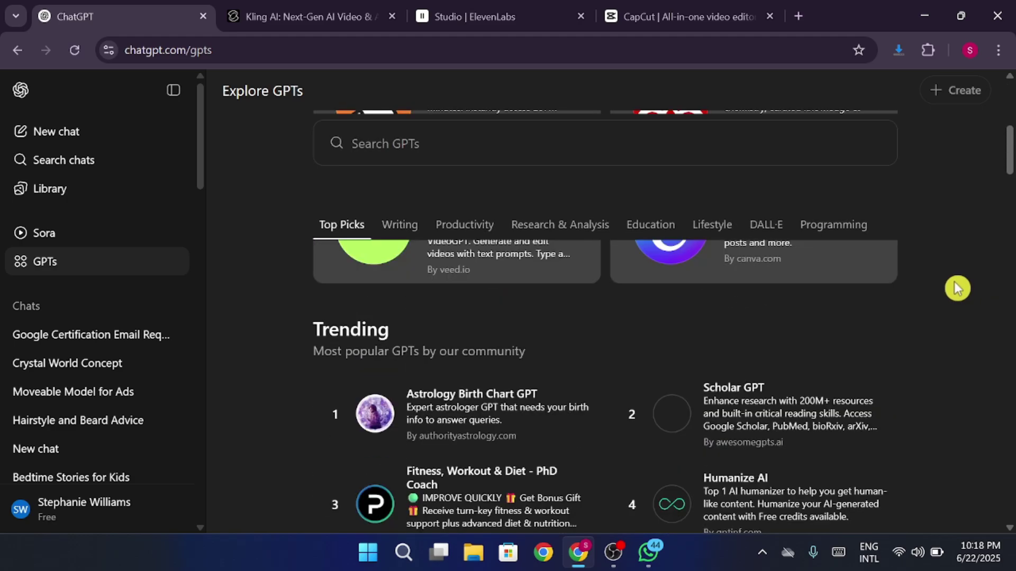
pyautogui.scroll(4, 957, 288)
pyautogui.scroll(3, 957, 289)
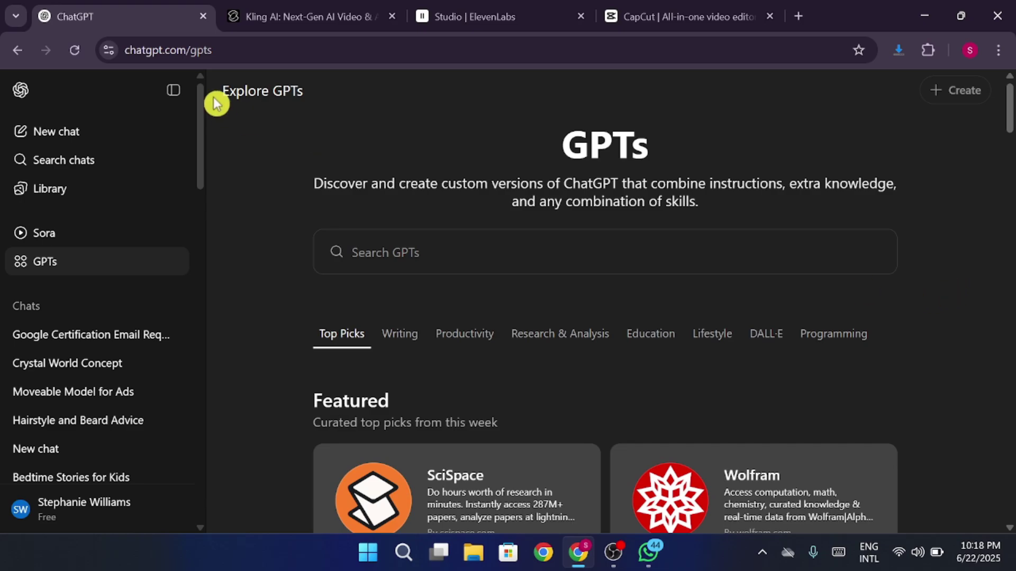
pyautogui.click(137, 50)
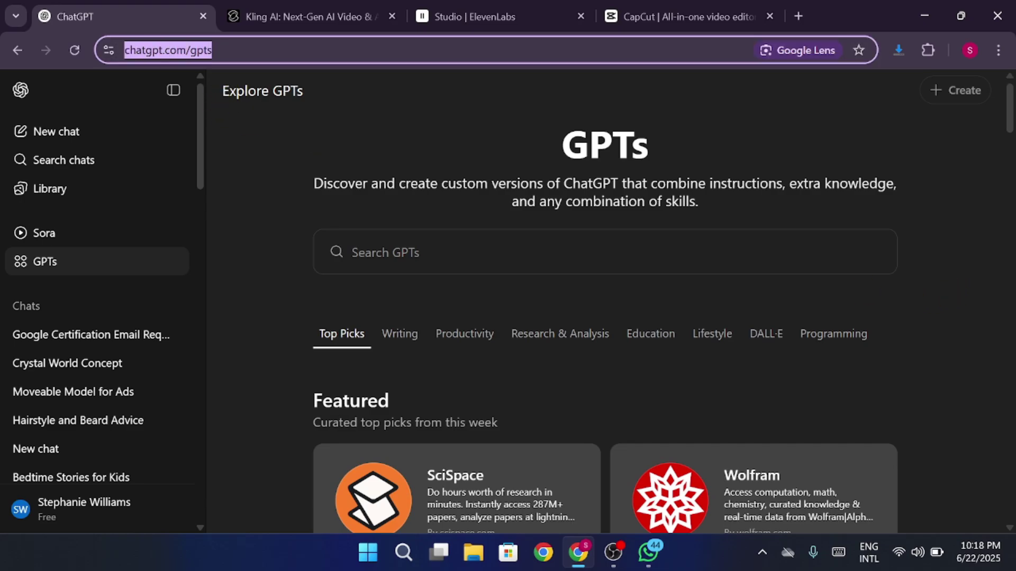
pyautogui.click(450, 130)
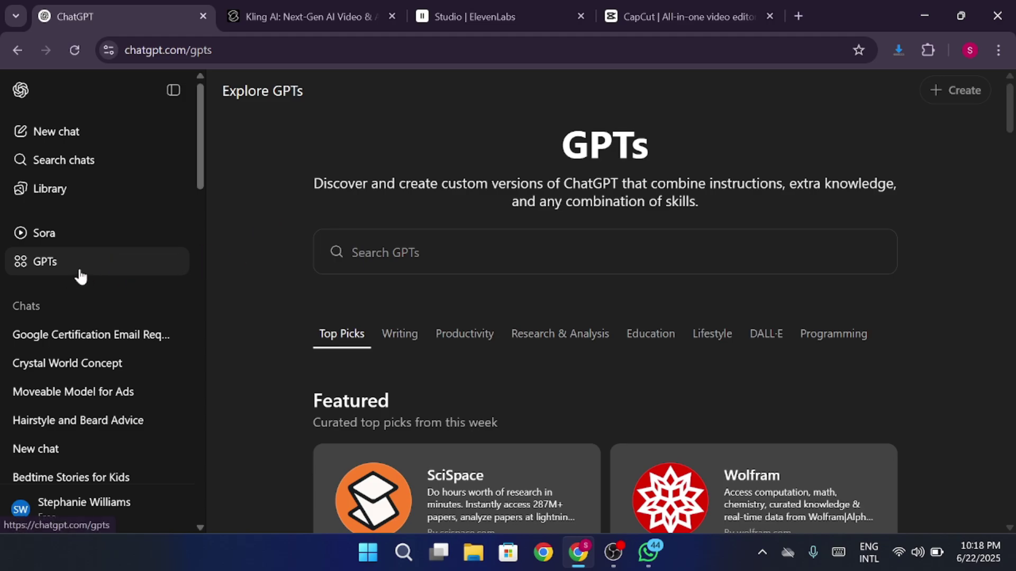
# Search the GPTs for "animation script builder" and start a chat with Animation Script Builder.
pyautogui.click(370, 252)
pyautogui.write('ani')
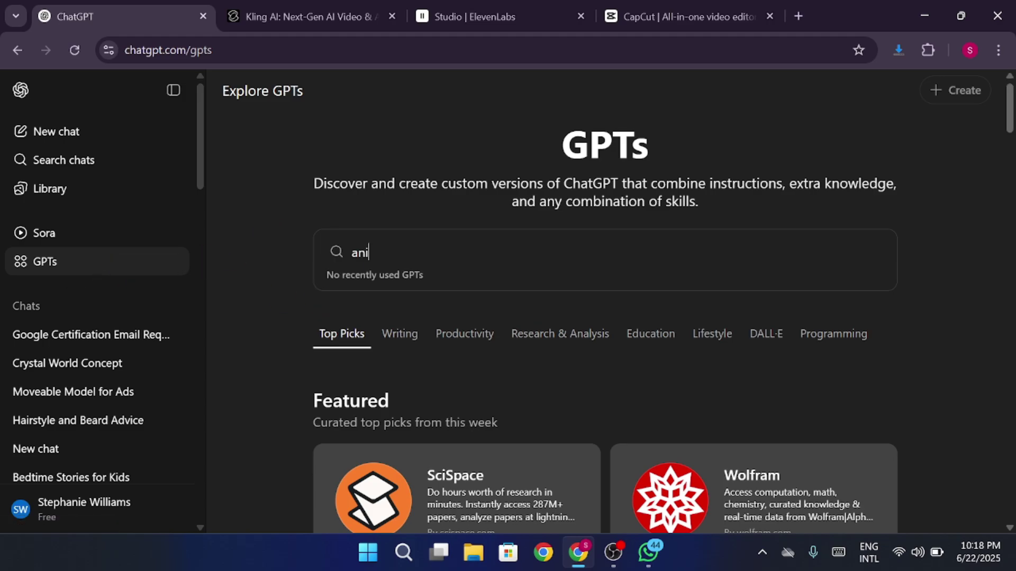
pyautogui.write('mation scri')
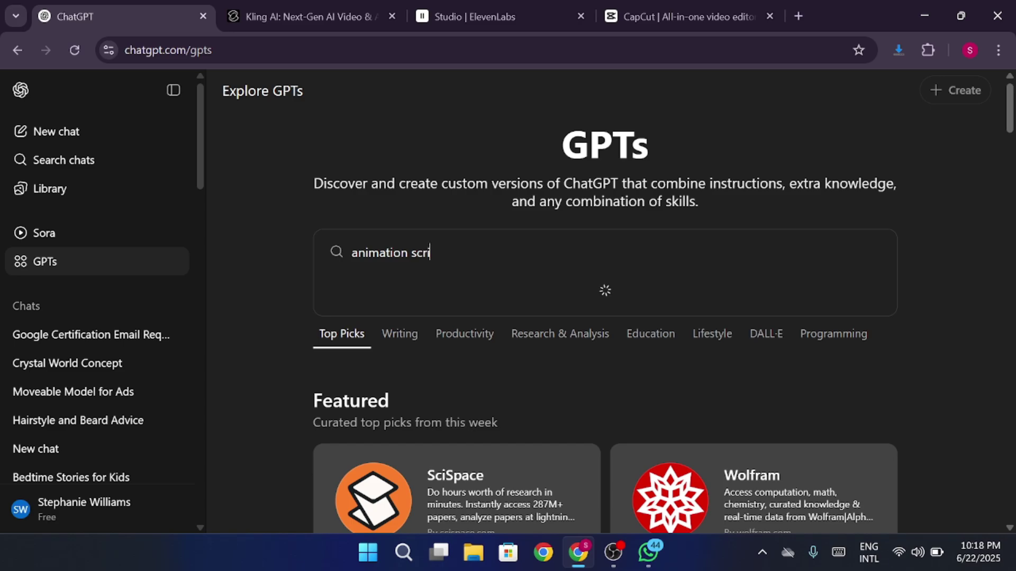
pyautogui.write('pt builder')
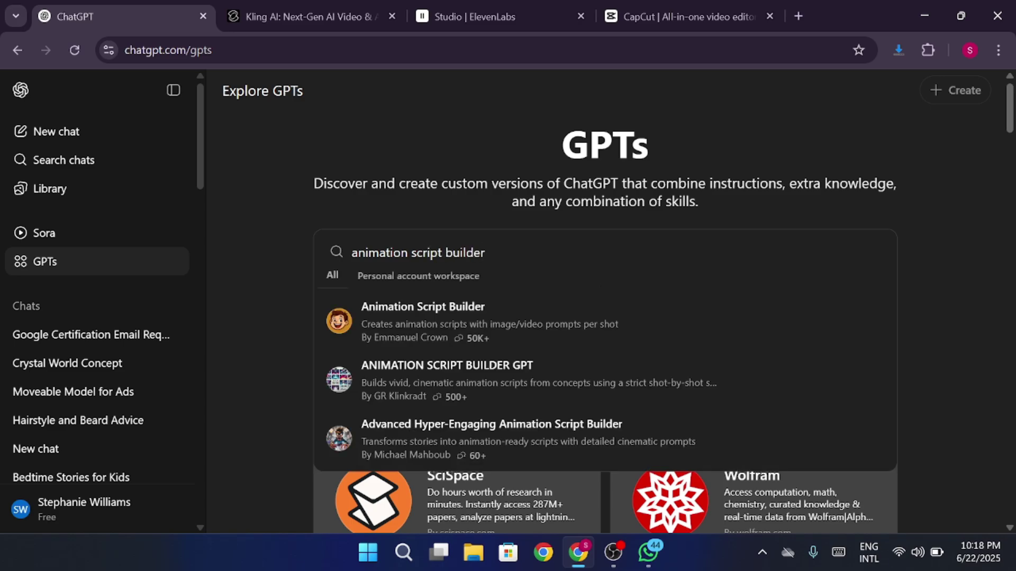
pyautogui.click(492, 329)
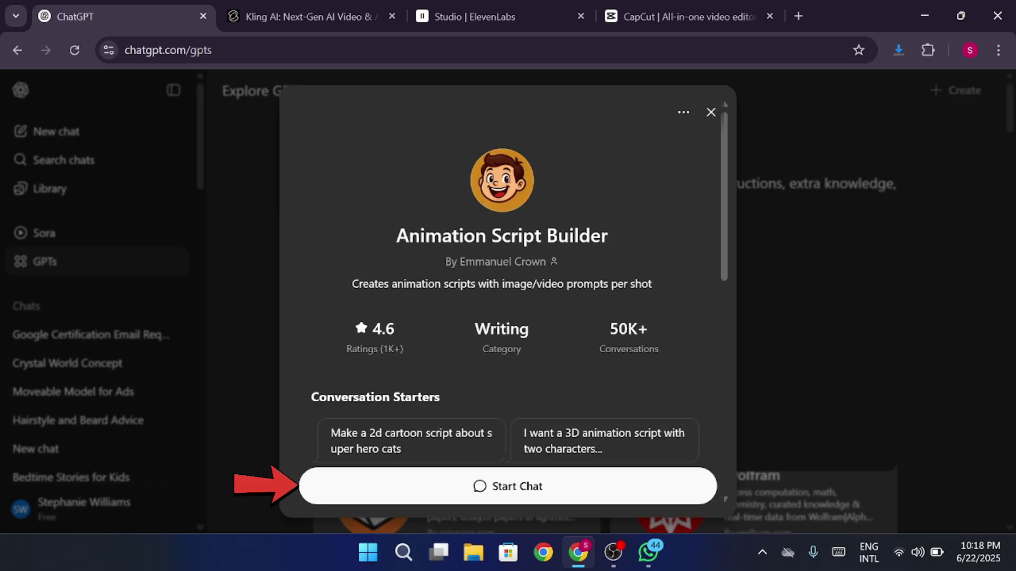
pyautogui.click(535, 497)
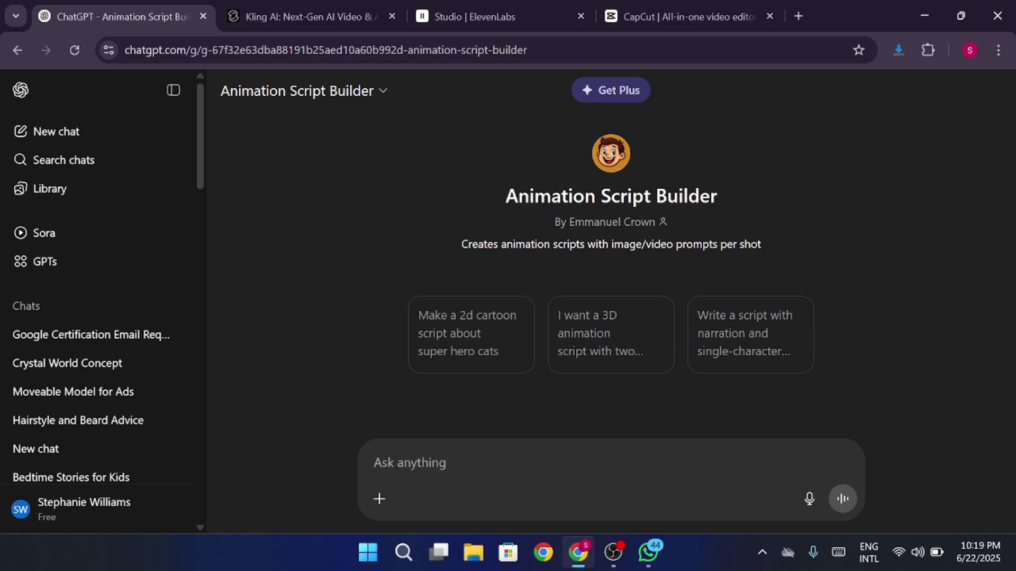
# Send the prompt "Write a 3D cartoon animation script about a boy getting ready for school.".
pyautogui.write('Write a 3D cartoon animation script about a boy getting ready for school')
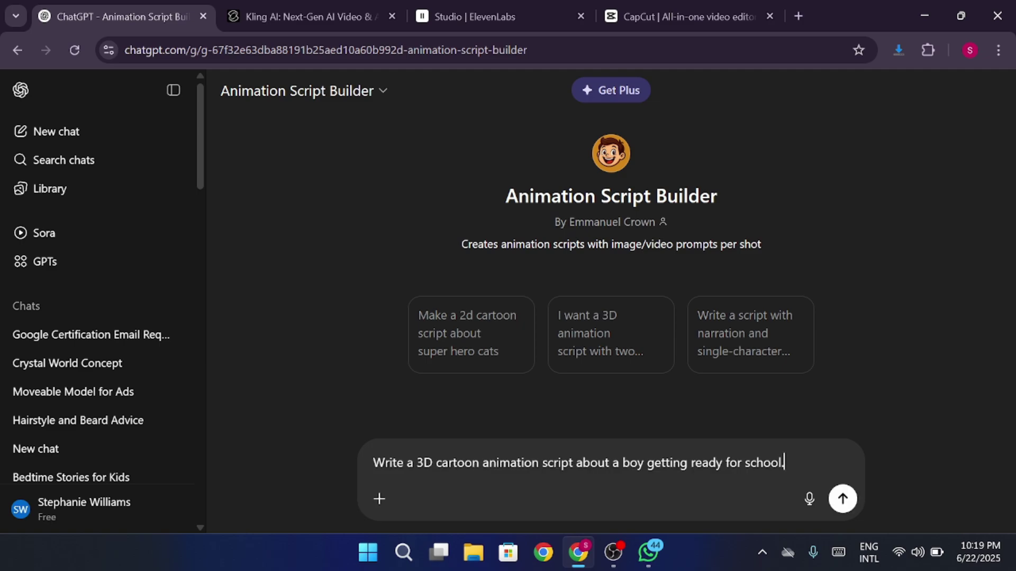
pyautogui.press('Return')
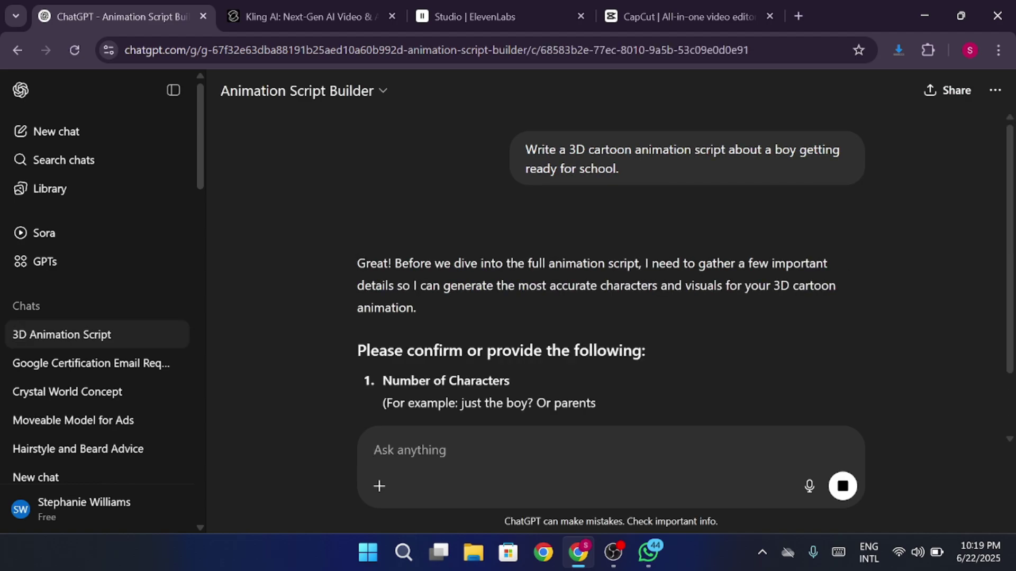
# Read through the reply's questions on number of characters, character details, animation style and aspect ratio.
pyautogui.click(608, 407)
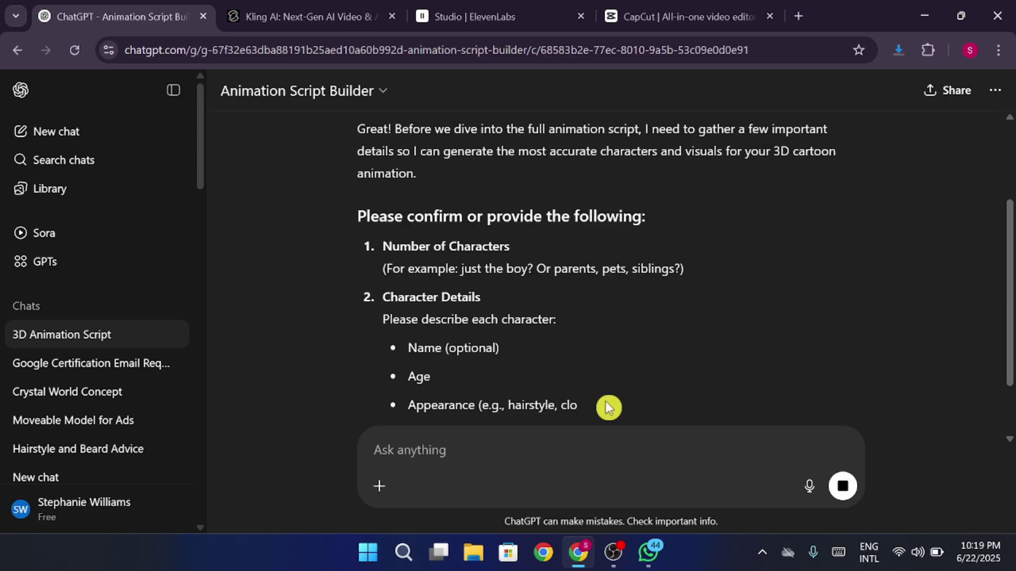
pyautogui.click(611, 410)
pyautogui.scroll(-2, 661, 364)
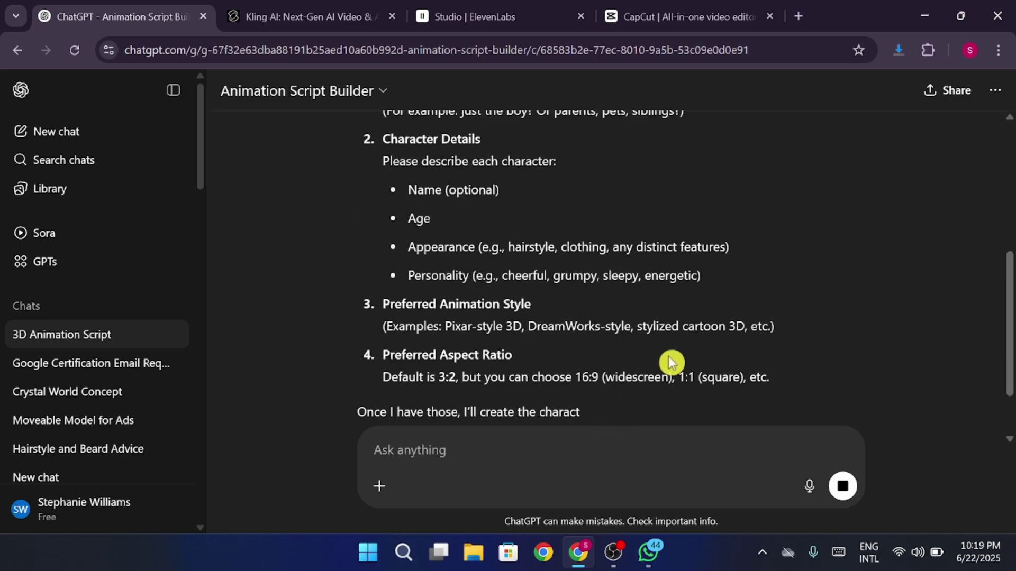
pyautogui.scroll(-1, 671, 363)
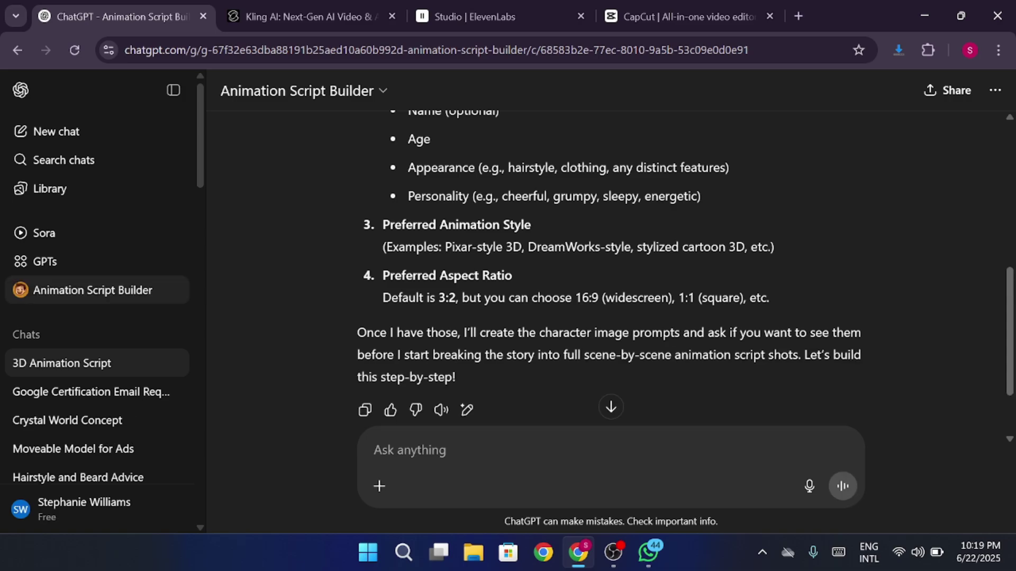
pyautogui.scroll(1, 669, 355)
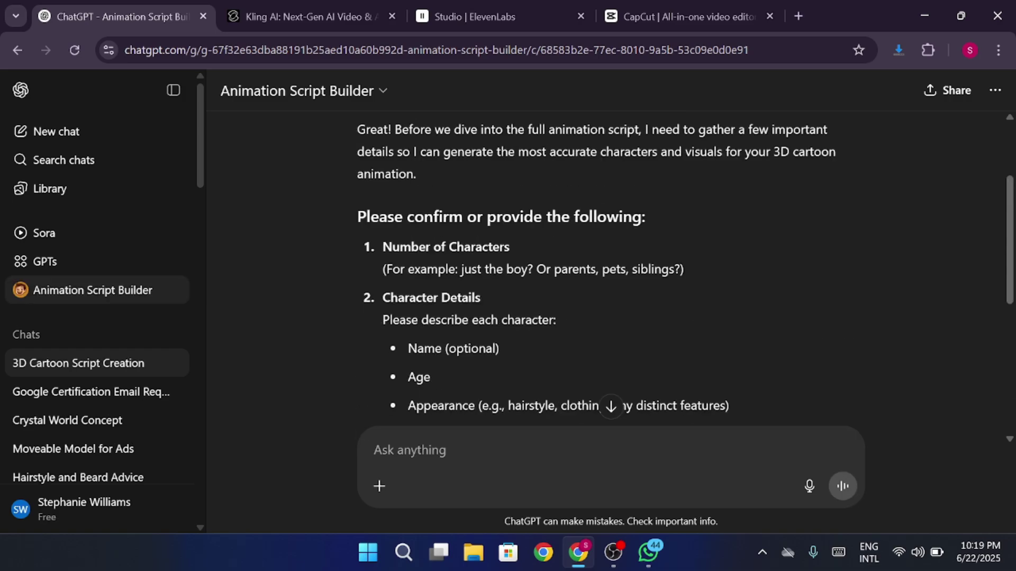
pyautogui.scroll(-1, 668, 356)
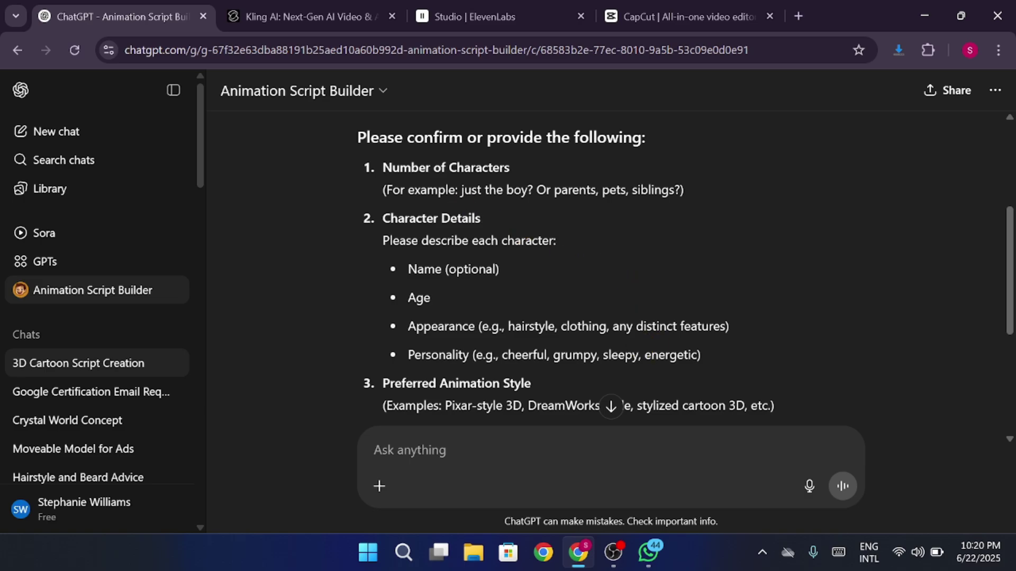
pyautogui.moveTo(392, 168); pyautogui.dragTo(543, 162)
pyautogui.click(543, 162)
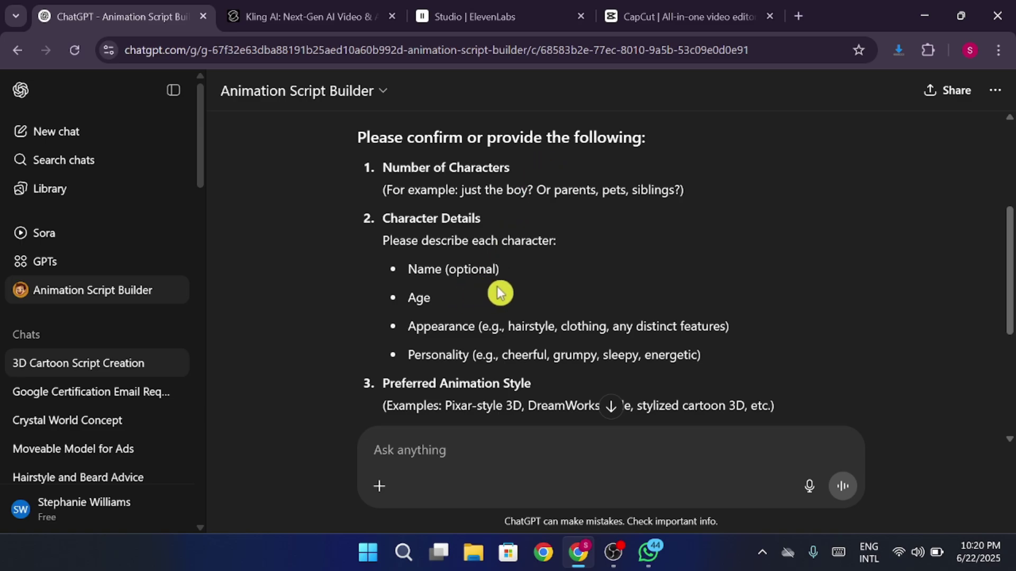
pyautogui.scroll(-1, 497, 291)
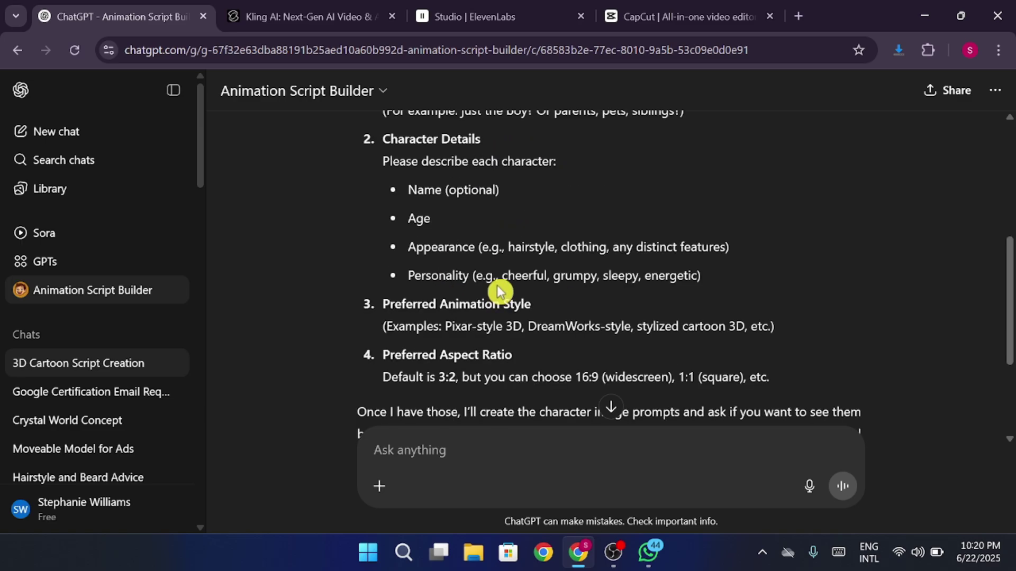
pyautogui.scroll(-1, 497, 291)
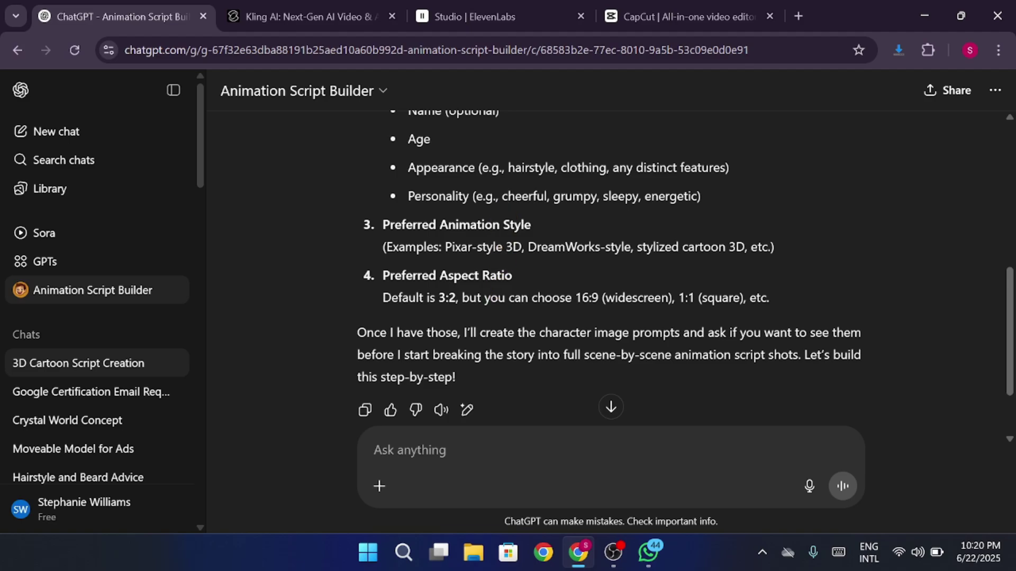
pyautogui.moveTo(501, 224); pyautogui.dragTo(534, 235)
pyautogui.click(534, 233)
pyautogui.scroll(-1, 534, 236)
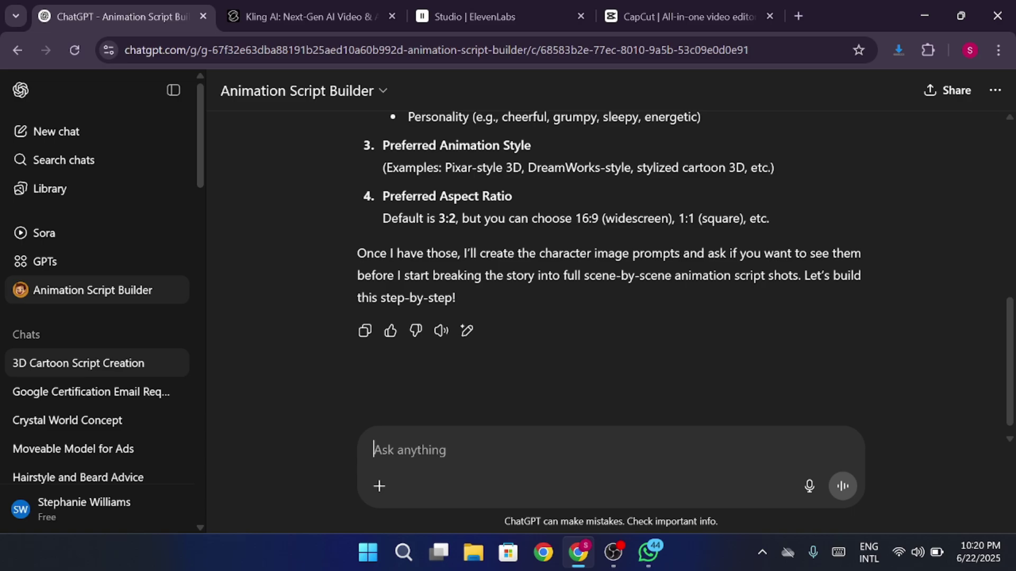
# Send the reply "Let's have two characters — the boy and his mom. You can go ahead and come up with the rest of the details for me.".
pyautogui.write('Let’s have two characters — the boy and his mom. You can go ahead and come up with the rest of the details for me')
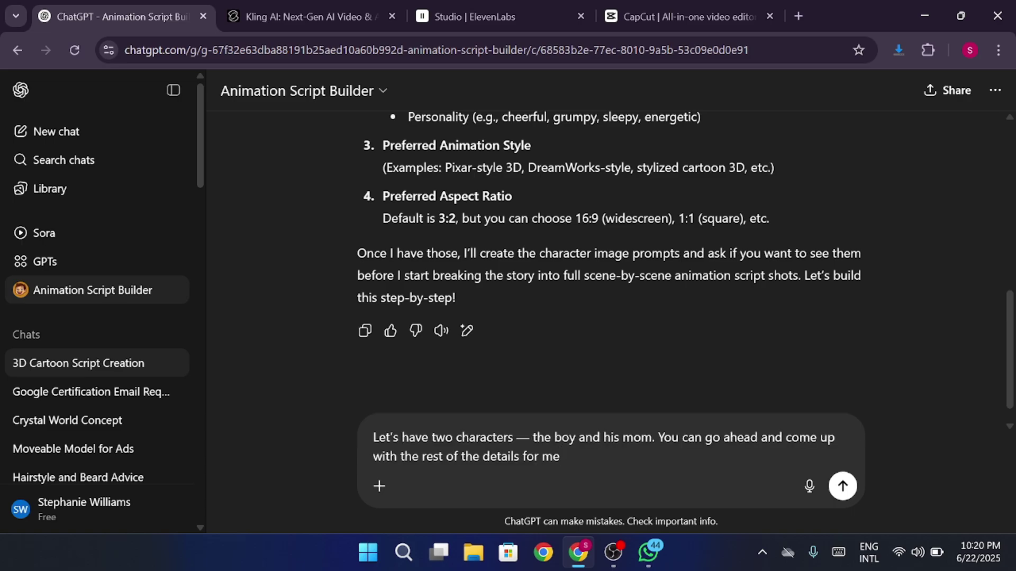
pyautogui.write('.')
pyautogui.press('Return')
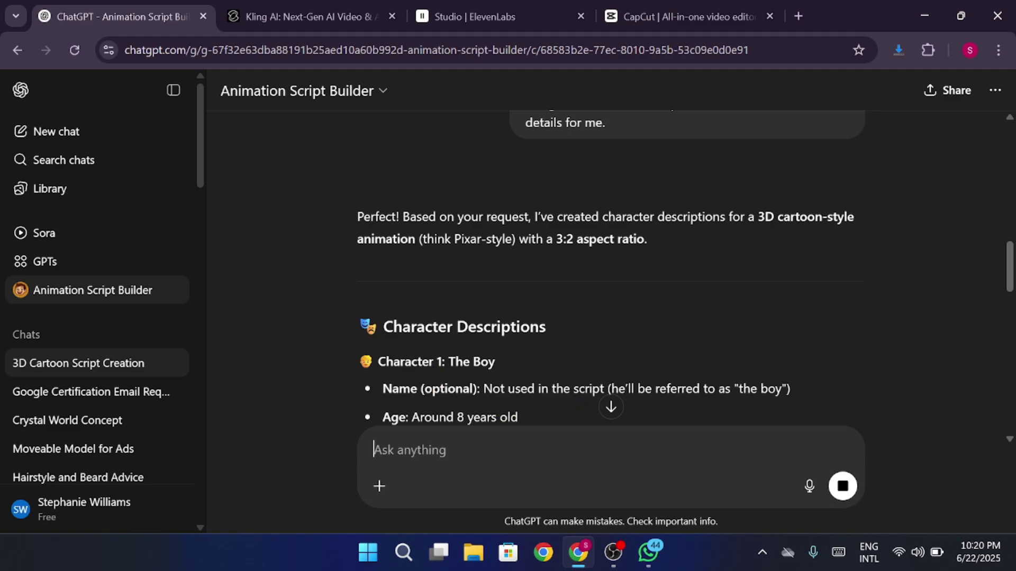
# Read through the reply's descriptions of the boy and the mom, the animation style, the aspect ratio and the closing question.
pyautogui.moveTo(405, 361); pyautogui.dragTo(516, 348)
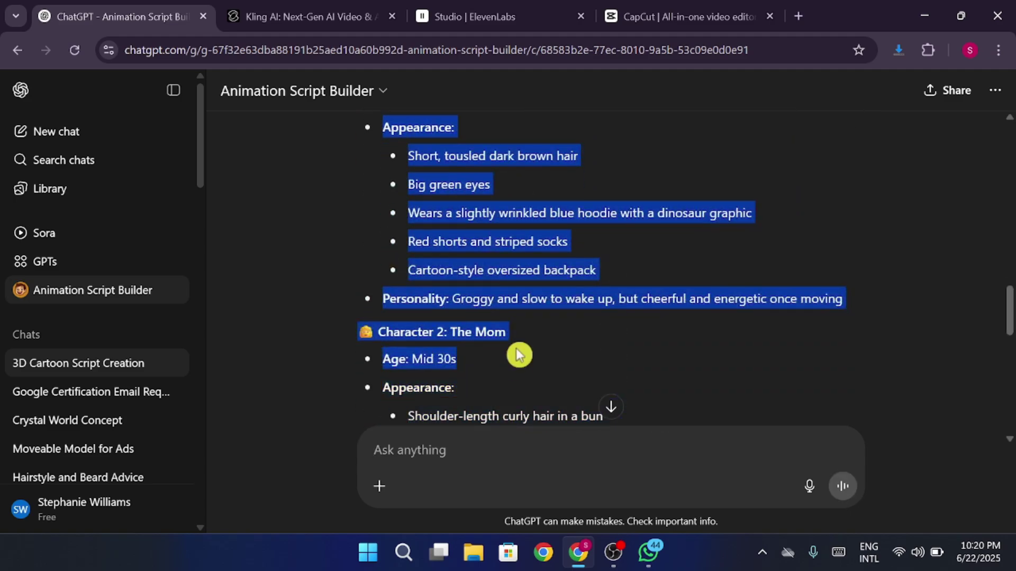
pyautogui.click(515, 349)
pyautogui.scroll(-3, 516, 348)
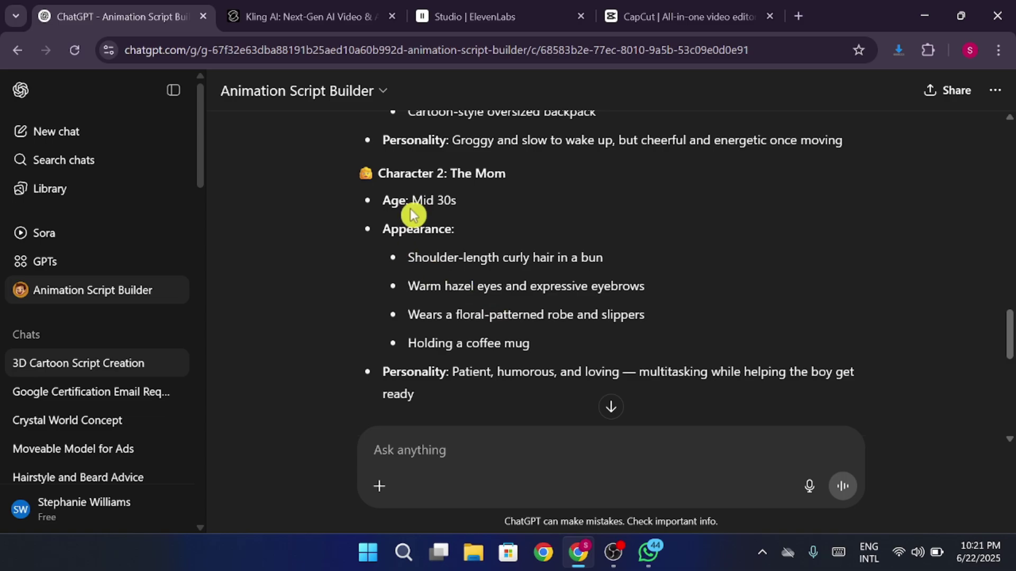
pyautogui.moveTo(413, 202); pyautogui.dragTo(450, 204)
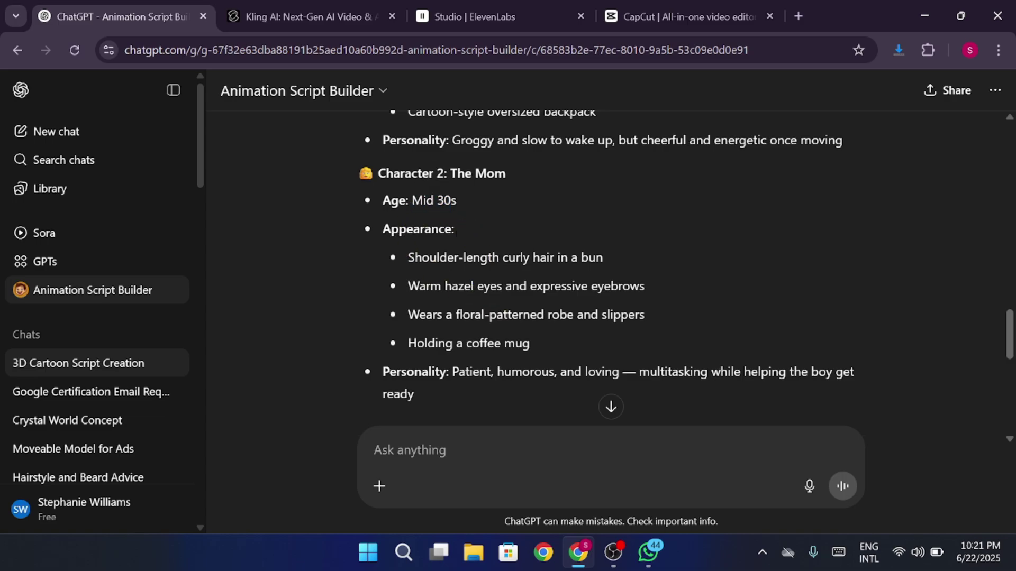
pyautogui.scroll(-3, 503, 259)
pyautogui.scroll(-3, 503, 258)
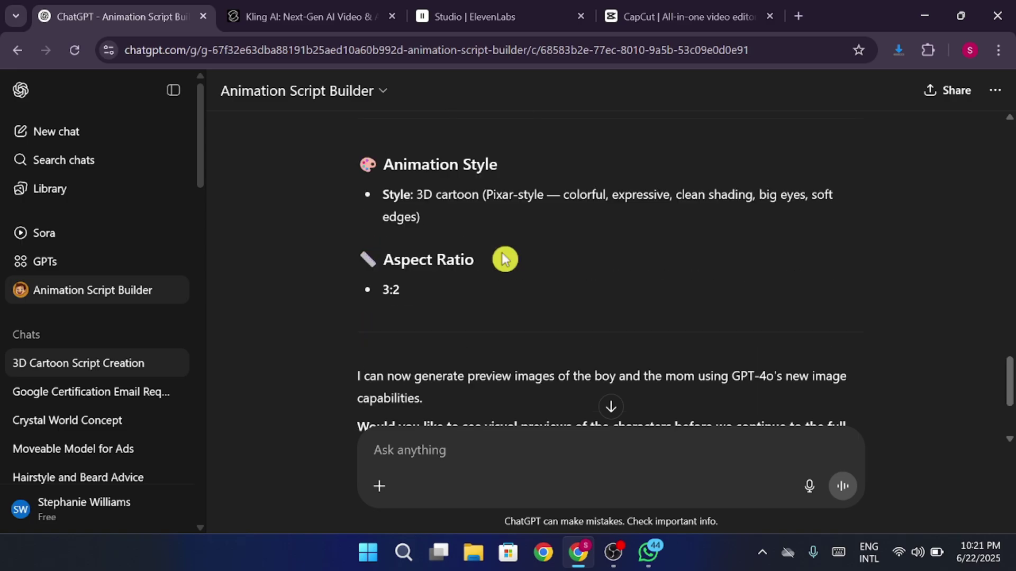
pyautogui.moveTo(416, 196); pyautogui.dragTo(544, 197)
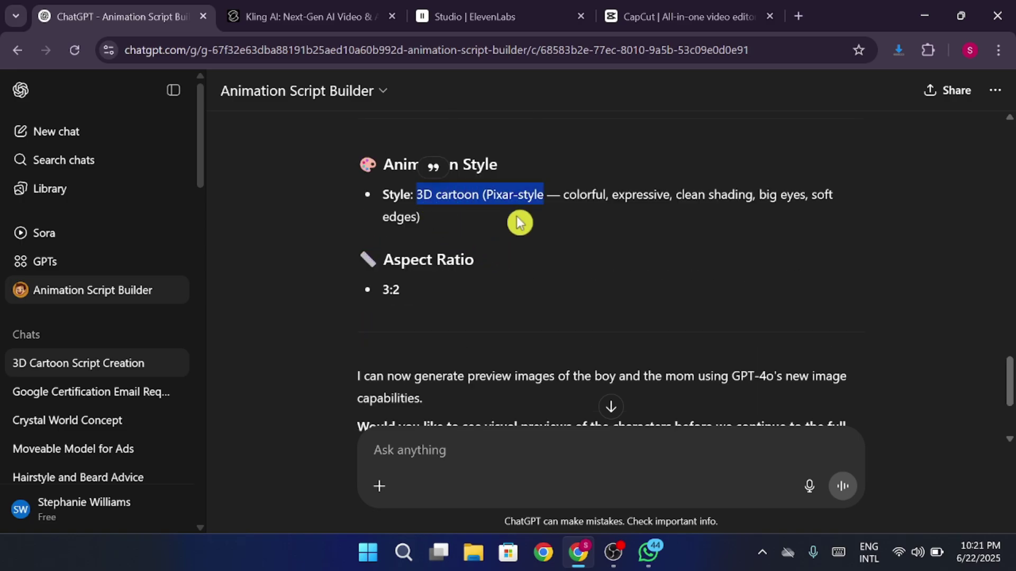
pyautogui.click(516, 219)
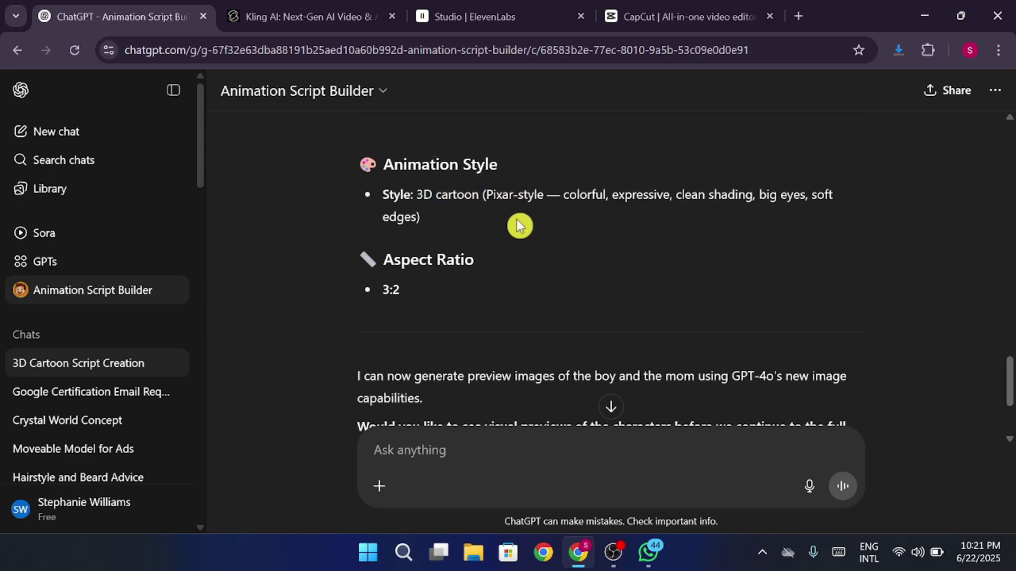
pyautogui.scroll(-2, 517, 222)
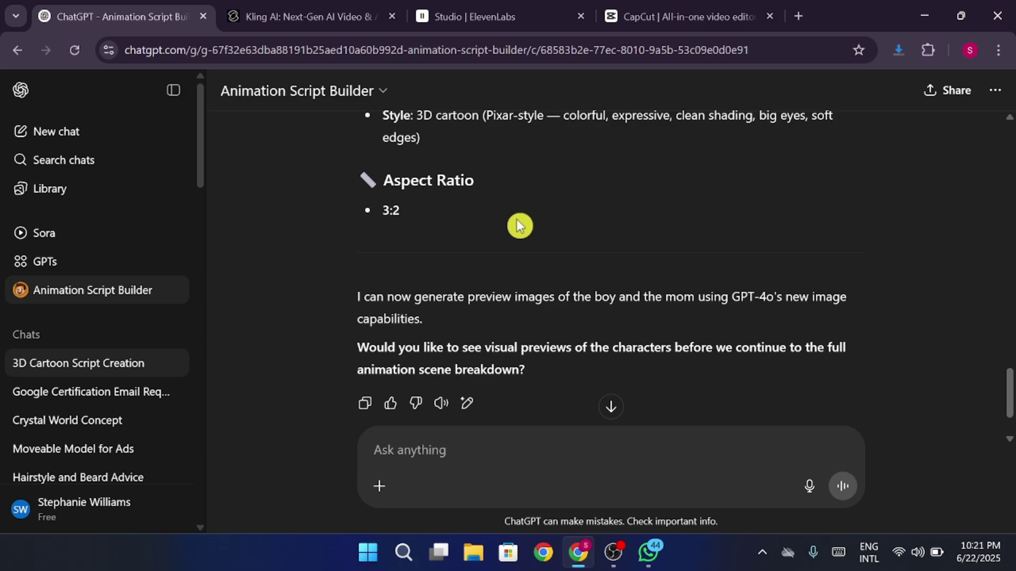
# Send the prompt "Now go ahead and create the image prompt for the boy — the first character".
pyautogui.click(417, 450)
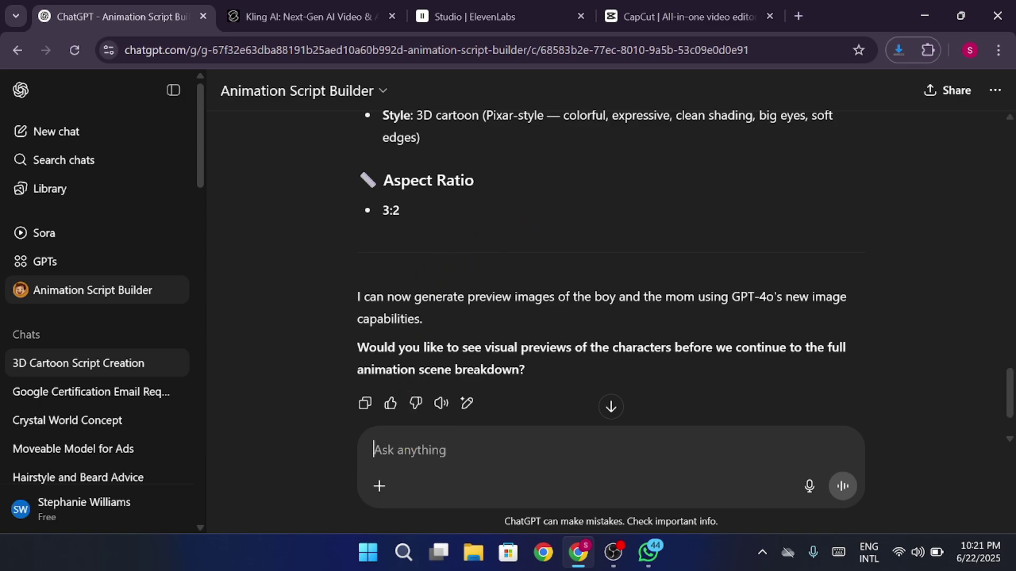
pyautogui.write('Now go ahead and create the image prompt for the boy — the first character')
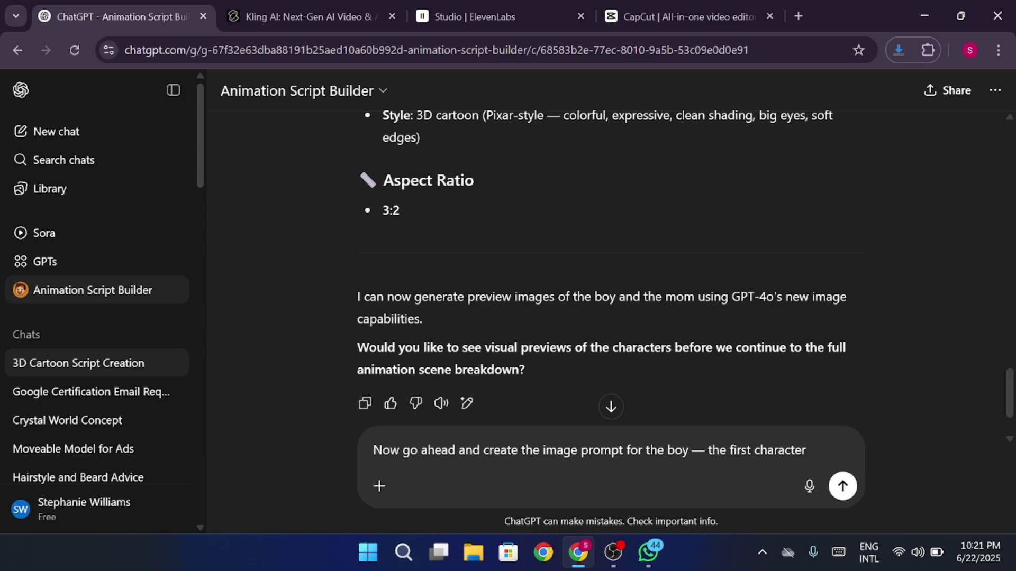
pyautogui.click(843, 486)
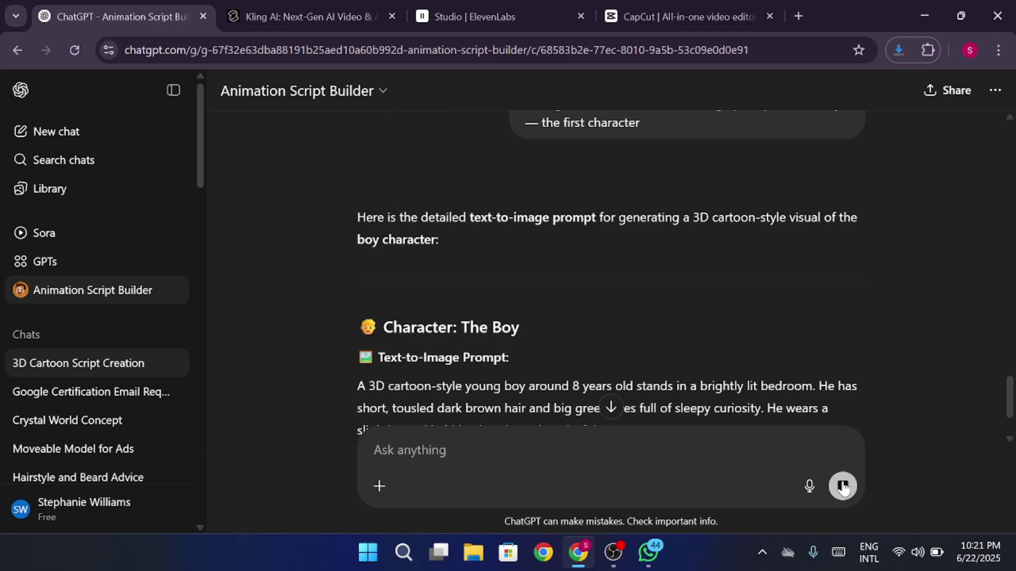
# Review the boy's text-to-image prompt and reply "yes an image too." to have his character image generated.
pyautogui.scroll(-3, 662, 367)
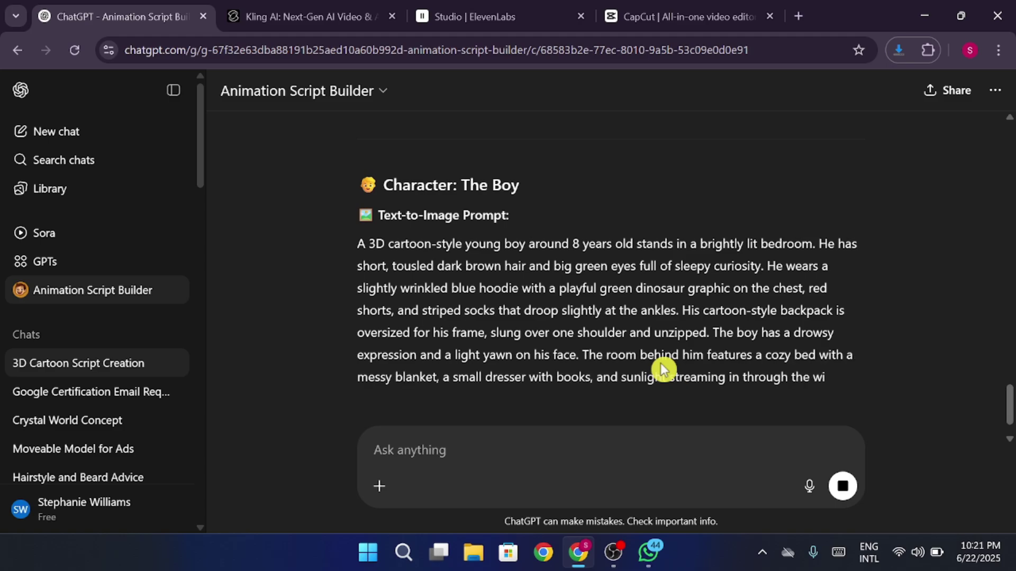
pyautogui.scroll(-5, 661, 363)
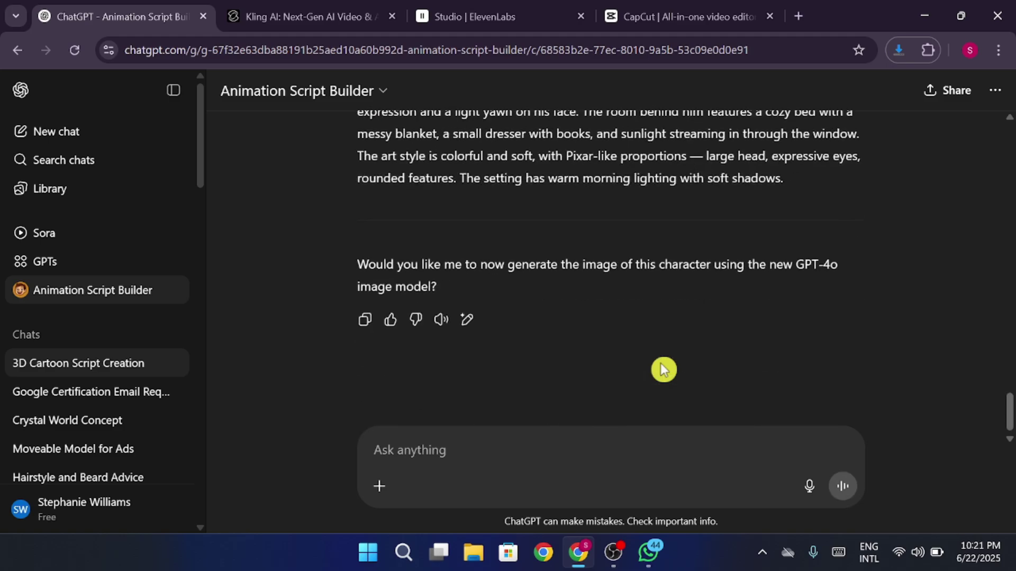
pyautogui.scroll(5, 662, 369)
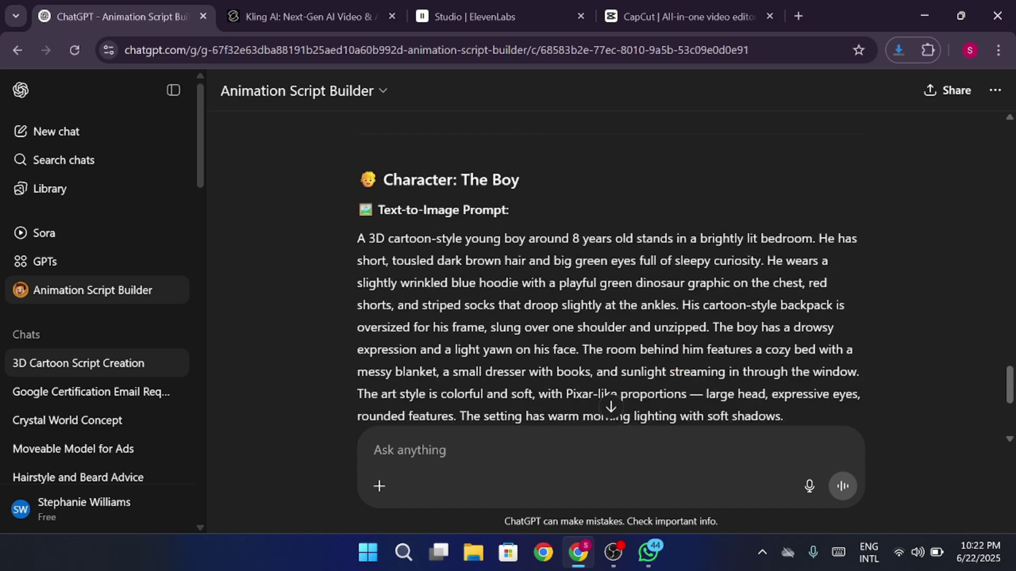
pyautogui.scroll(-5, 518, 348)
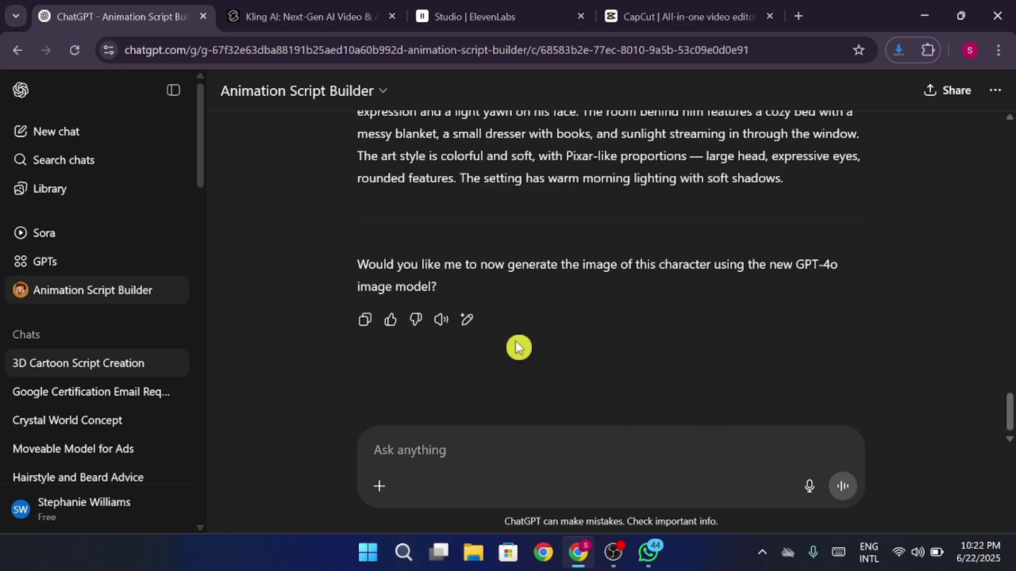
pyautogui.moveTo(838, 265); pyautogui.dragTo(423, 265)
pyautogui.click(498, 312)
pyautogui.write('yes an i')
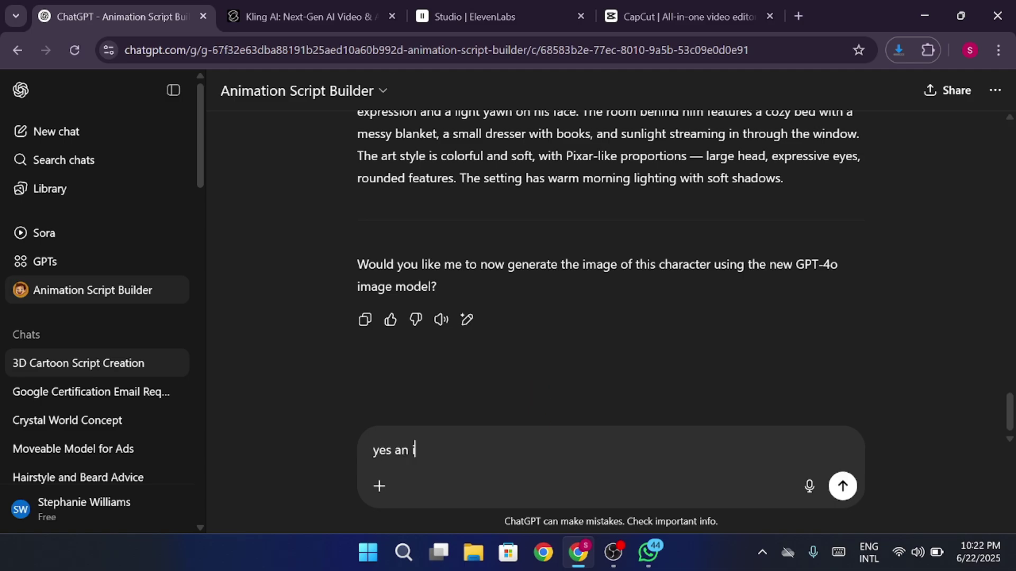
pyautogui.write('mage too.')
pyautogui.press('Return')
pyautogui.click(617, 408)
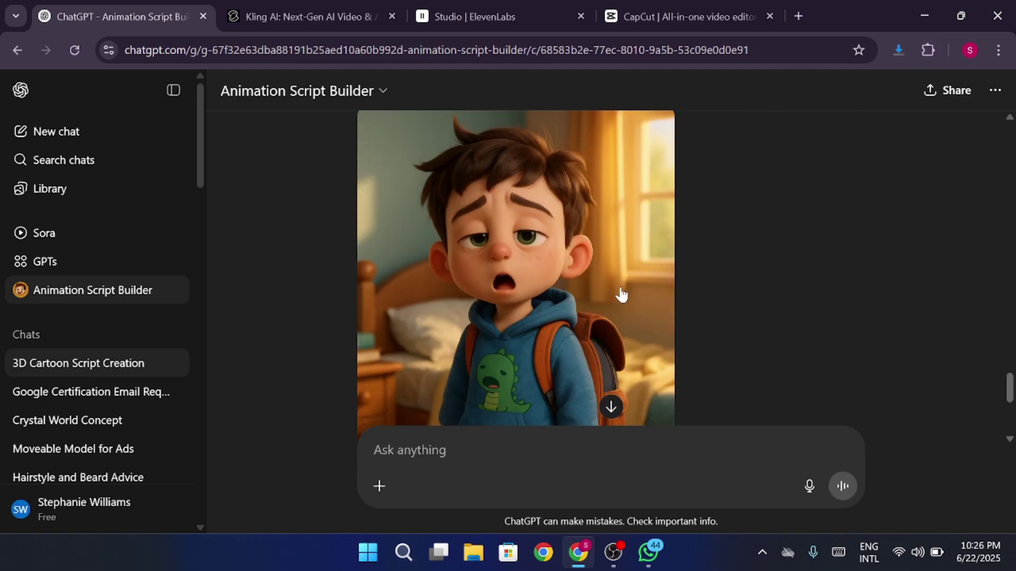
# Check the boy's full image and send the prompt "Go ahead & generate the script for Scene 1.".
pyautogui.scroll(-2, 688, 307)
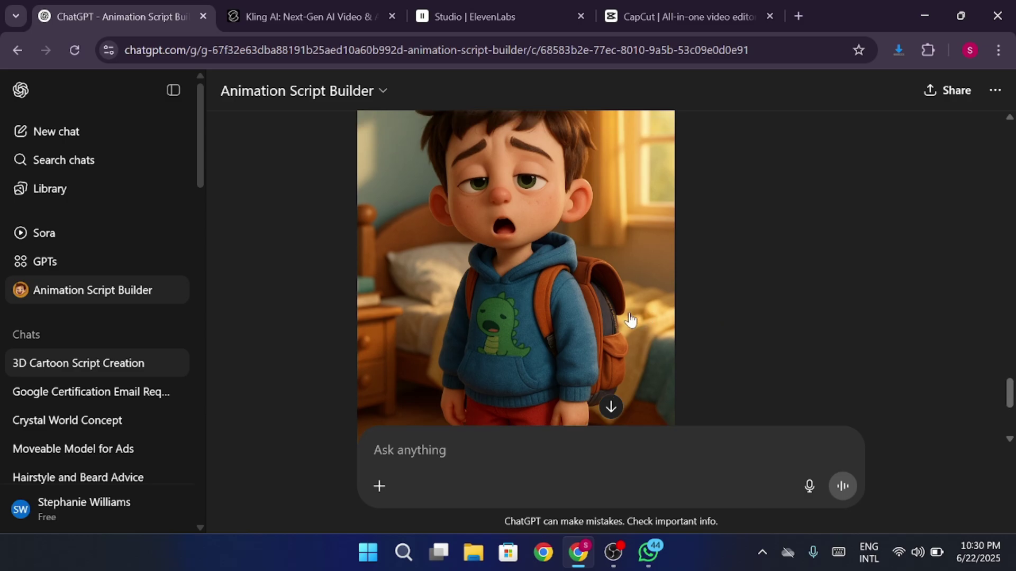
pyautogui.scroll(-3, 635, 317)
pyautogui.click(565, 403)
pyautogui.write('Go')
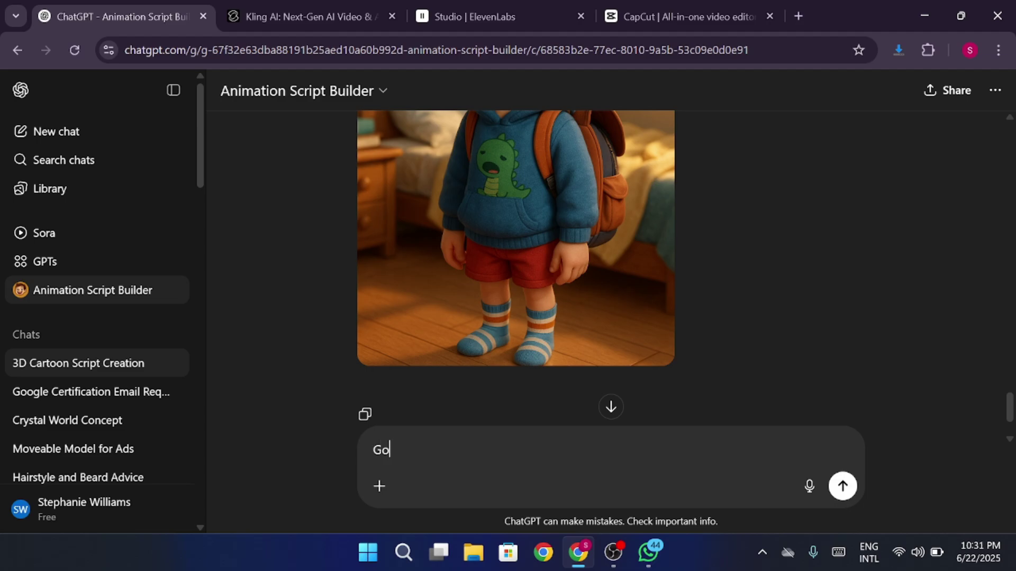
pyautogui.write(' ahead & generate the scripe')
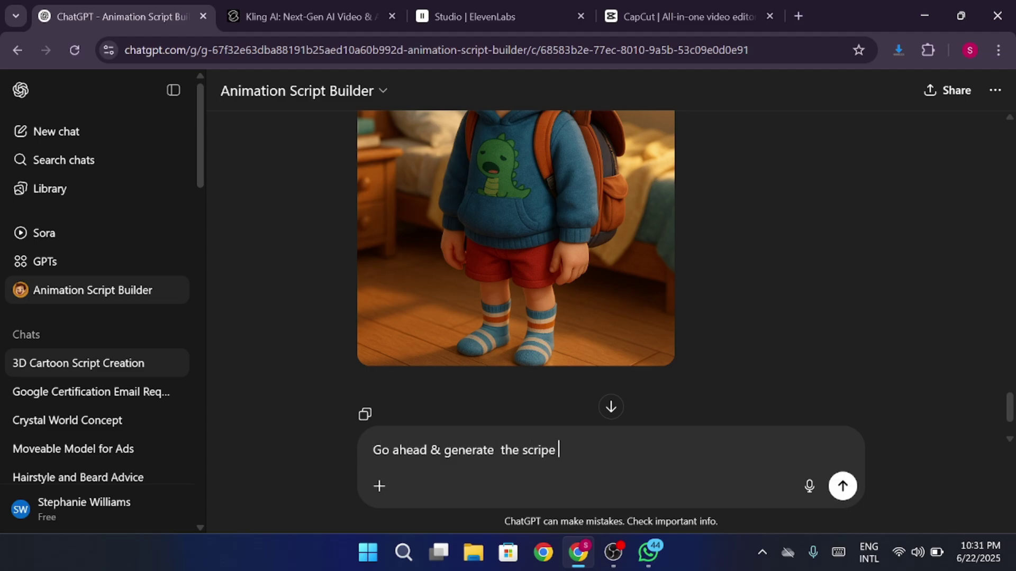
pyautogui.press('BackSpace')
pyautogui.write('t for Scene 1.')
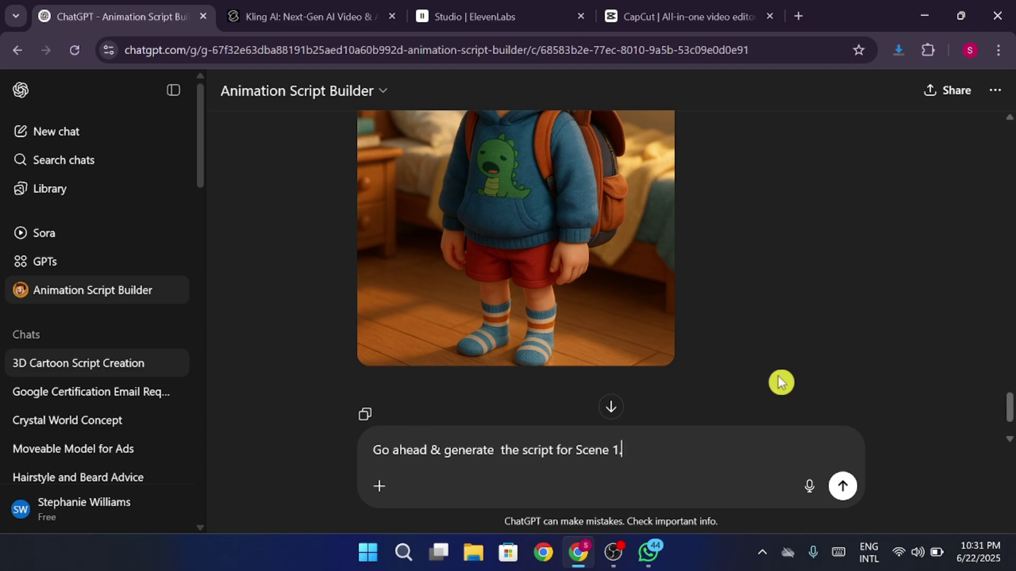
pyautogui.click(844, 487)
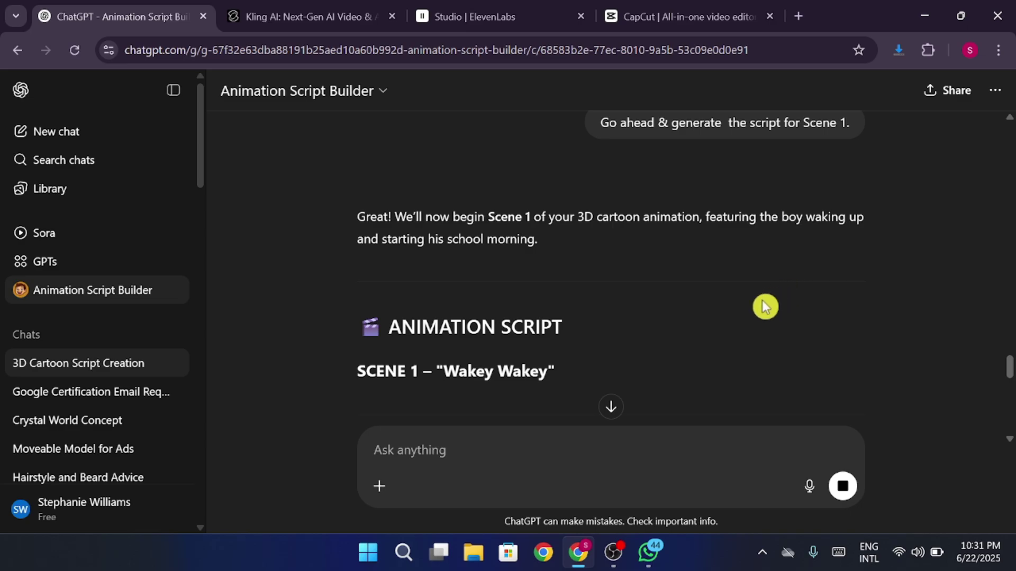
# Read through Scene 1, Shot 1: its narration, shot description, text-to-image prompt and image-to-video prompt.
pyautogui.scroll(-1, 763, 304)
pyautogui.scroll(-4, 665, 279)
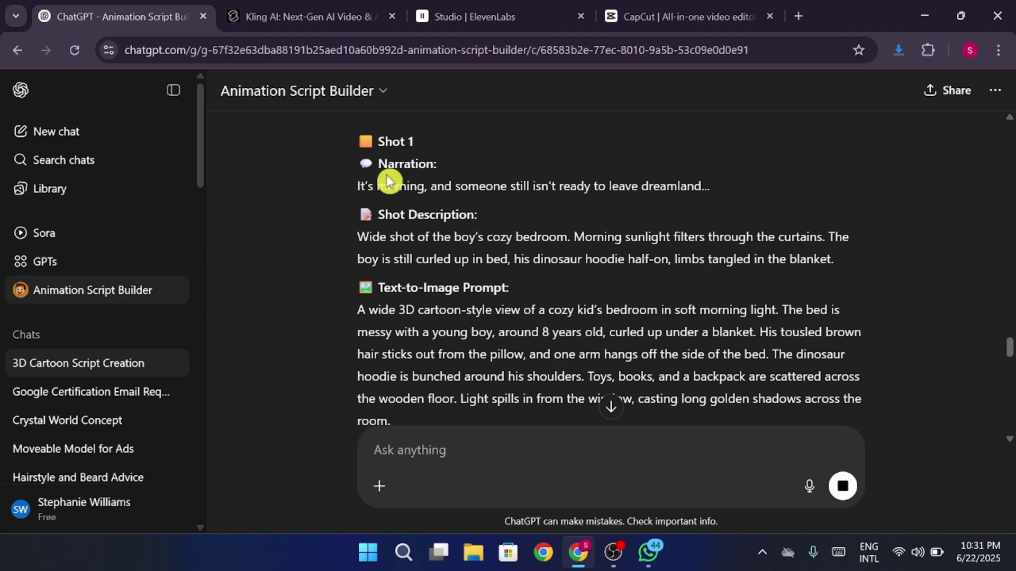
pyautogui.moveTo(365, 186); pyautogui.dragTo(688, 187)
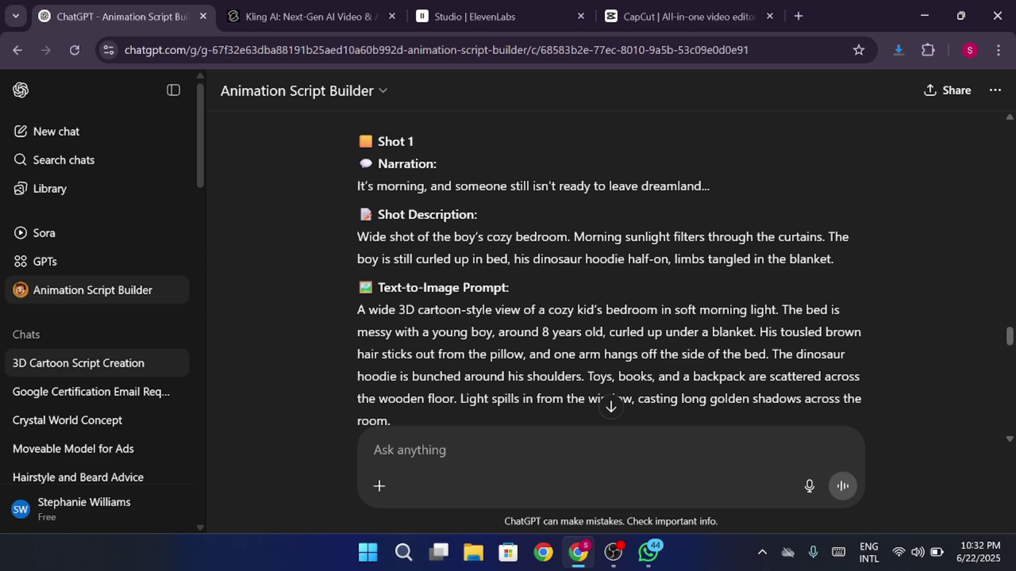
pyautogui.scroll(-1, 449, 244)
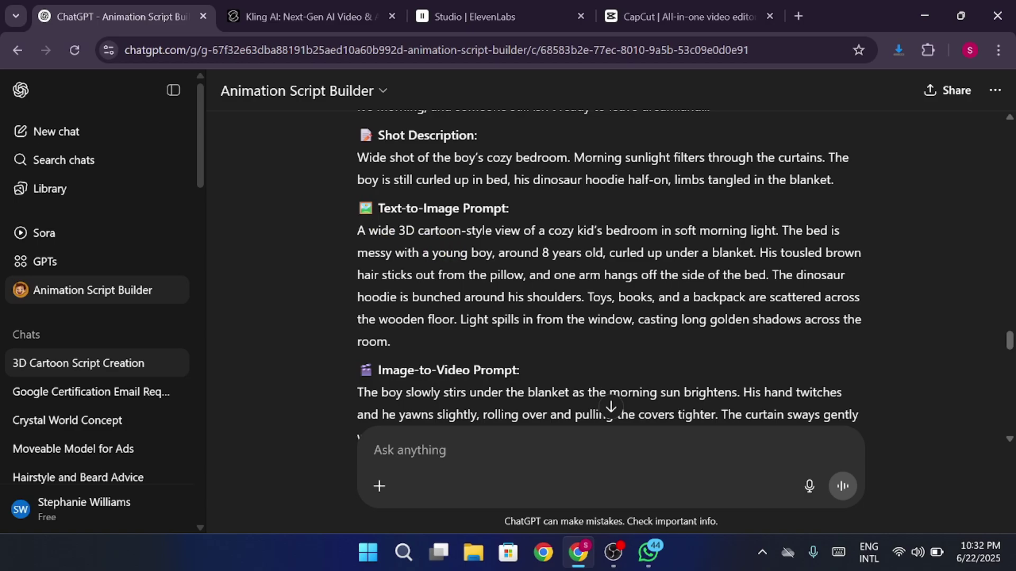
pyautogui.tripleClick(524, 215)
pyautogui.click(523, 216)
pyautogui.scroll(-2, 524, 217)
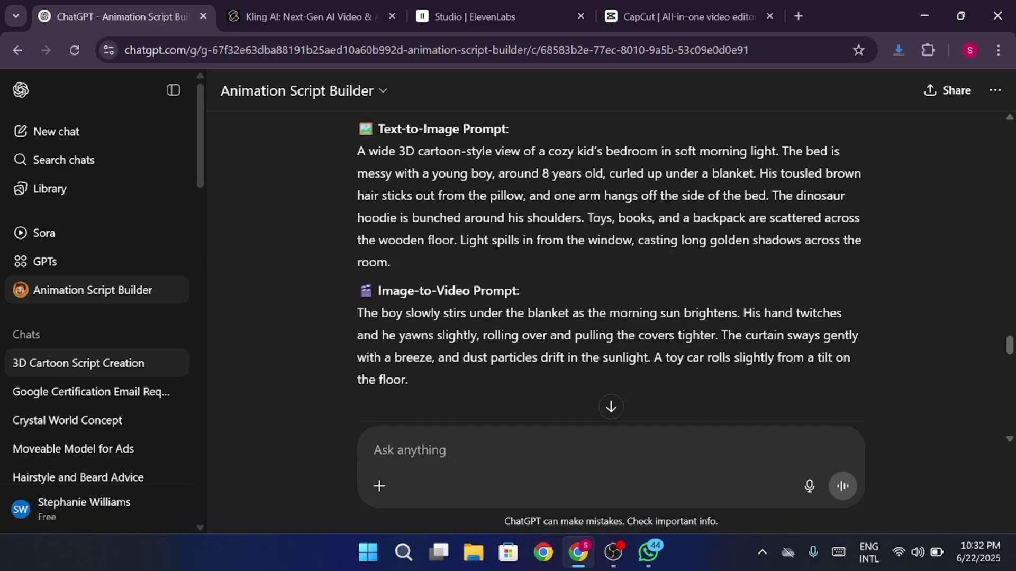
pyautogui.moveTo(472, 291); pyautogui.dragTo(566, 293)
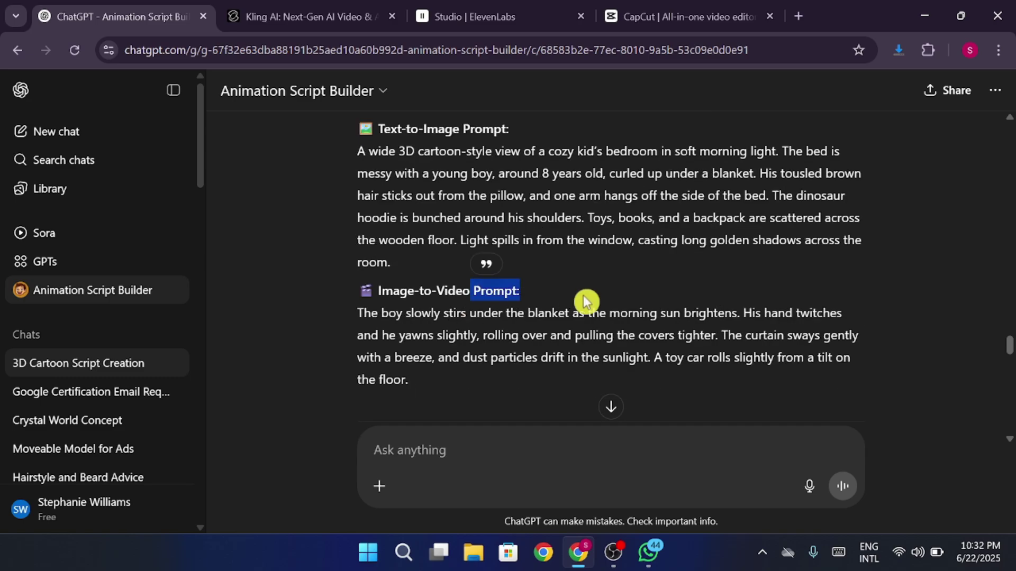
pyautogui.click(583, 295)
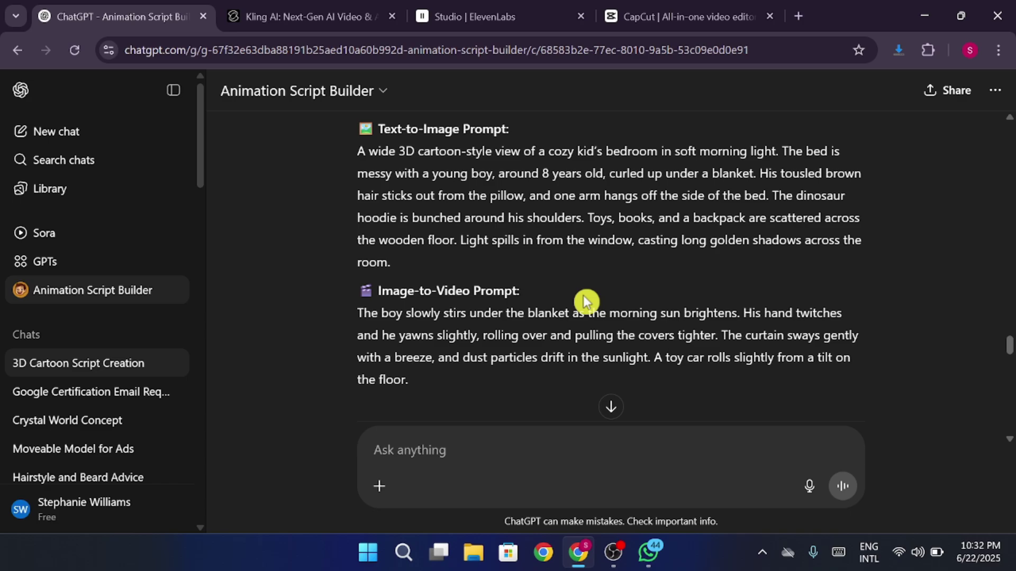
pyautogui.moveTo(401, 263); pyautogui.dragTo(351, 155)
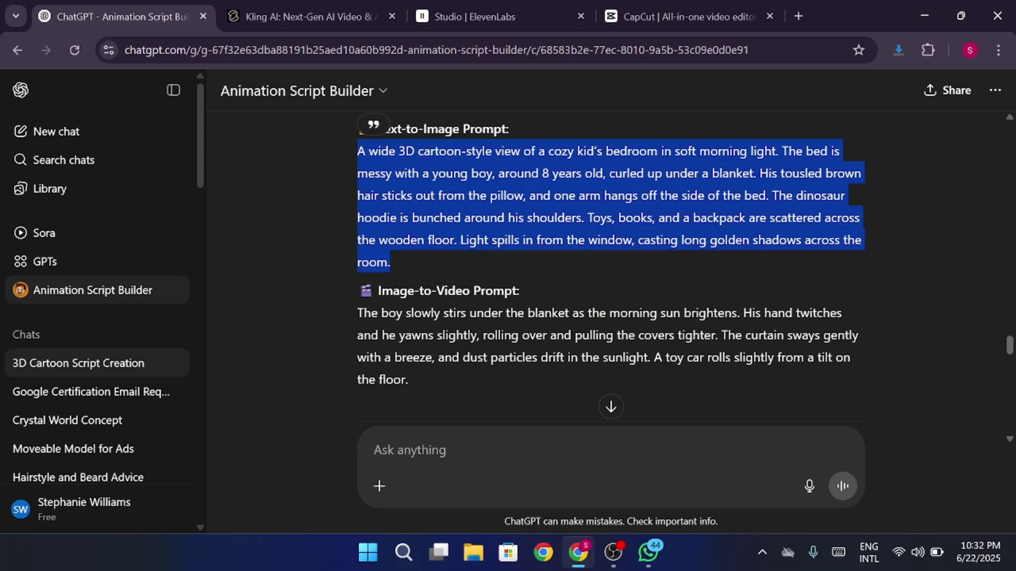
pyautogui.press('Escape')
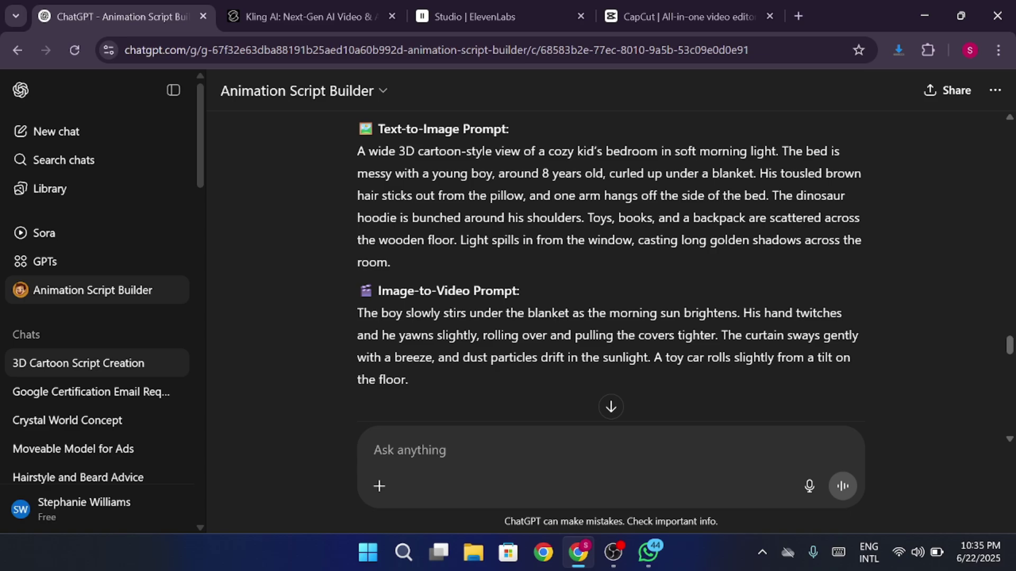
# Copy the script text from the "ANIMATION SCRIPT" heading through the end of Shot 1's image-to-video prompt.
pyautogui.moveTo(455, 381); pyautogui.dragTo(394, 106)
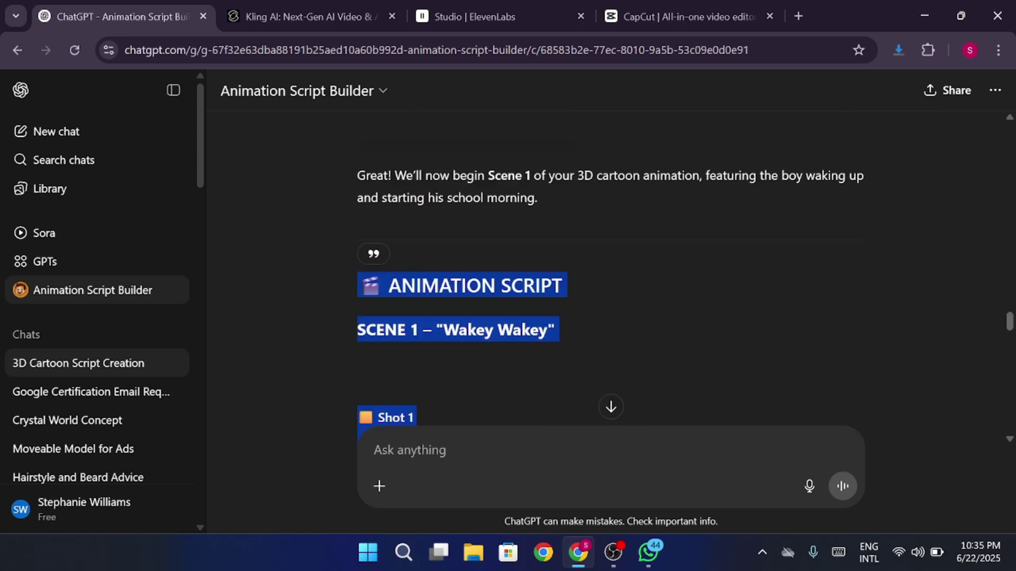
pyautogui.scroll(-3, 520, 286)
pyautogui.scroll(3, 520, 286)
pyautogui.scroll(-3, 520, 286)
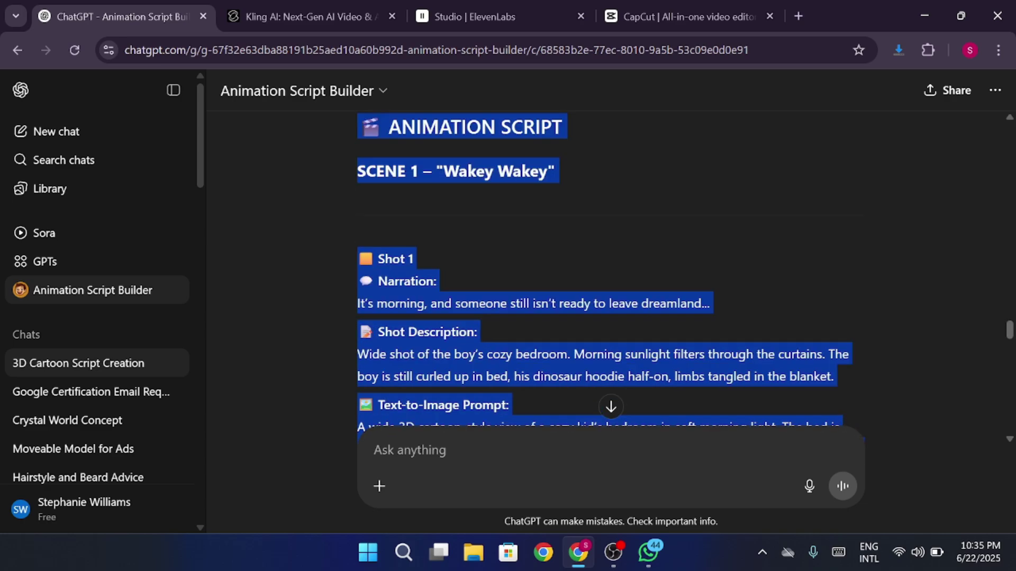
pyautogui.rightClick(405, 320)
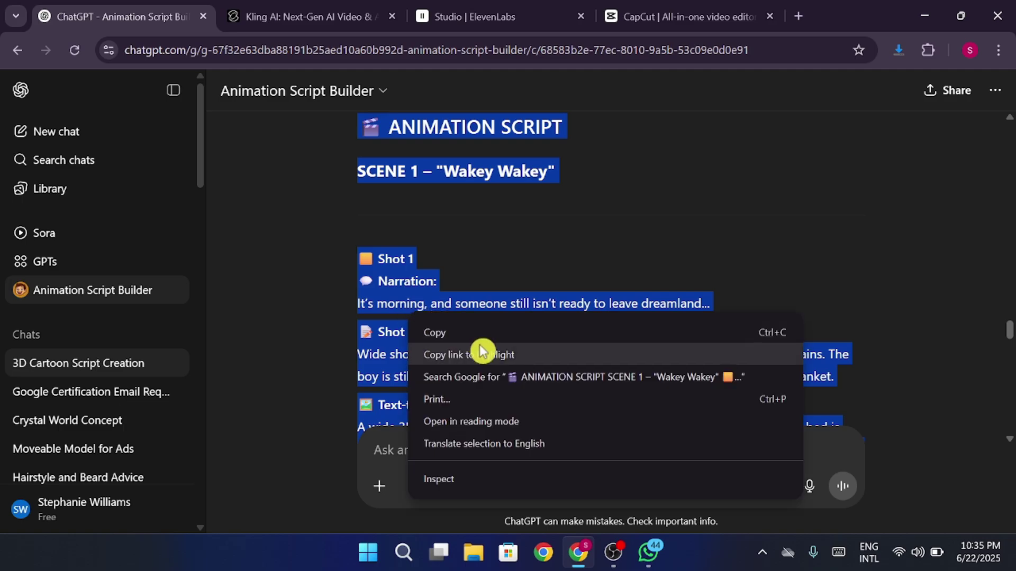
pyautogui.click(481, 337)
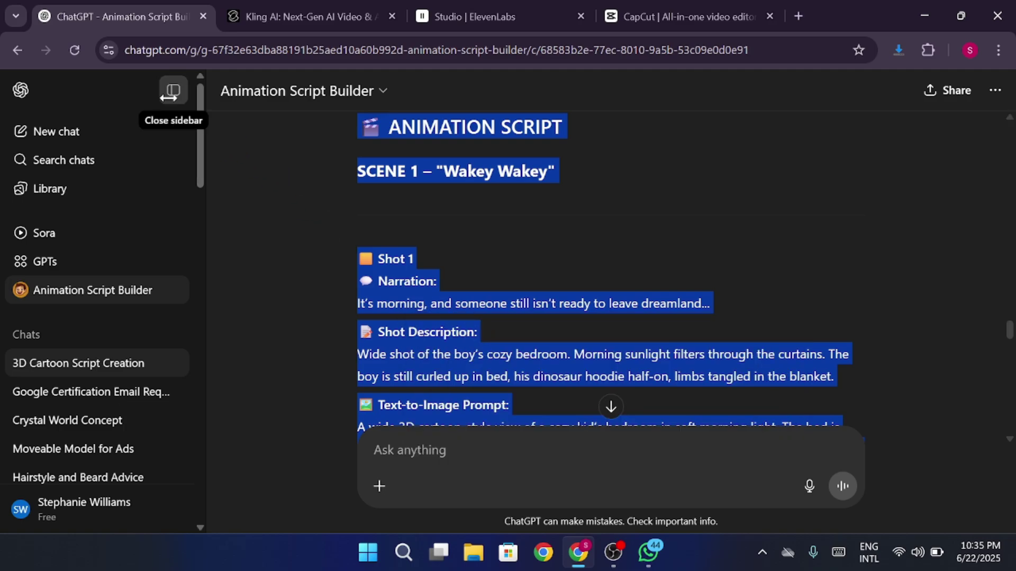
# Start a new chat, paste the copied Scene 1 script as the message draft, and carry it over to the Animation Script Builder.
pyautogui.click(100, 143)
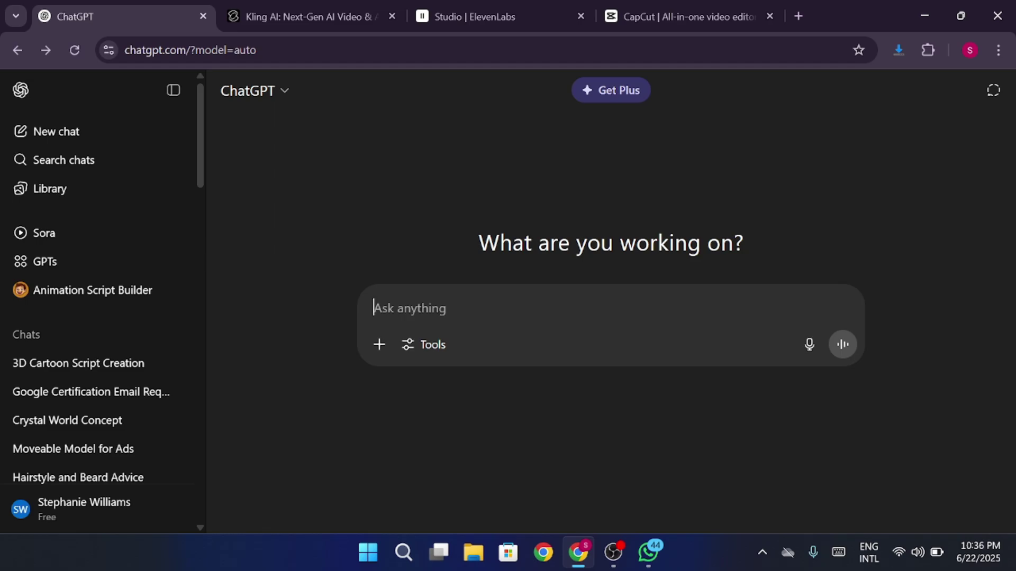
pyautogui.hotkey('ctrl', 'v')
pyautogui.scroll(-8, 613, 344)
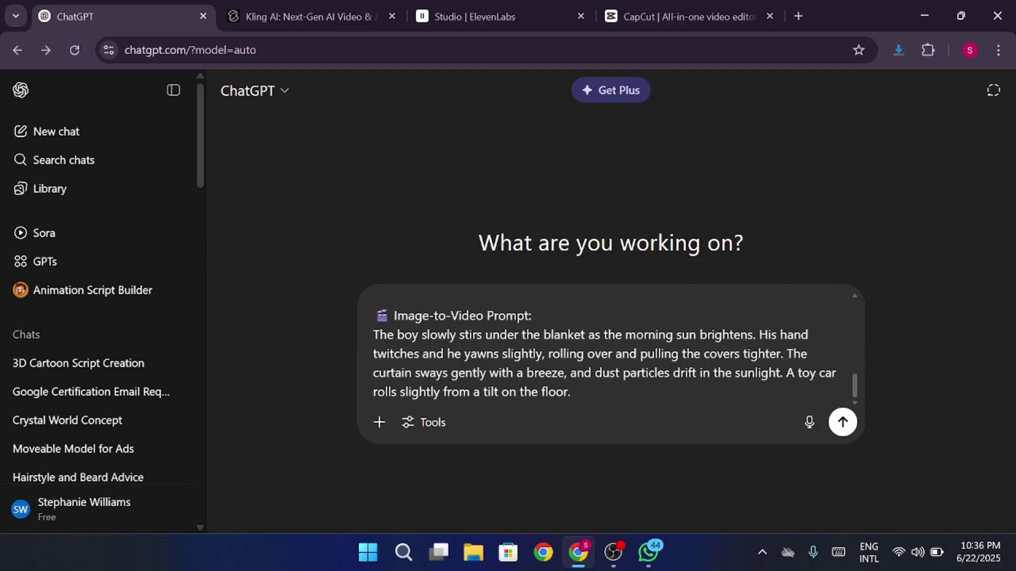
pyautogui.scroll(8, 614, 344)
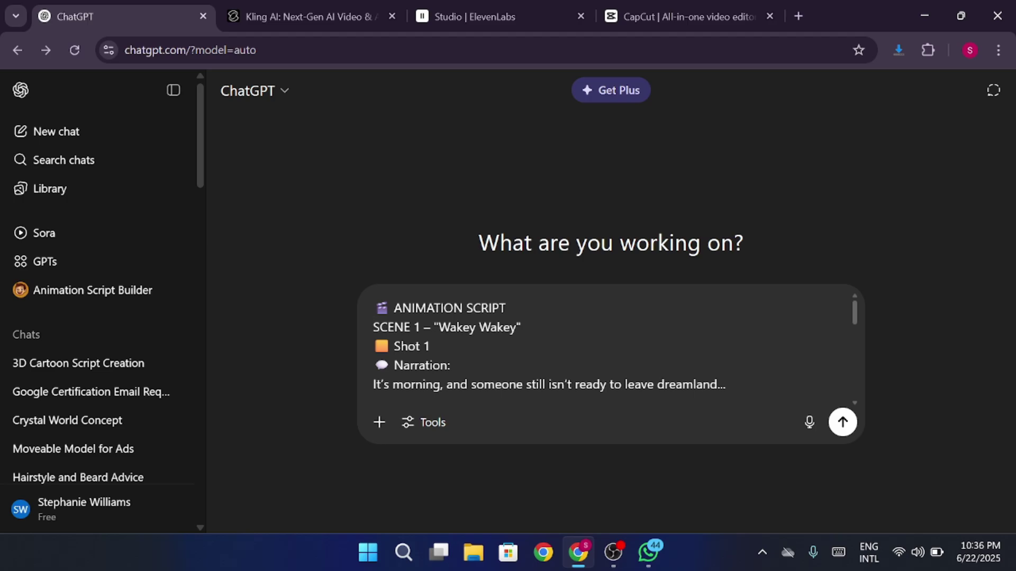
pyautogui.click(92, 290)
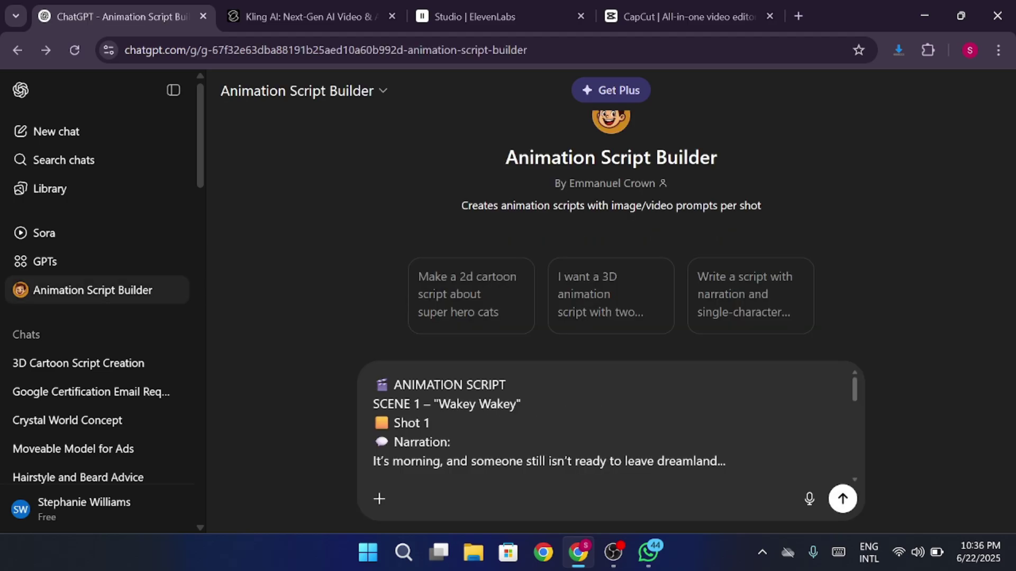
# Add the character, animation style and aspect ratio details above the script draft, and remove the leftover line "I can now generate prev".
pyautogui.hotkey('ctrl', 'v')
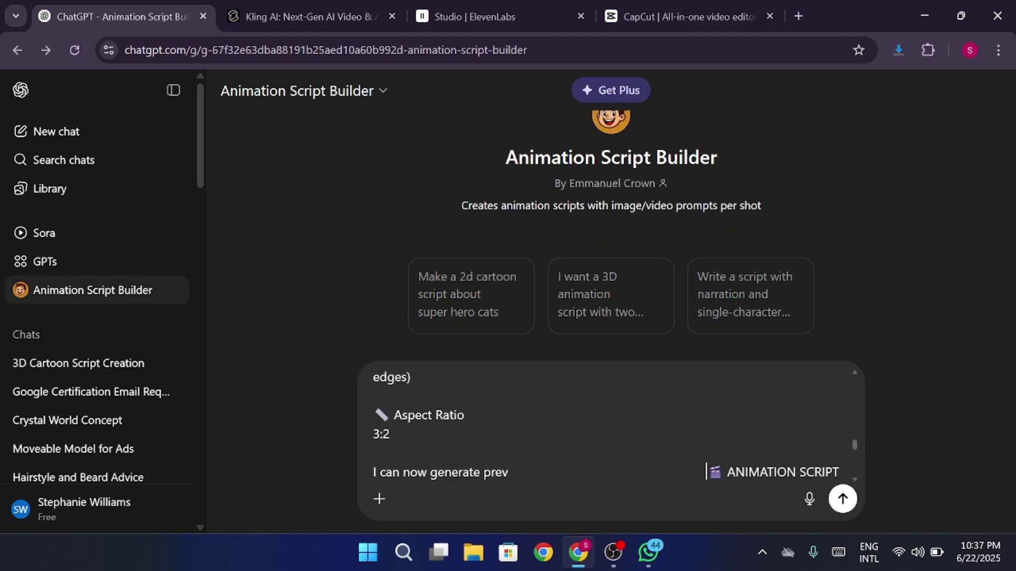
pyautogui.hotkey('shift', 'Left')
pyautogui.hotkey('shift', 'Home')
pyautogui.press('BackSpace')
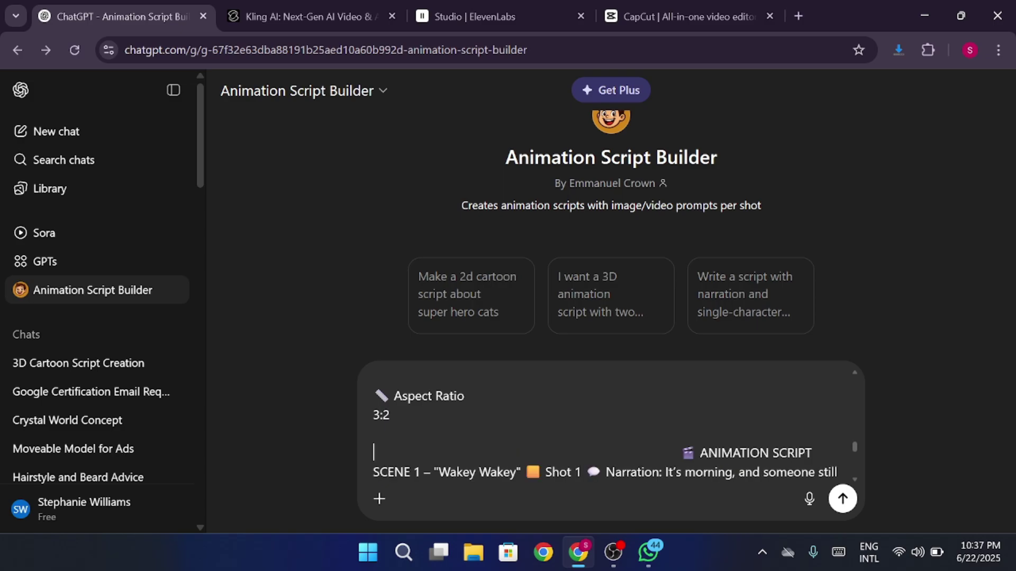
# Check the draft from Character 1 to Shot 1's image-to-video prompt, and paste in the Scene 1 shots as separately lined-out sections.
pyautogui.scroll(6, 608, 428)
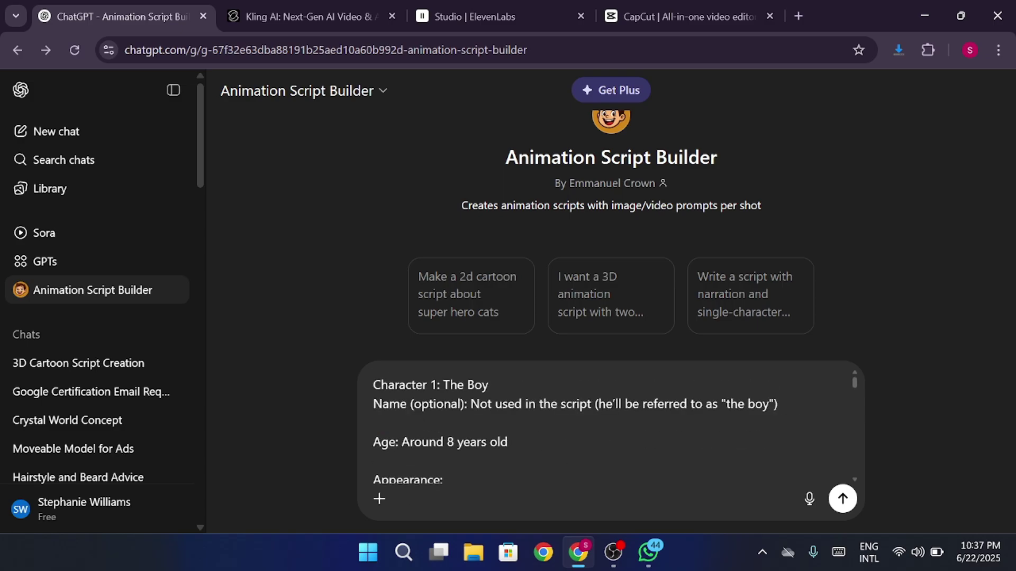
pyautogui.scroll(-10, 608, 429)
pyautogui.scroll(5, 609, 428)
pyautogui.scroll(-8, 609, 428)
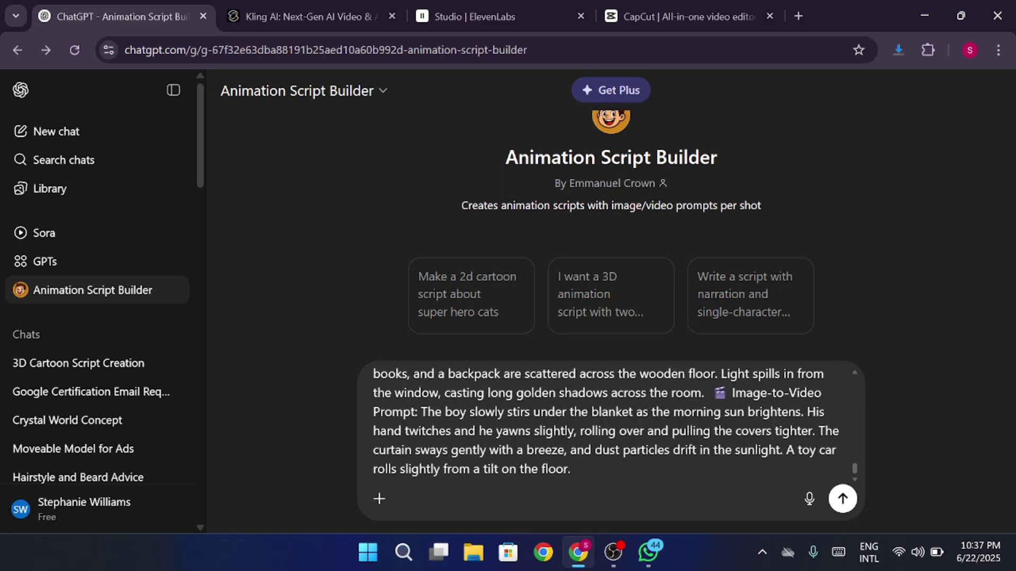
pyautogui.scroll(5, 608, 423)
pyautogui.scroll(-5, 608, 423)
pyautogui.hotkey('ctrl', 'a')
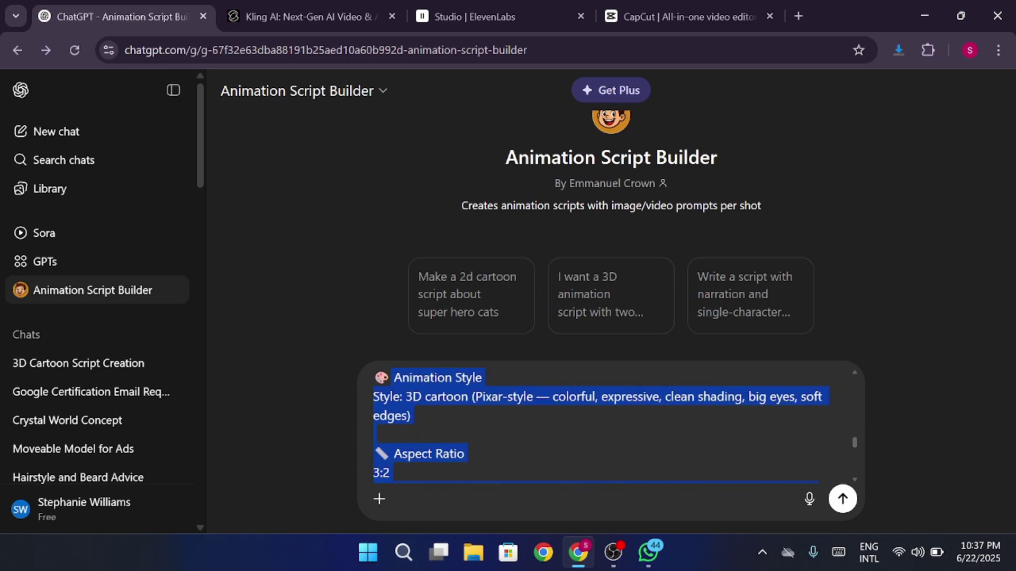
pyautogui.hotkey('ctrl', 'v')
pyautogui.scroll(5, 608, 423)
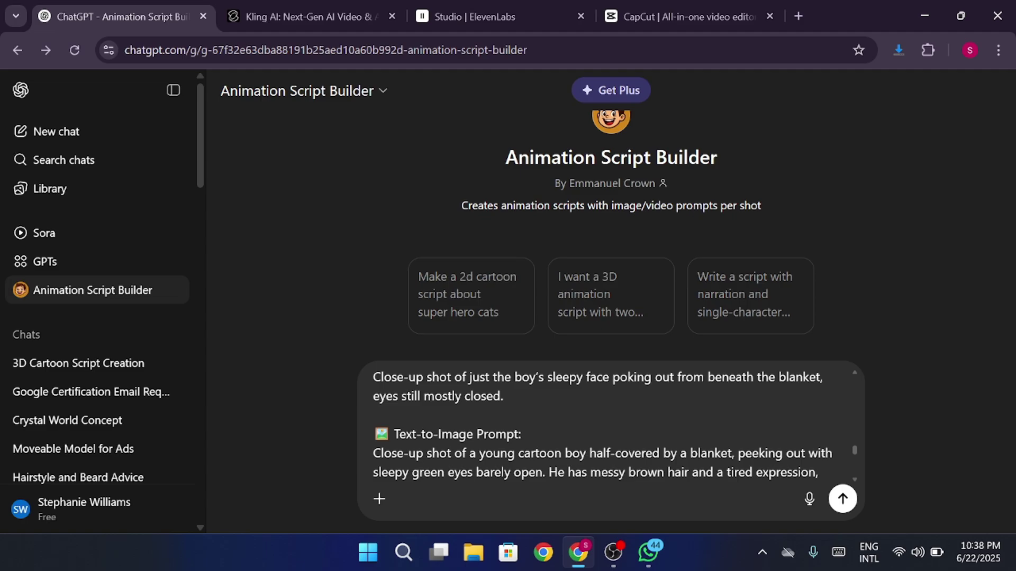
# Go back through the draft's Scene 1 shots and send the message containing the character details and full scene script.
pyautogui.hotkey('shift', 'Up')
pyautogui.hotkey('shift', 'Up')
pyautogui.hotkey('shift', 'Up')
pyautogui.hotkey('shift', 'Up')
pyautogui.hotkey('shift', 'Up')
pyautogui.hotkey('shift', 'Up')
pyautogui.hotkey('shift', 'Up')
pyautogui.hotkey('shift', 'Up')
pyautogui.hotkey('shift', 'Up')
pyautogui.hotkey('shift', 'Up')
pyautogui.hotkey('shift', 'Up')
pyautogui.hotkey('shift', 'Up')
pyautogui.hotkey('shift', 'Up')
pyautogui.hotkey('shift', 'Up')
pyautogui.hotkey('shift', 'Up')
pyautogui.hotkey('shift', 'Up')
pyautogui.hotkey('shift', 'Up')
pyautogui.hotkey('shift', 'Up')
pyautogui.hotkey('shift', 'Up')
pyautogui.hotkey('shift', 'Up')
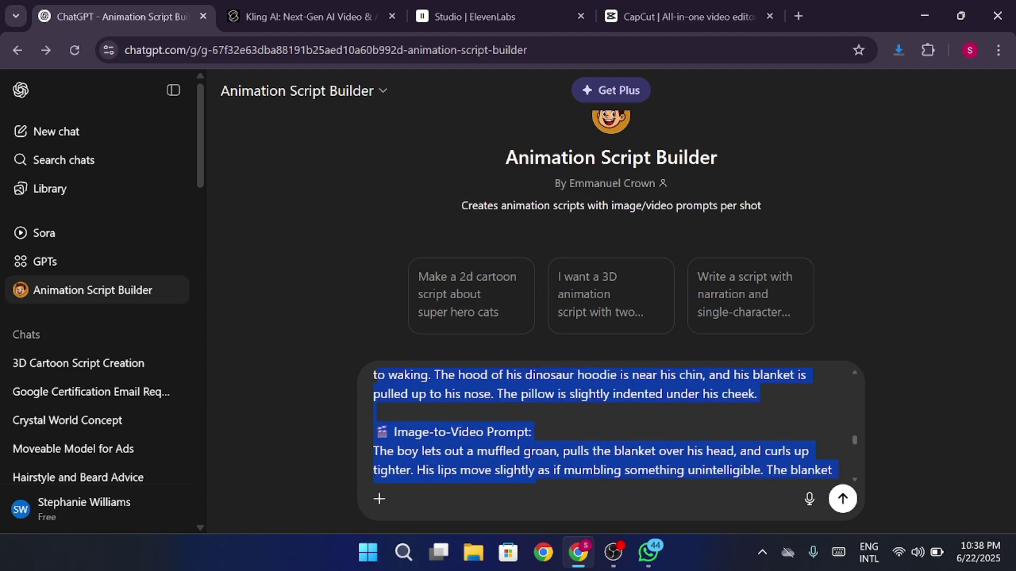
pyautogui.press('Up')
pyautogui.press('Up')
pyautogui.press('Up')
pyautogui.press('Up')
pyautogui.press('Up')
pyautogui.press('Up')
pyautogui.press('Up')
pyautogui.press('Up')
pyautogui.press('Up')
pyautogui.press('Up')
pyautogui.press('Up')
pyautogui.press('Up')
pyautogui.press('Up')
pyautogui.press('Up')
pyautogui.press('Up')
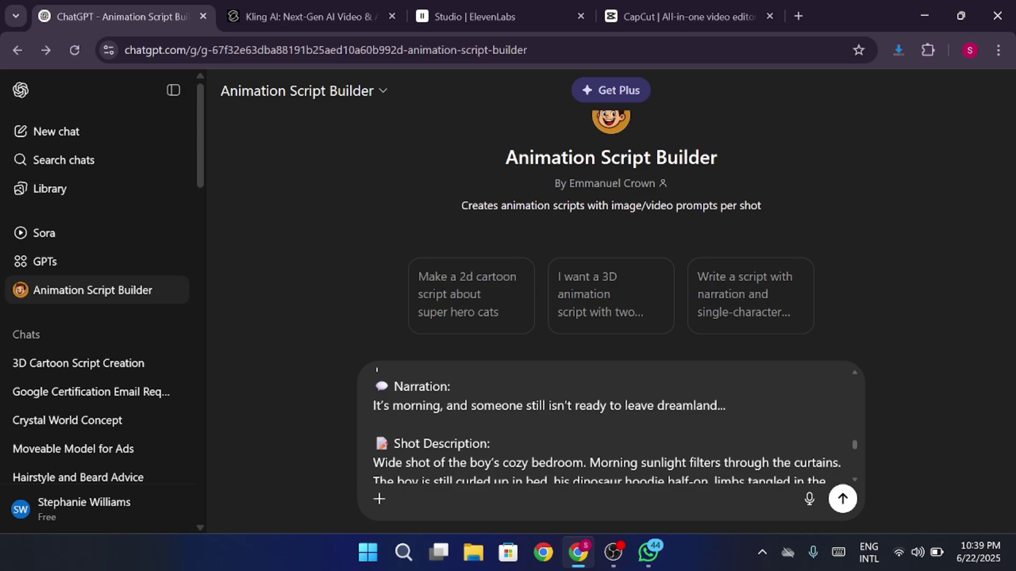
pyautogui.press('Up')
pyautogui.press('Up')
pyautogui.press('Up')
pyautogui.press('Up')
pyautogui.press('Up')
pyautogui.press('Up')
pyautogui.press('Up')
pyautogui.press('Up')
pyautogui.press('Up')
pyautogui.press('Up')
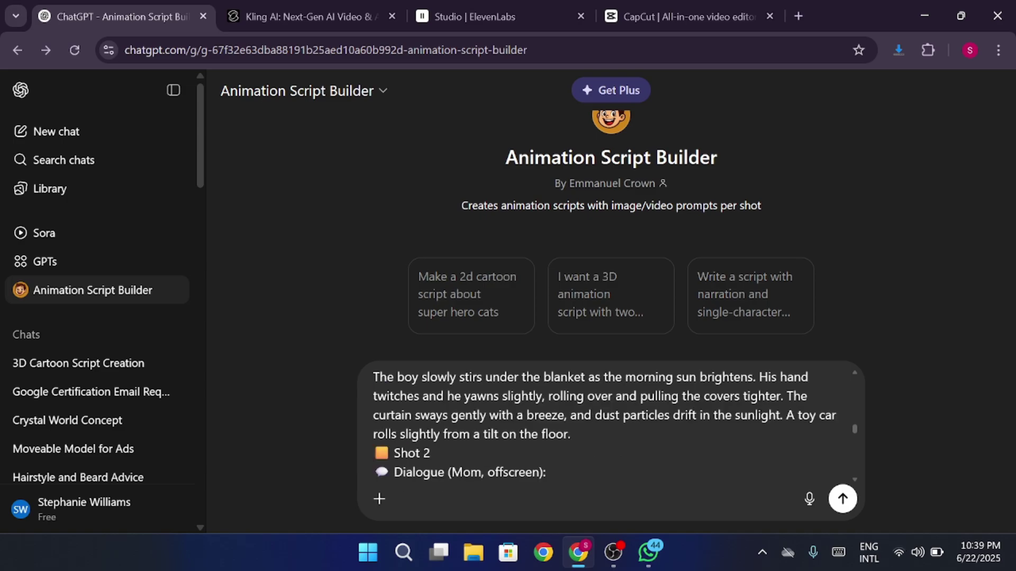
pyautogui.press('Return')
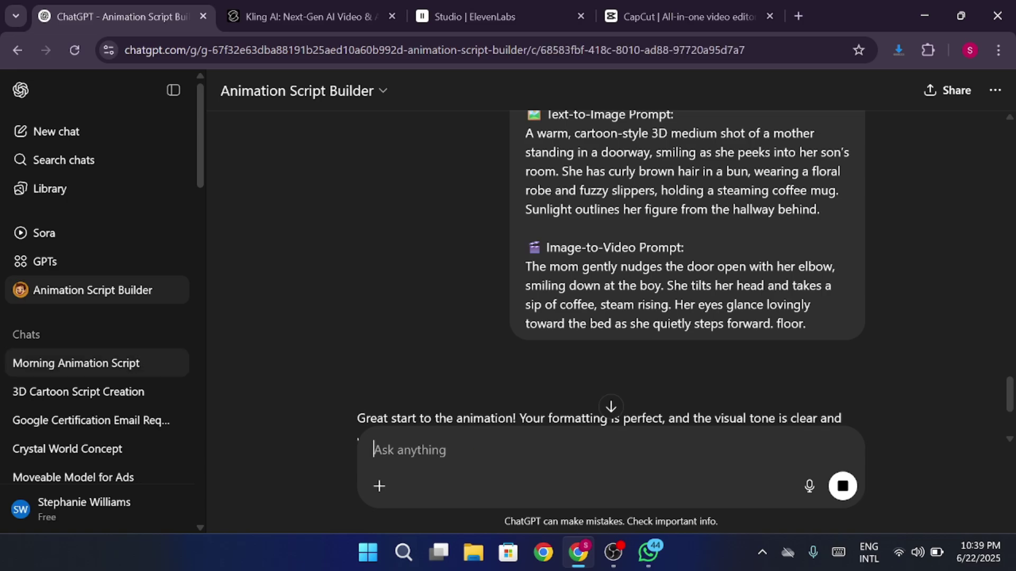
# Read the reply about character visuals and send the prompt "Create an image of boy in a white BAckground.".
pyautogui.scroll(-4, 534, 391)
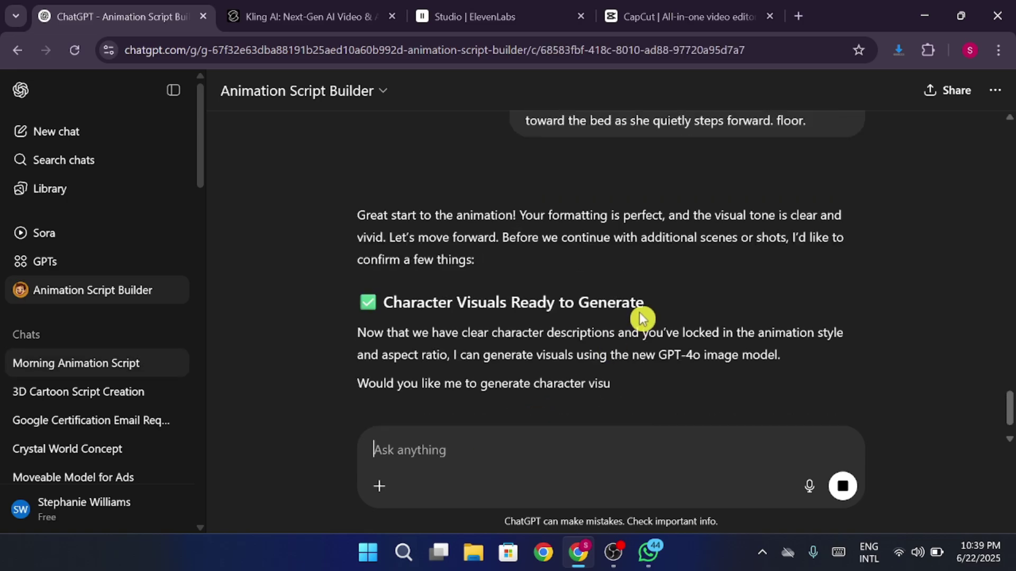
pyautogui.scroll(10, 641, 320)
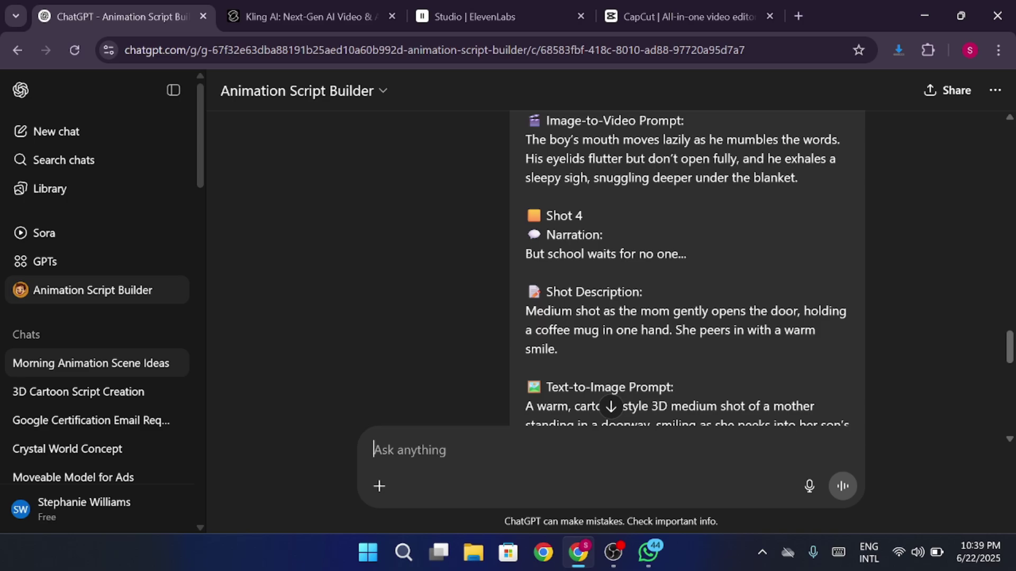
pyautogui.scroll(-15, 641, 319)
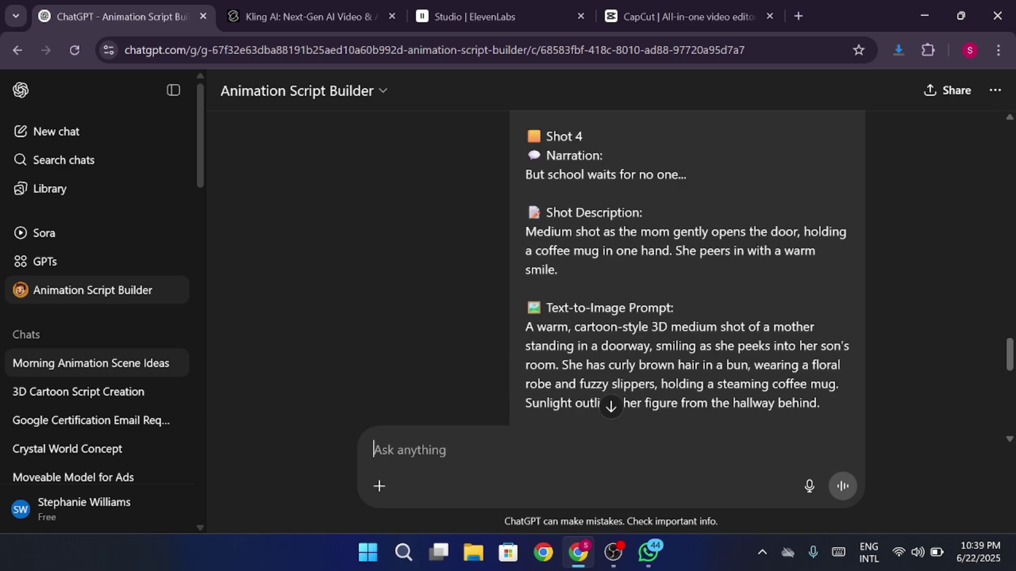
pyautogui.scroll(2, 639, 316)
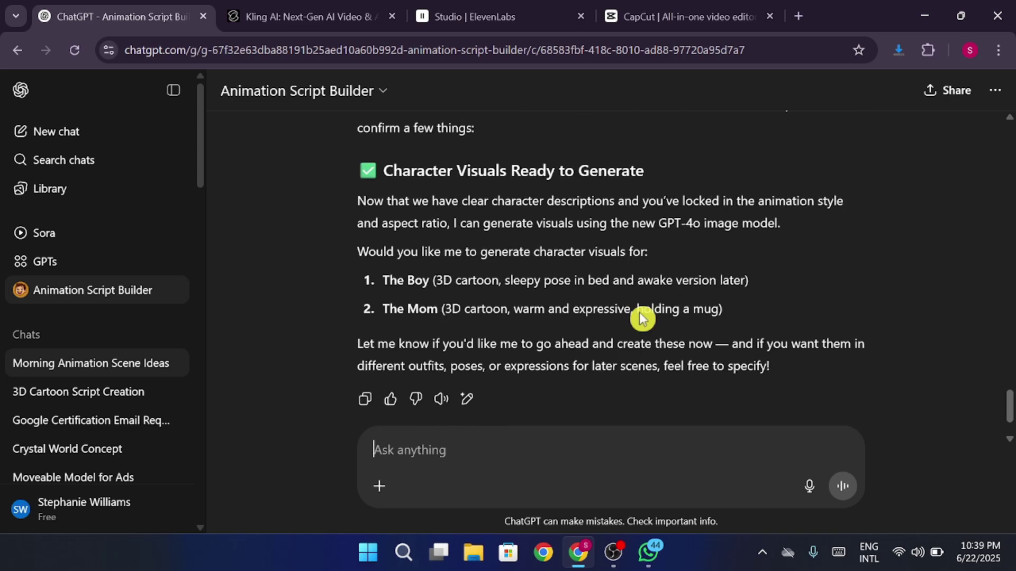
pyautogui.scroll(-2, 639, 316)
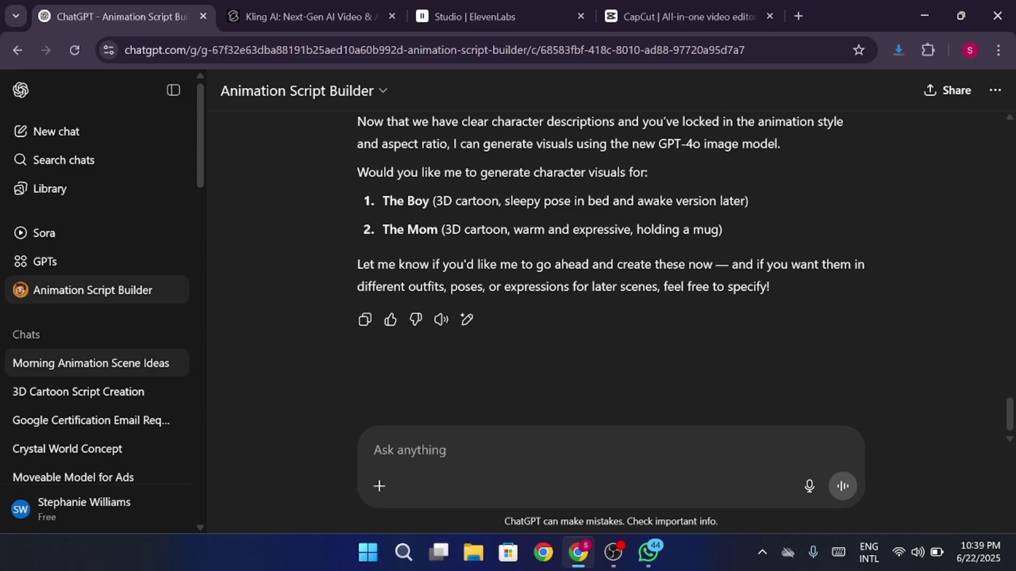
pyautogui.write('Create an i')
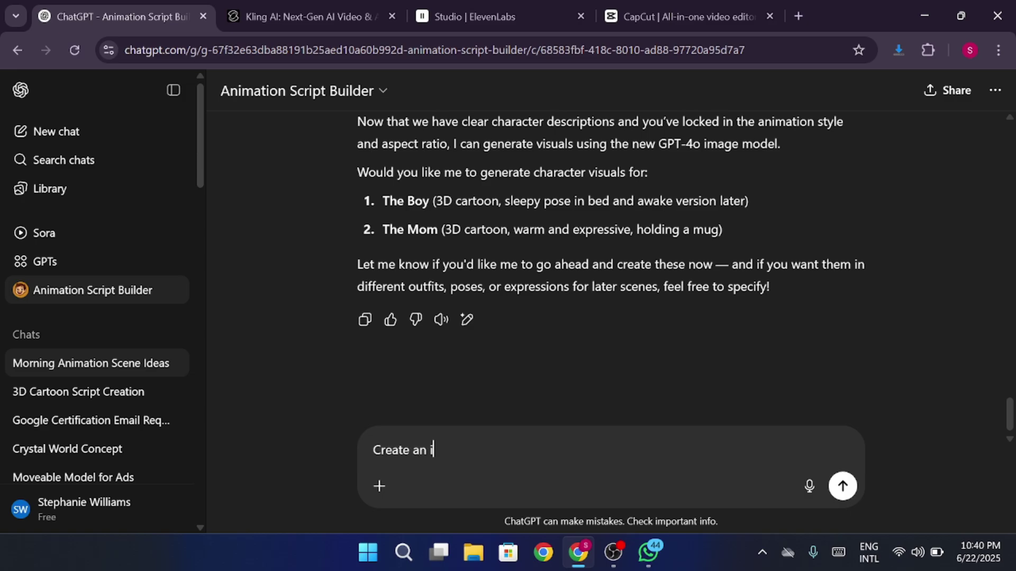
pyautogui.write('mage of boy in a wh')
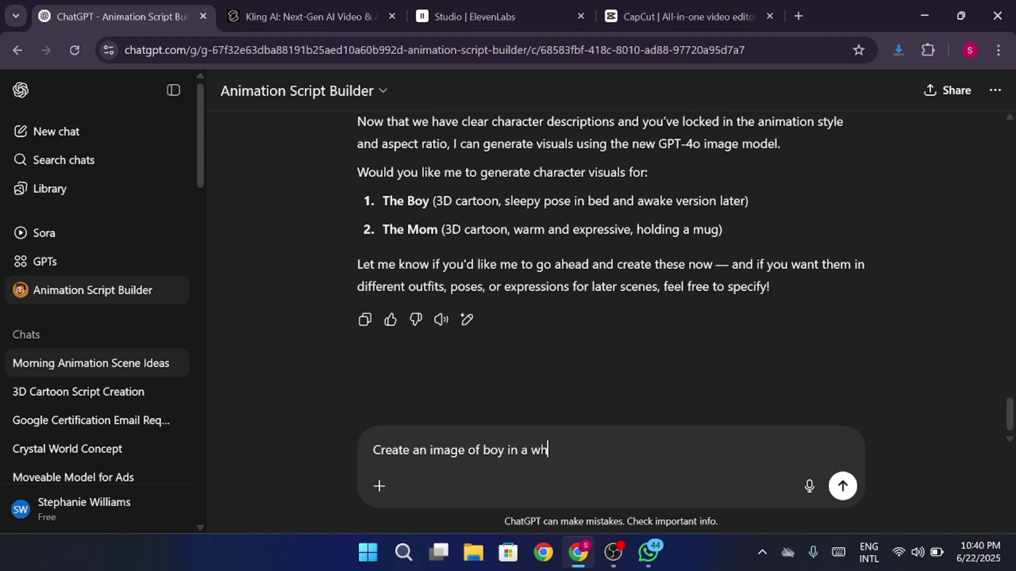
pyautogui.write('ite BAckground')
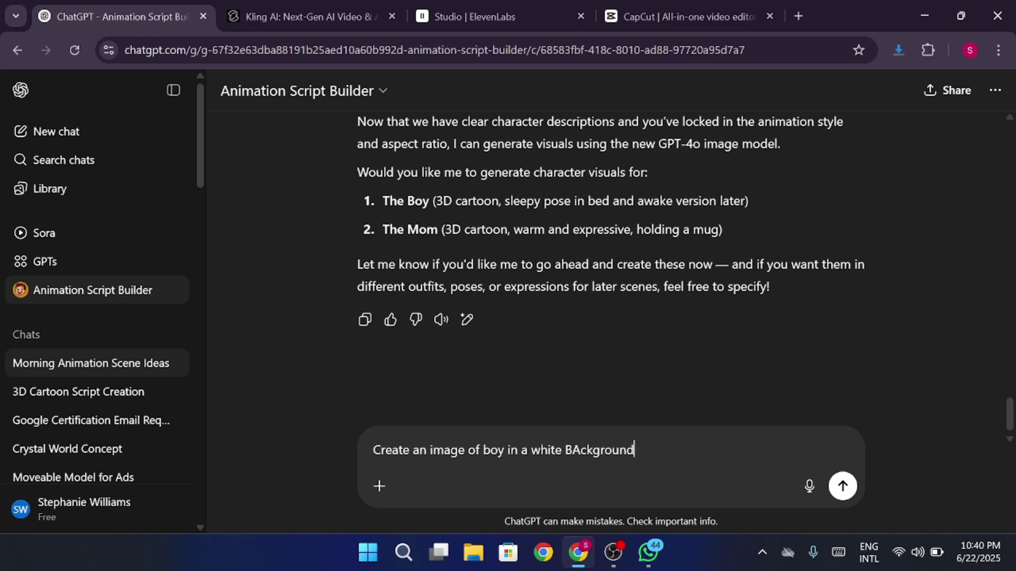
pyautogui.write('.')
pyautogui.press('Return')
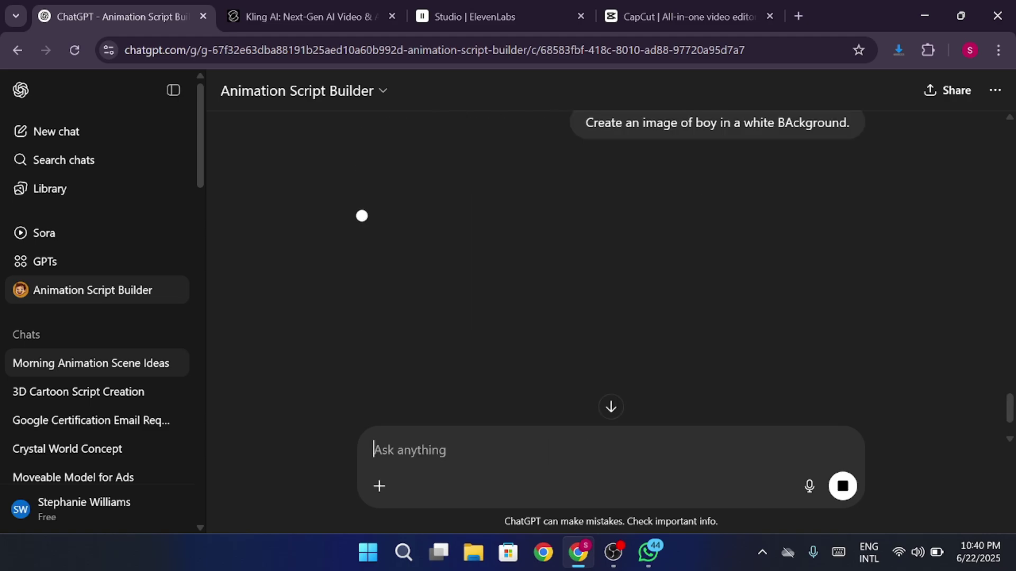
# Examine the generated character images of the boy and the mom on their plain backgrounds.
pyautogui.scroll(-3, 581, 380)
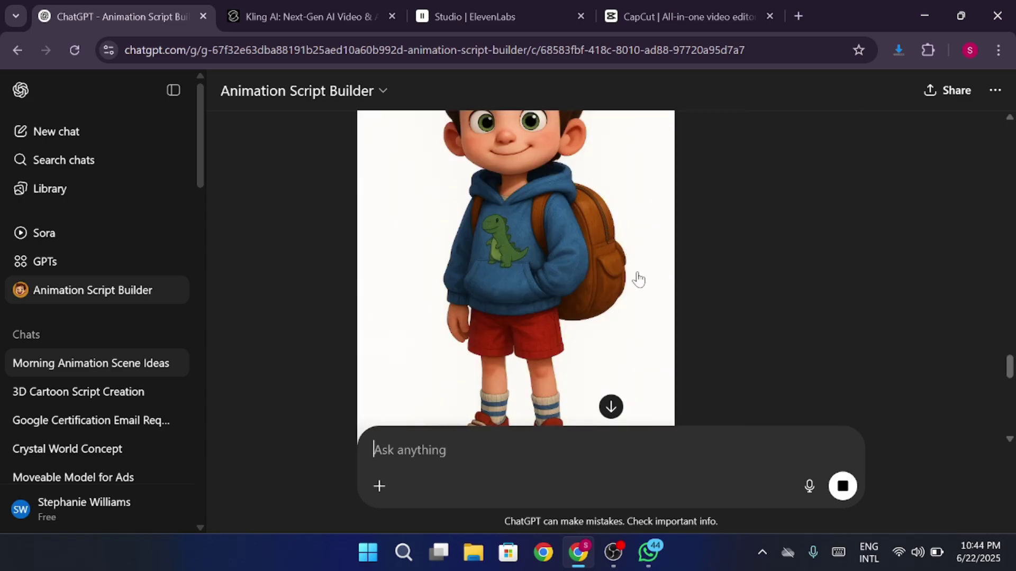
pyautogui.scroll(5, 634, 282)
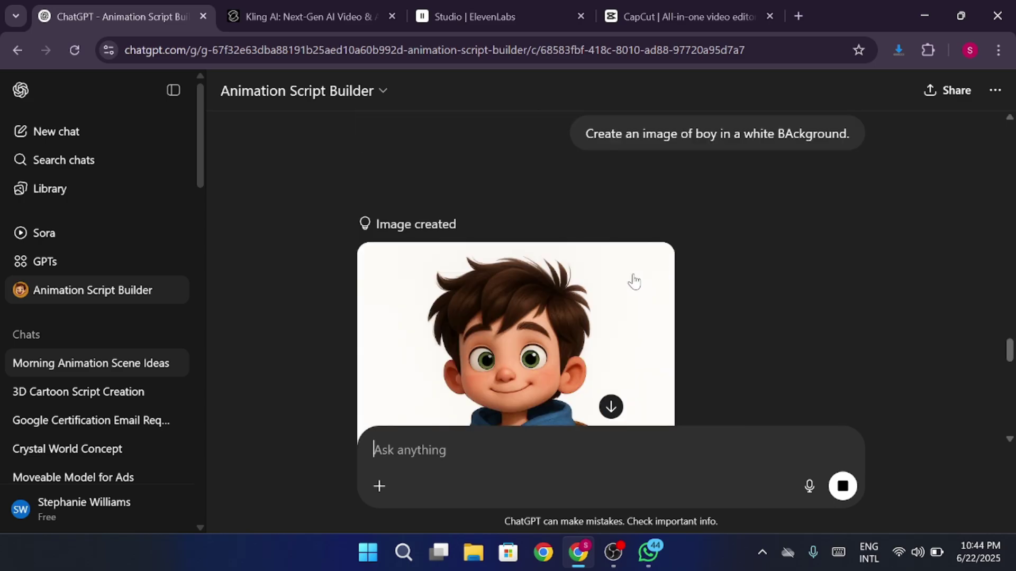
pyautogui.scroll(-4, 633, 282)
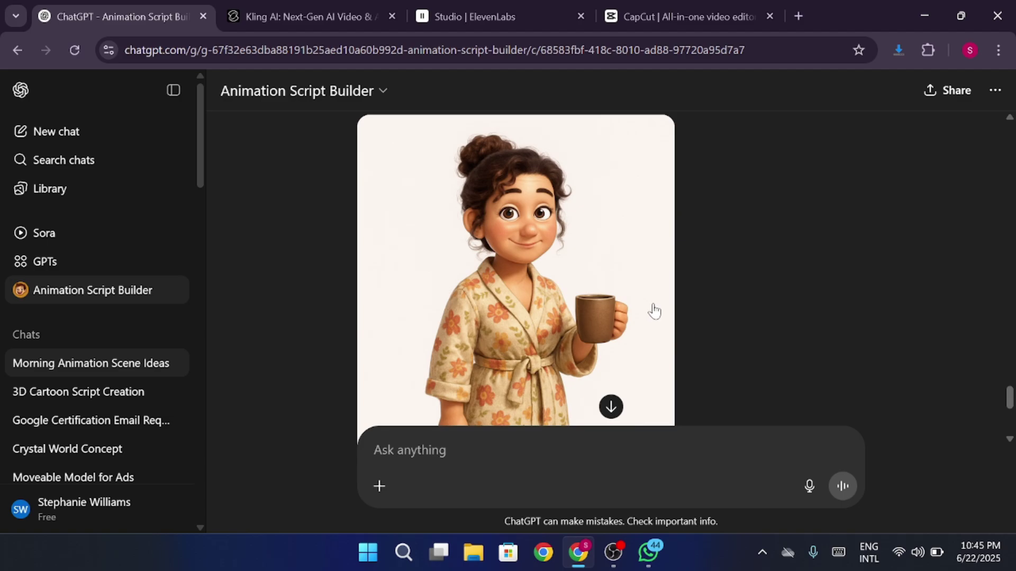
pyautogui.scroll(-2, 654, 311)
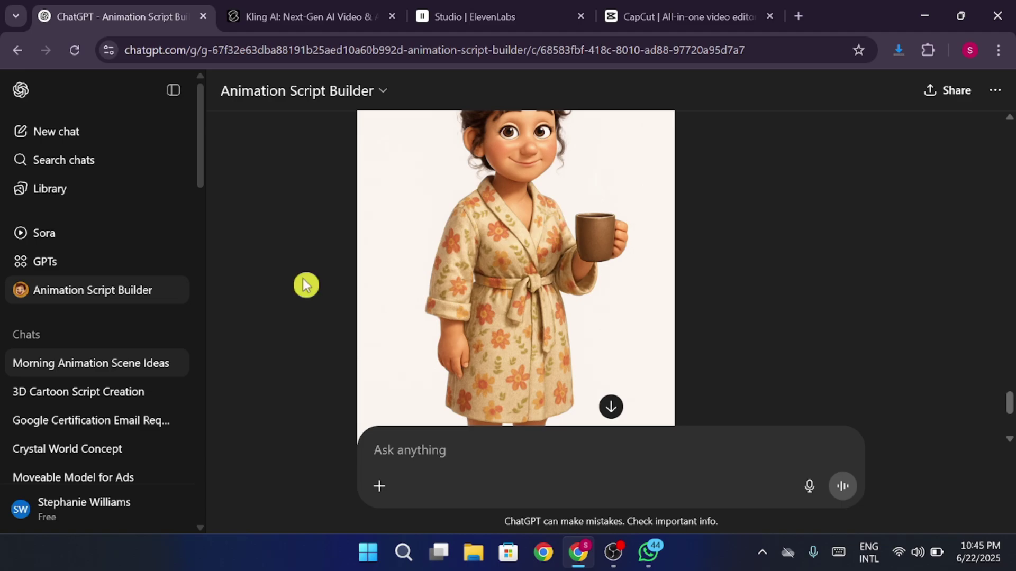
# Open the "3D Cartoon Script Creation" chat and highlight Shot 1's shot description in the Scene 1 script.
pyautogui.click(91, 400)
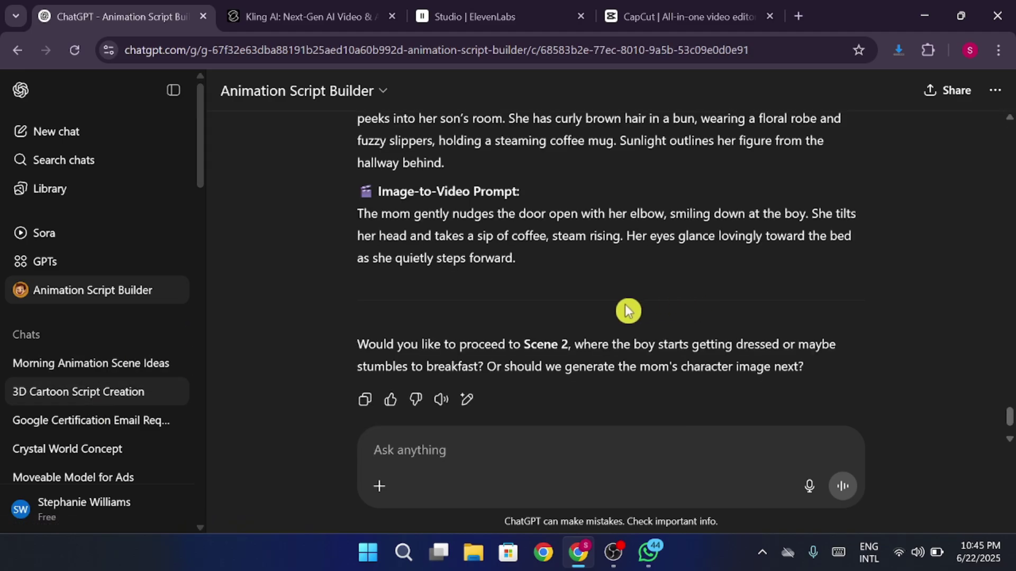
pyautogui.scroll(15, 626, 308)
pyautogui.scroll(7, 625, 310)
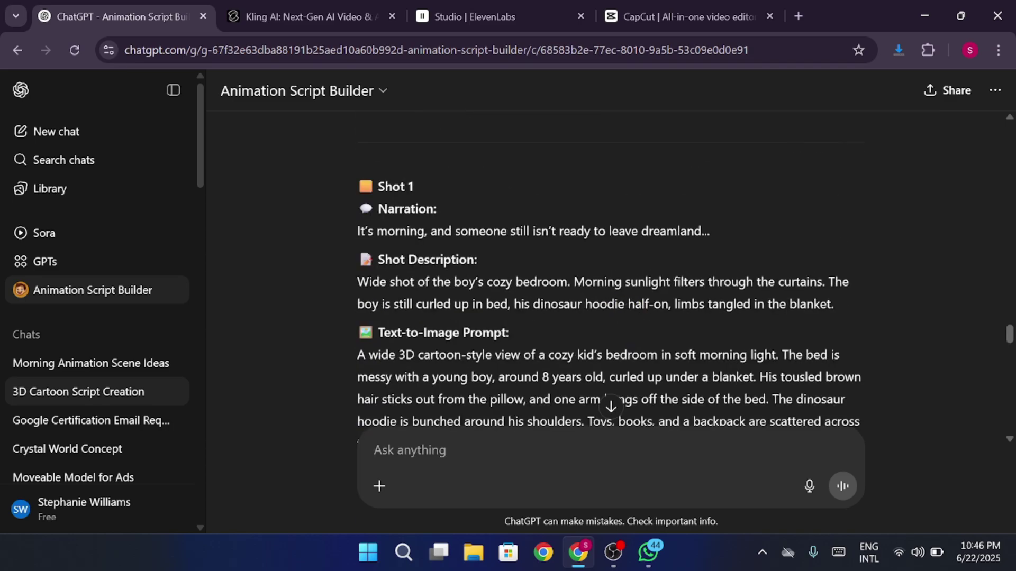
pyautogui.moveTo(435, 282); pyautogui.dragTo(835, 305)
pyautogui.click(834, 304)
pyautogui.tripleClick(612, 304)
pyautogui.click(612, 325)
# Return to the "Morning Animation Scene Ideas" chat and send "Create an image of shot one as described, in a 3:2 aspect ratio".
pyautogui.click(153, 372)
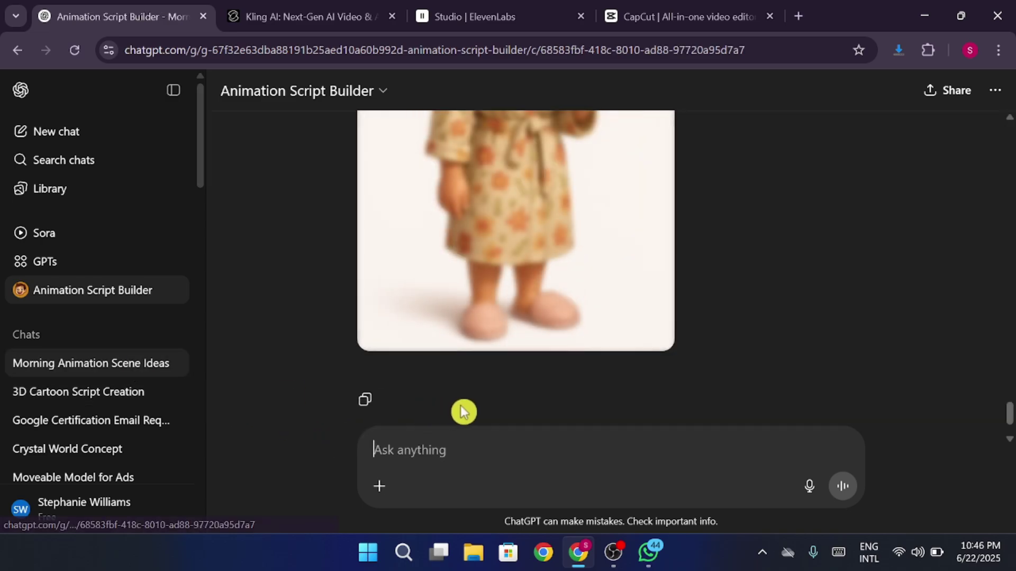
pyautogui.write('Create an image of shot one as described, in a 3:2 aspect ratio')
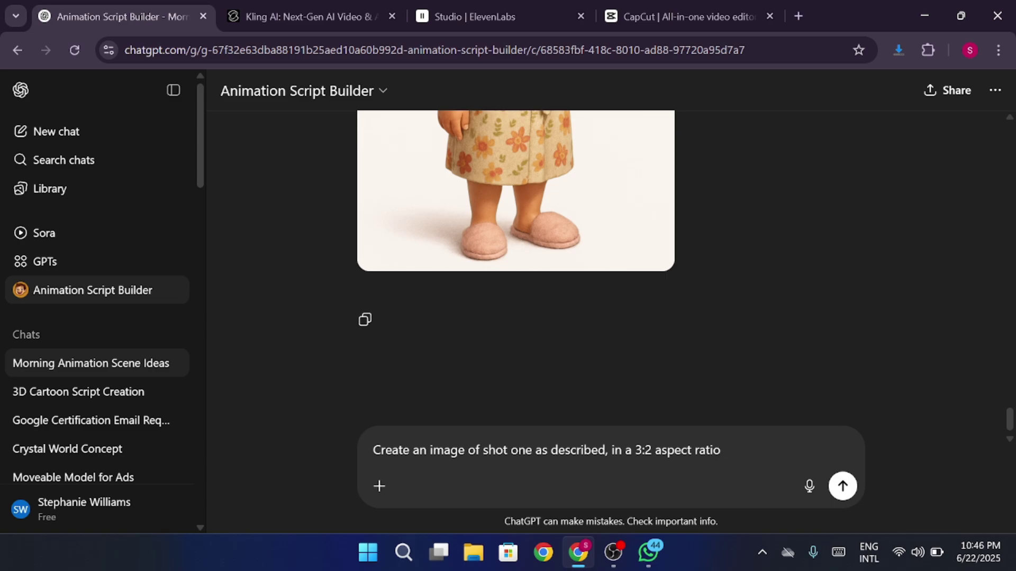
pyautogui.press('Return')
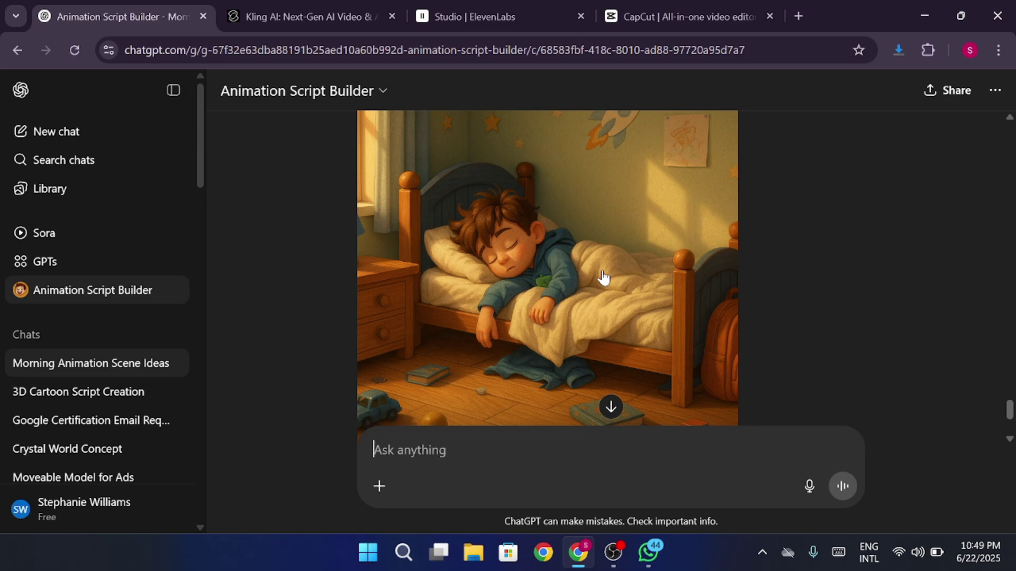
# Reuse the shot one prompt and send it edited as "Create an image of shot two as described, in a 3:2 aspect ratio".
pyautogui.scroll(1, 608, 277)
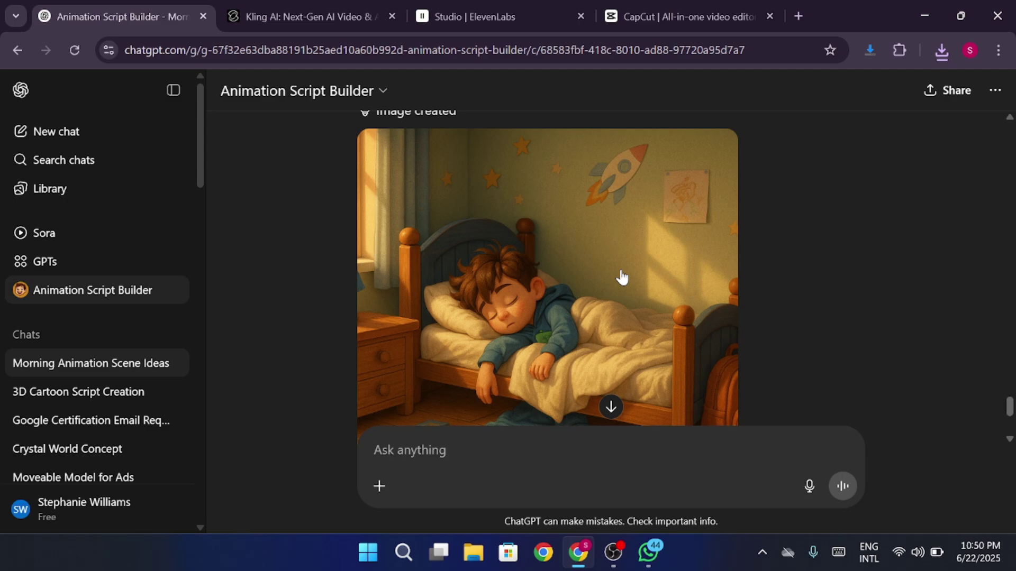
pyautogui.scroll(4, 622, 276)
pyautogui.moveTo(596, 258); pyautogui.dragTo(517, 246)
pyautogui.hotkey('ctrl', 'c')
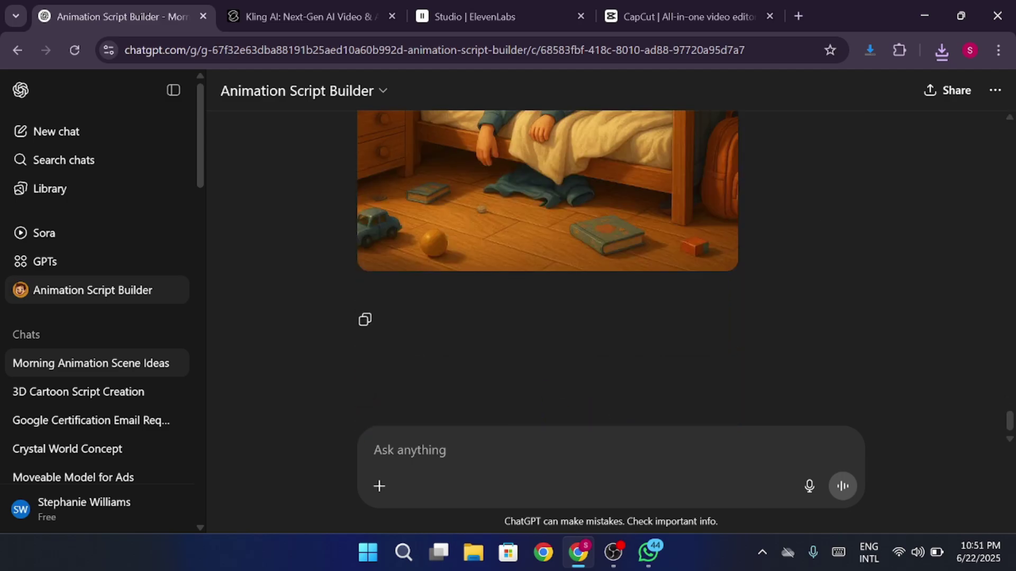
pyautogui.hotkey('ctrl', 'v')
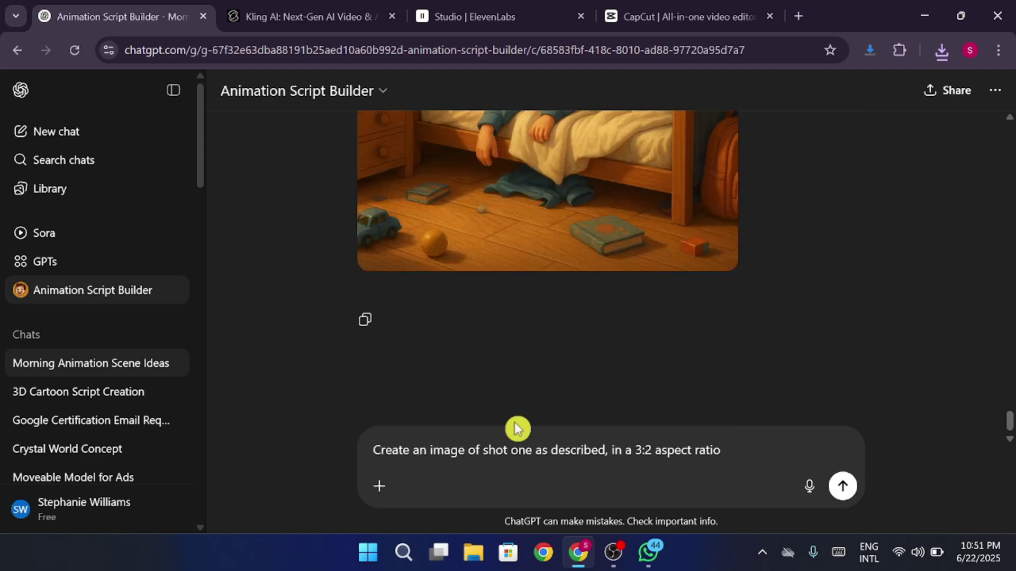
pyautogui.scroll(1, 516, 421)
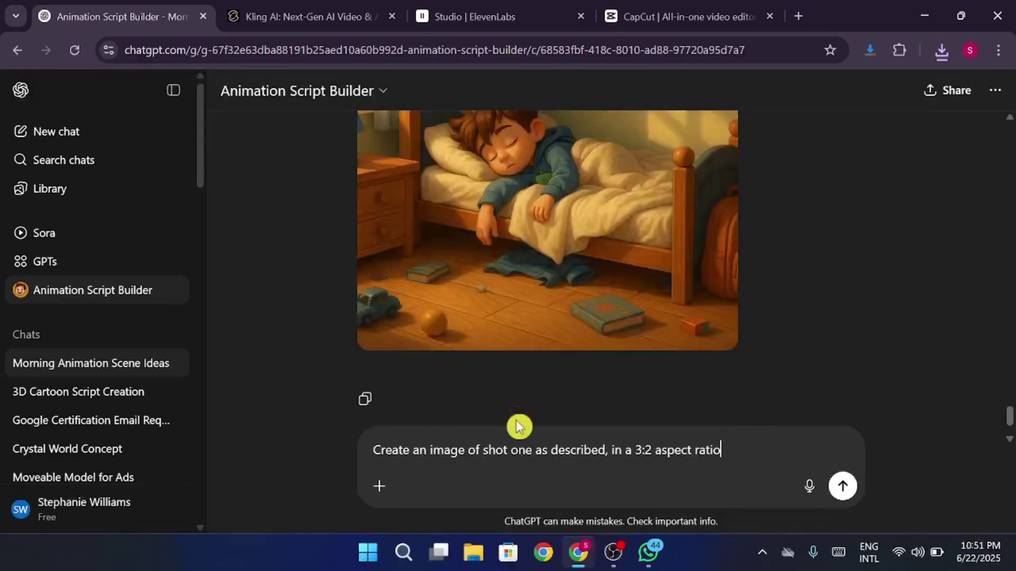
pyautogui.click(521, 450)
pyautogui.press('BackSpace')
pyautogui.press('BackSpace')
pyautogui.press('BackSpace')
pyautogui.press('Return')
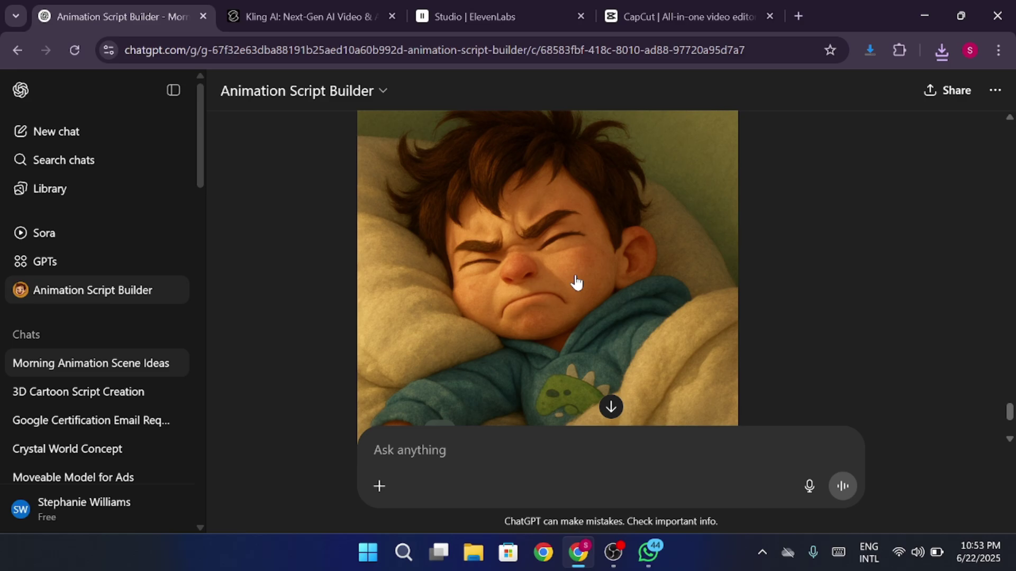
# Examine the generated shot two close-up of the boy and compare it with the shot one bedroom image.
pyautogui.scroll(2, 576, 283)
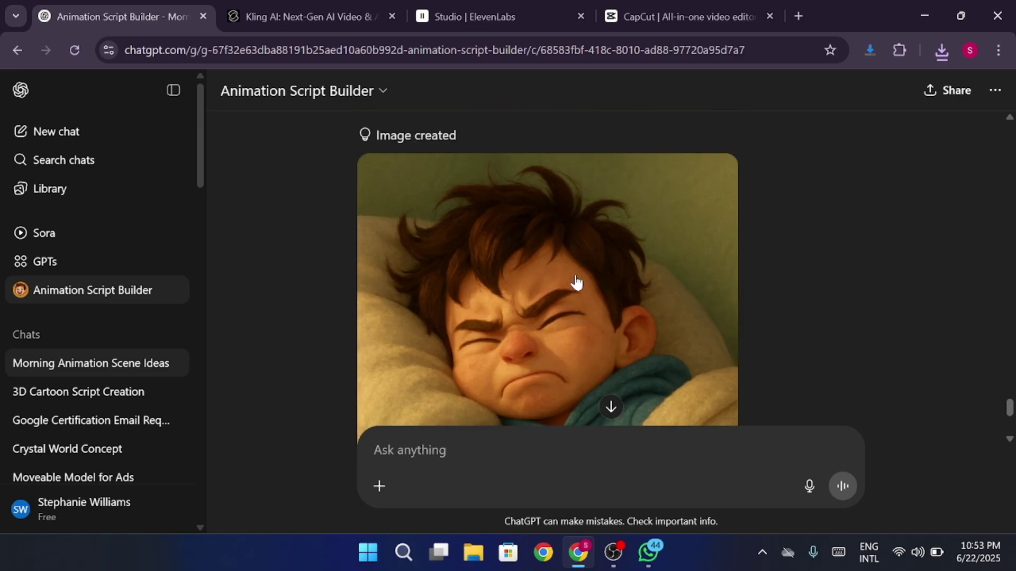
pyautogui.scroll(-2, 576, 282)
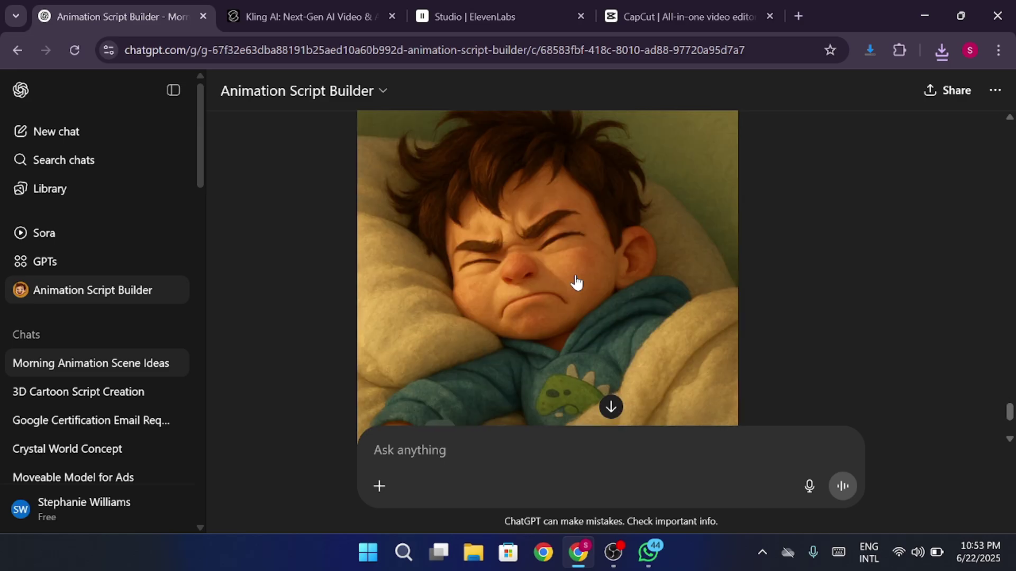
pyautogui.scroll(12, 576, 283)
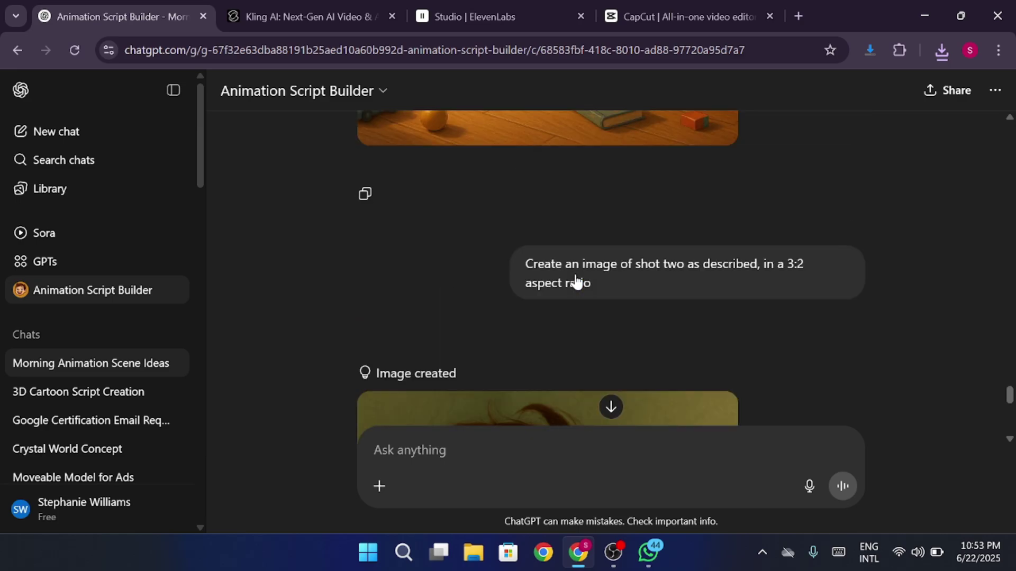
pyautogui.scroll(1, 576, 283)
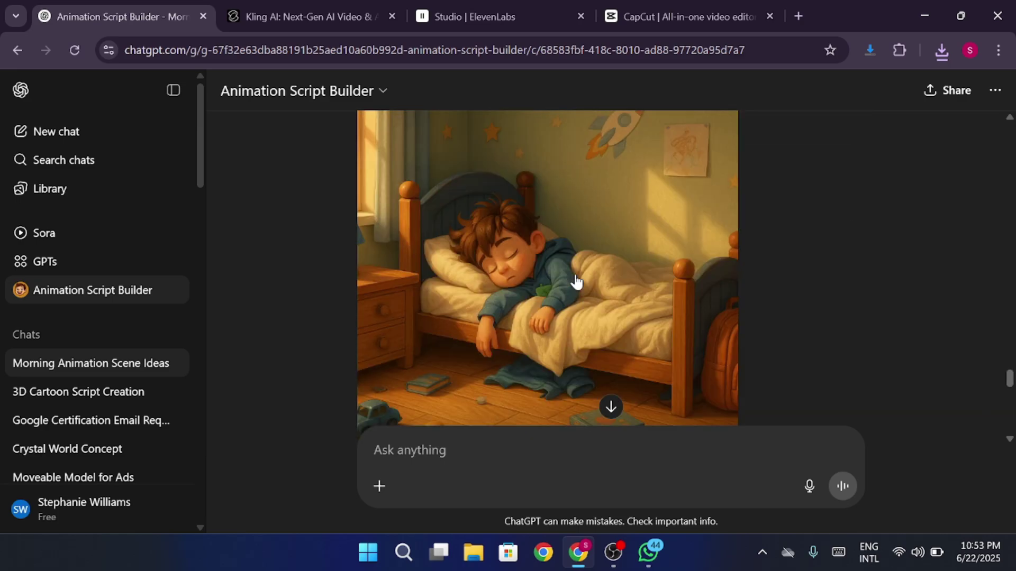
pyautogui.scroll(-12, 576, 281)
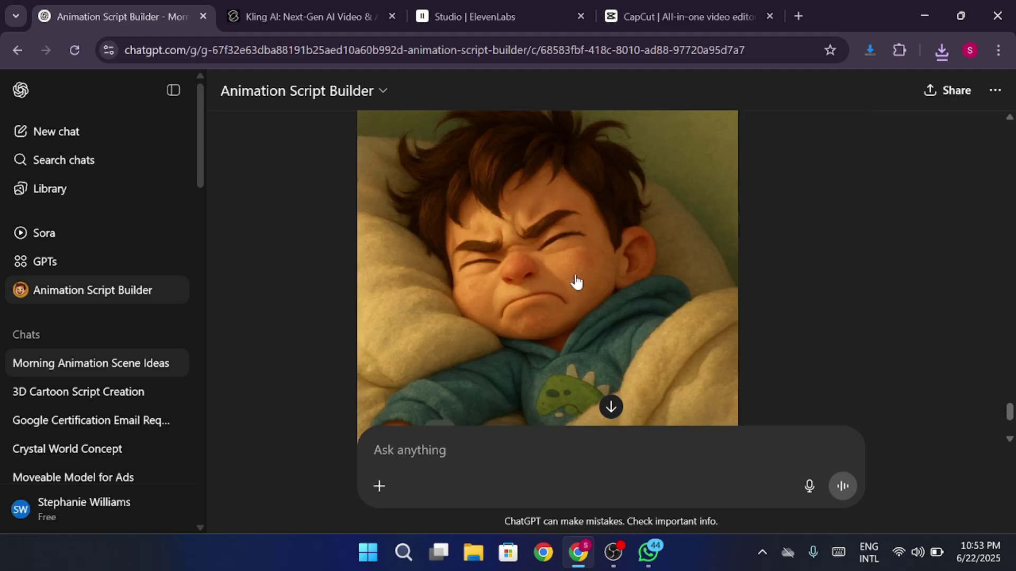
pyautogui.scroll(1, 575, 280)
pyautogui.scroll(1, 576, 281)
pyautogui.click(380, 485)
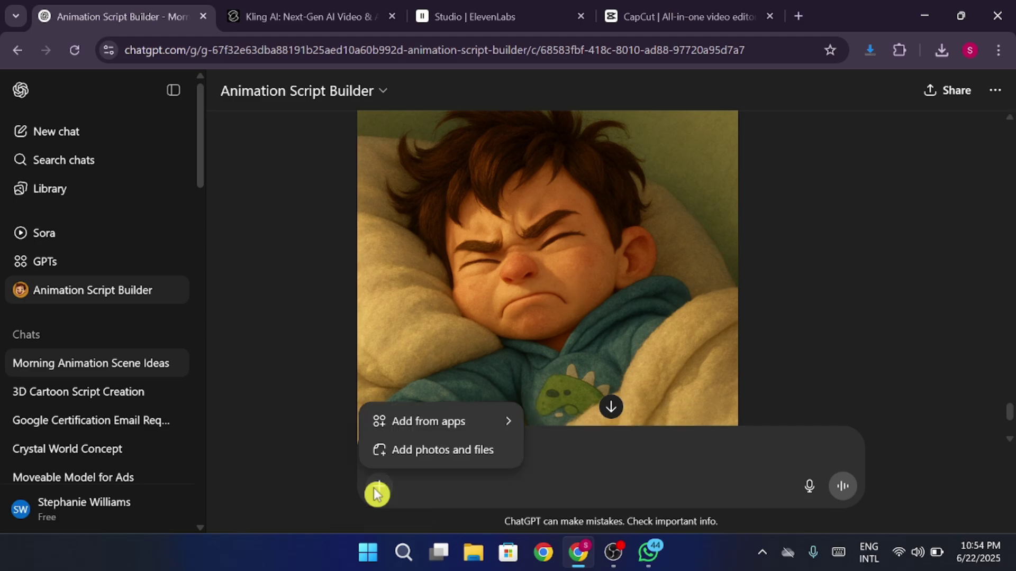
pyautogui.click(406, 464)
pyautogui.click(482, 12)
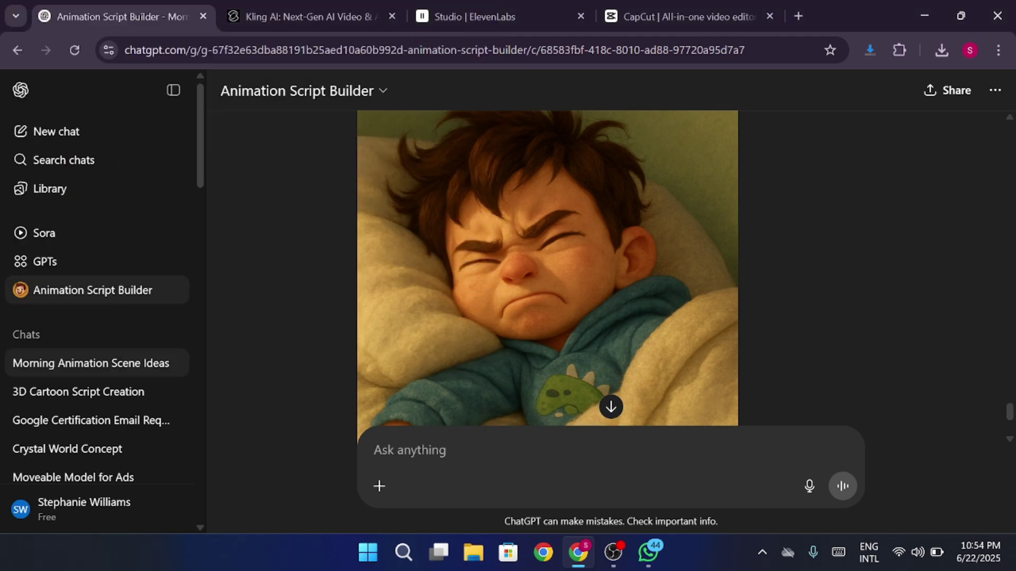
pyautogui.scroll(-2, 569, 319)
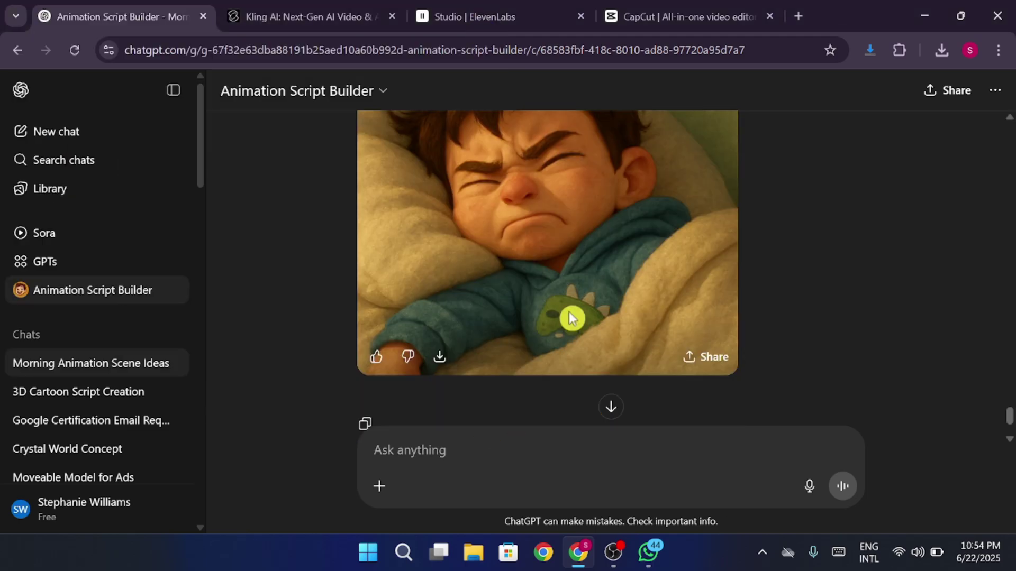
pyautogui.scroll(2, 570, 318)
pyautogui.scroll(-2, 569, 318)
pyautogui.scroll(2, 569, 317)
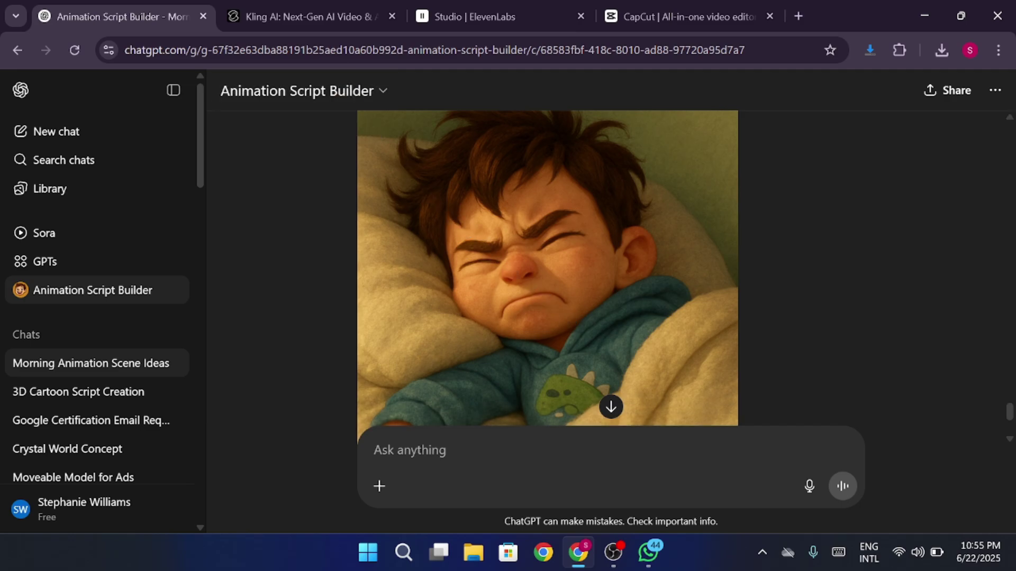
# Switch to Kling AI and open its Image to Video generation page.
pyautogui.click(294, 16)
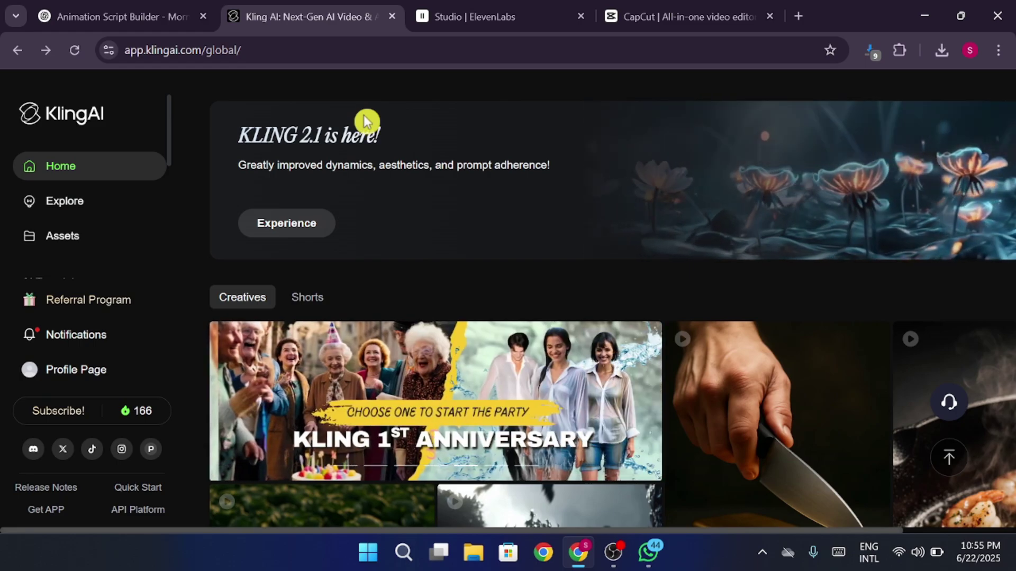
pyautogui.scroll(-4, 116, 209)
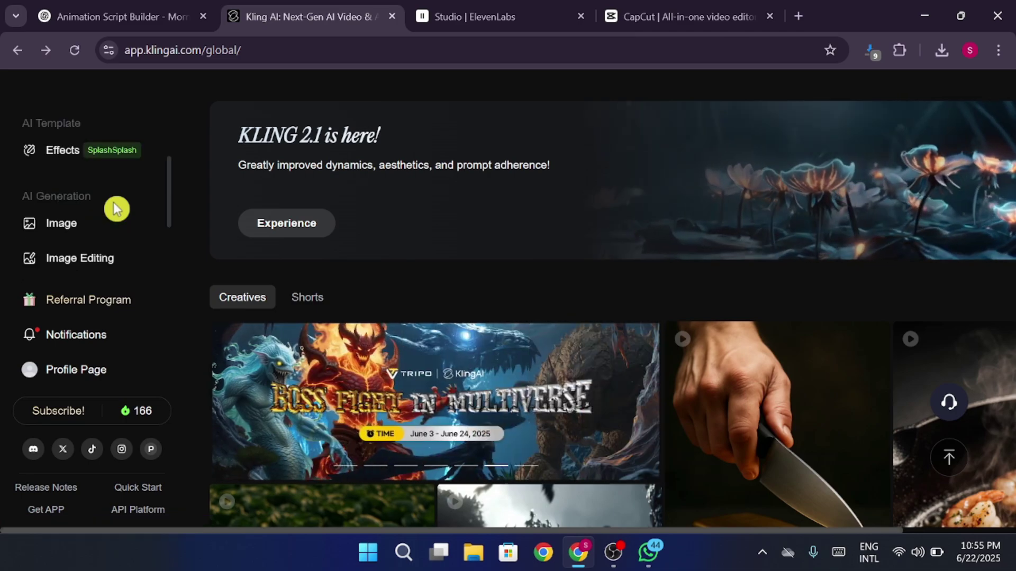
pyautogui.click(94, 216)
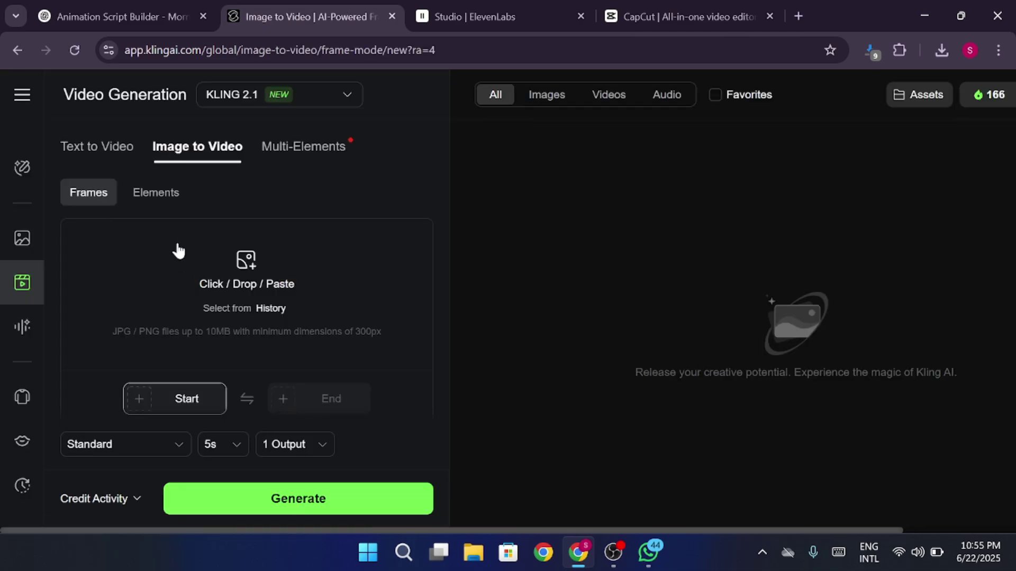
# Upload the shot one bedroom image from the Downloads folder as the video's start frame.
pyautogui.click(242, 303)
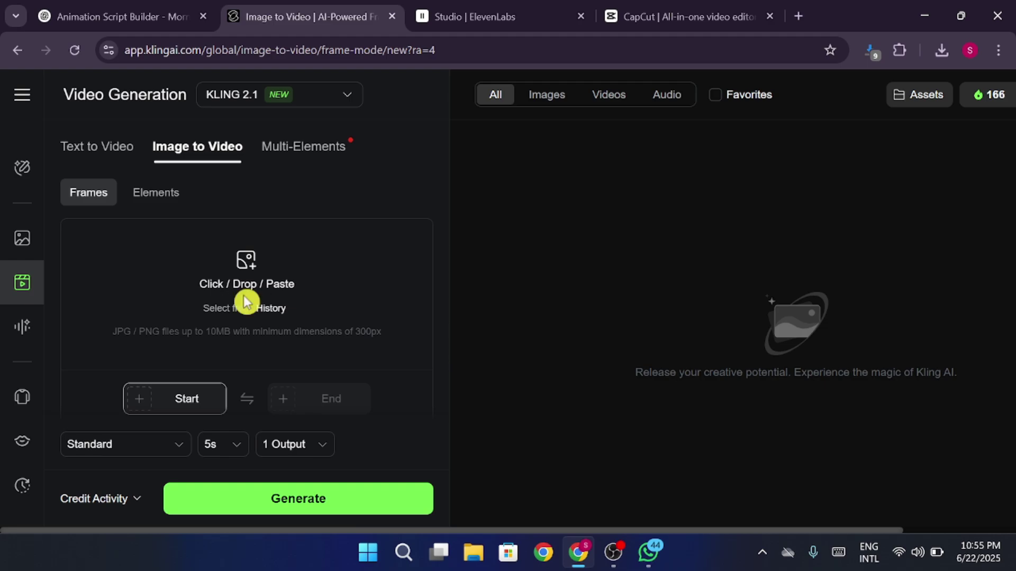
pyautogui.moveTo(94, 255); pyautogui.dragTo(103, 106)
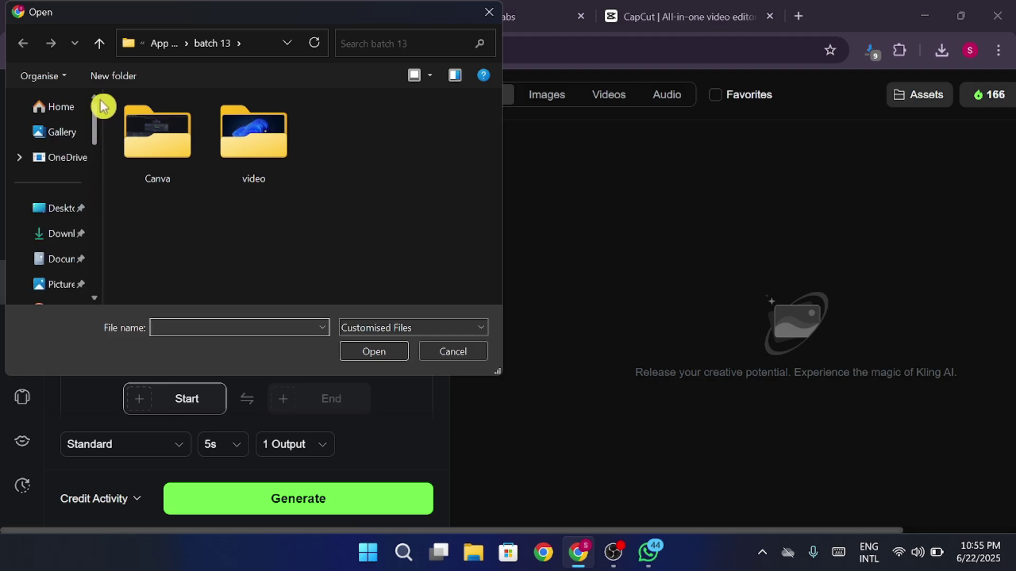
pyautogui.click(64, 233)
pyautogui.doubleClick(231, 178)
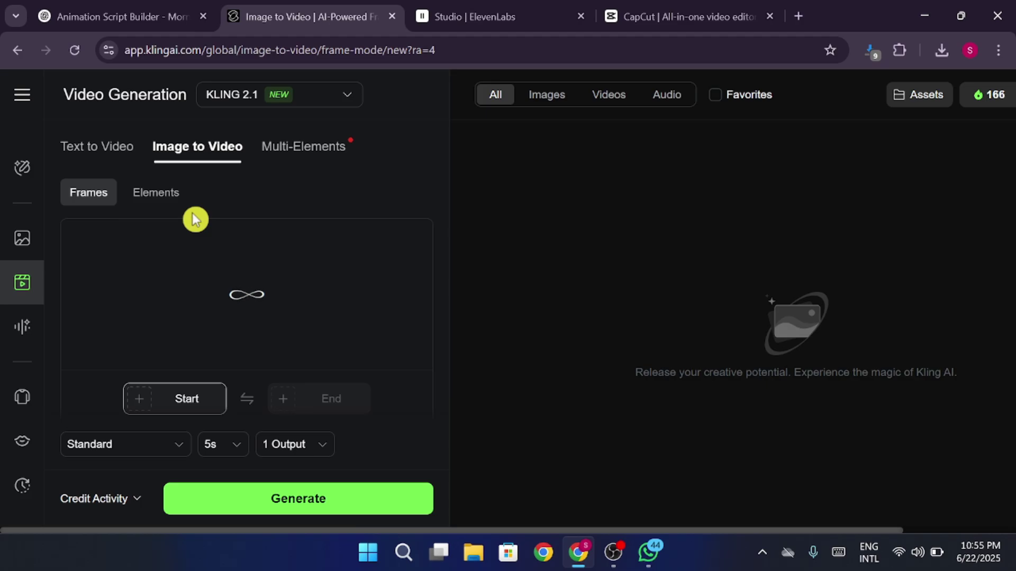
# In ChatGPT's "3D Cartoon Script Creation" chat, copy the full Image-to-Video Prompt of Shot 1.
pyautogui.scroll(-5, 195, 219)
pyautogui.scroll(-2, 195, 219)
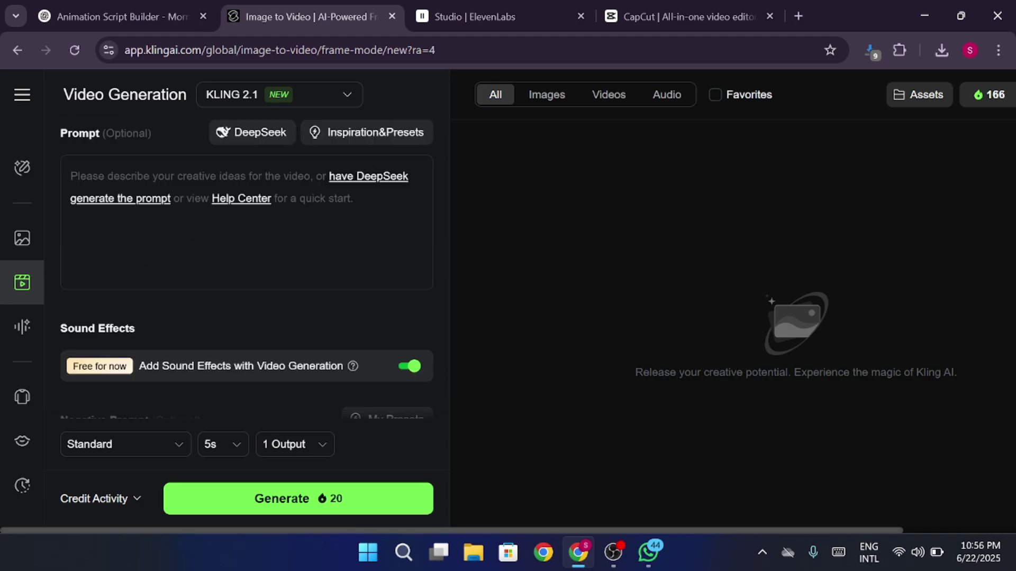
pyautogui.click(71, 176)
pyautogui.scroll(4, 247, 264)
pyautogui.scroll(2, 156, 183)
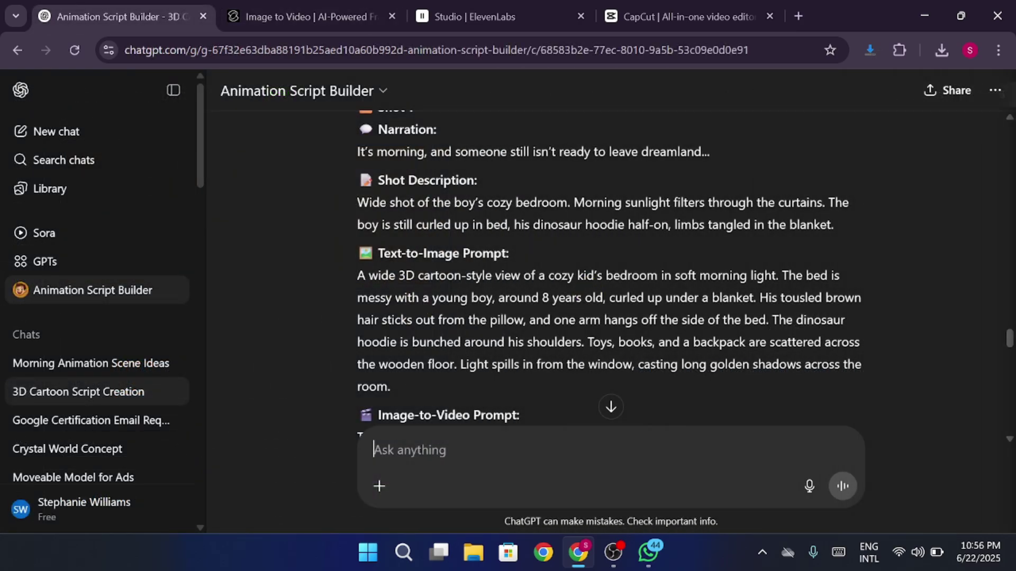
pyautogui.moveTo(397, 275); pyautogui.dragTo(566, 286)
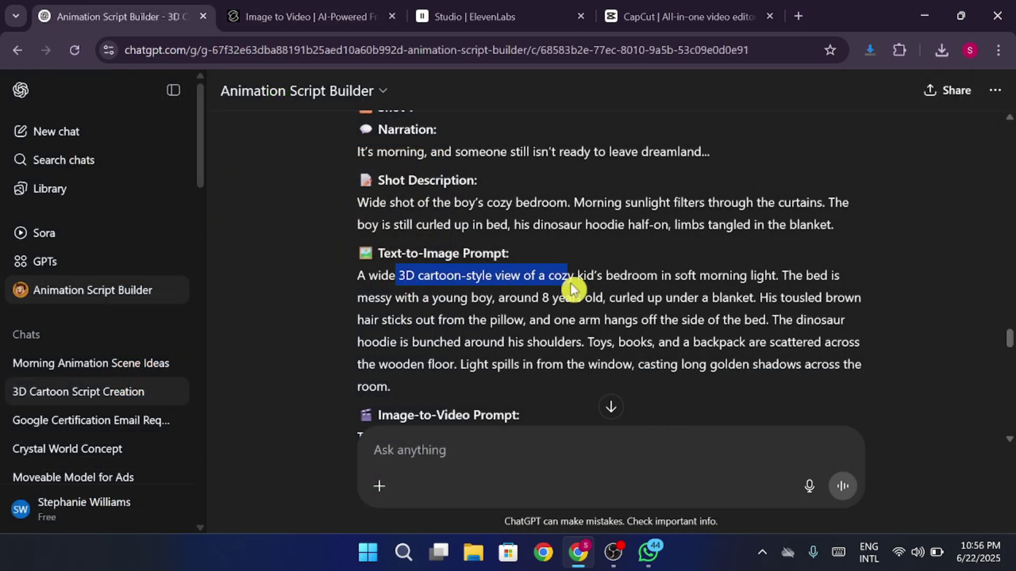
pyautogui.click(408, 250)
pyautogui.scroll(-1, 468, 316)
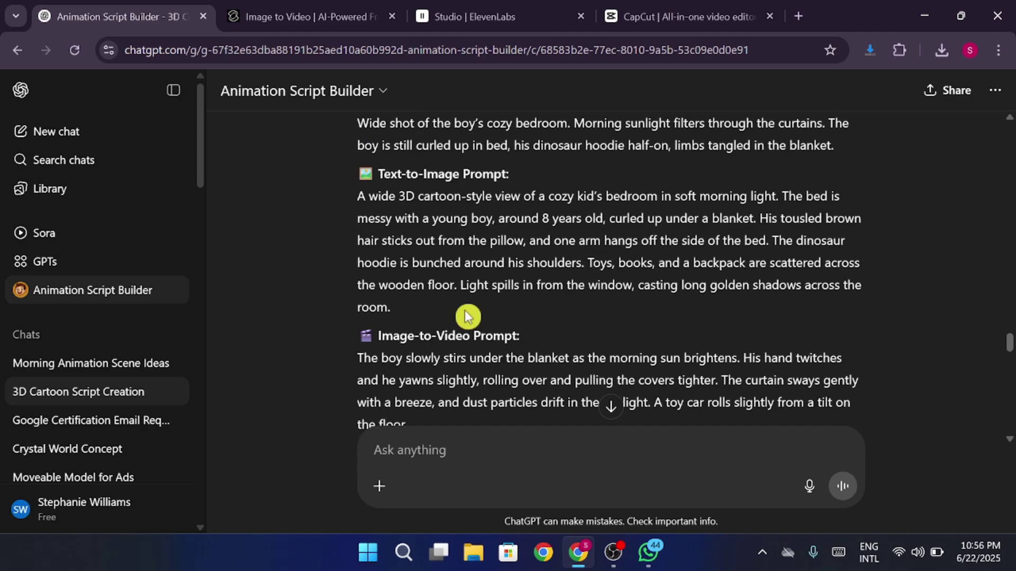
pyautogui.scroll(-1, 468, 316)
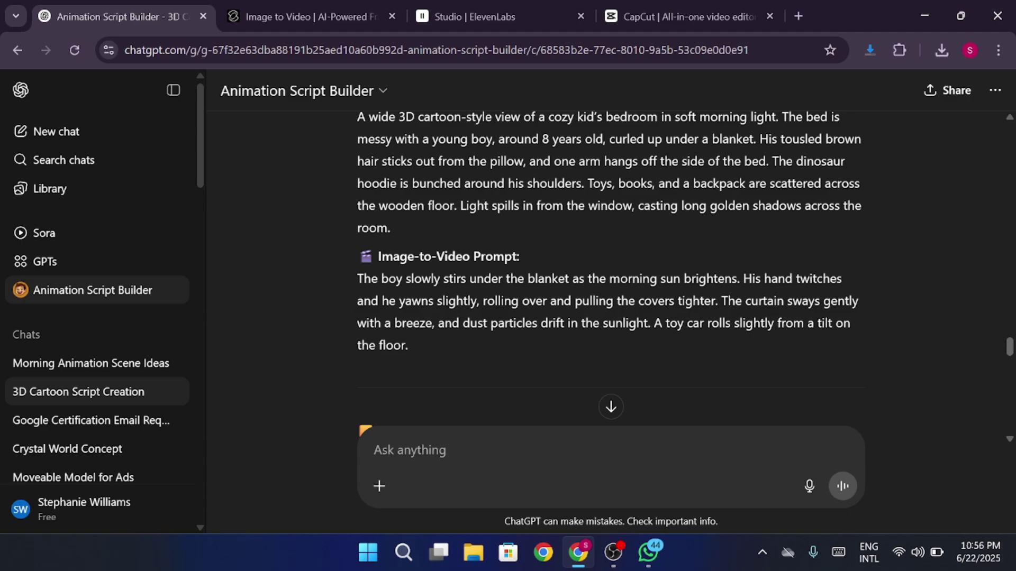
pyautogui.moveTo(357, 279); pyautogui.dragTo(848, 345)
pyautogui.rightClick(658, 299)
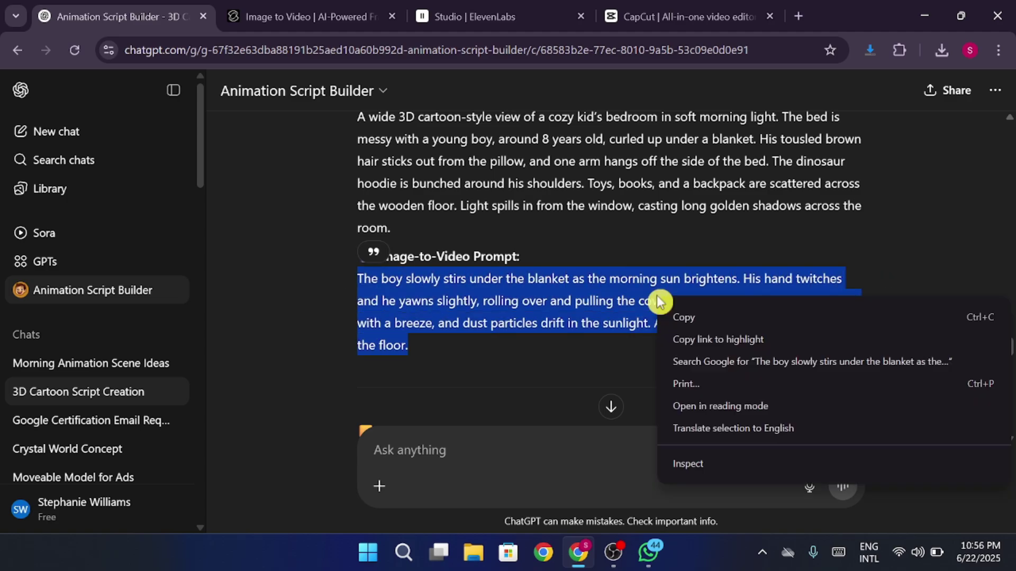
pyautogui.click(704, 328)
# Return to Kling AI and paste the copied Shot 1 Image-to-Video Prompt as the video prompt.
pyautogui.click(310, 16)
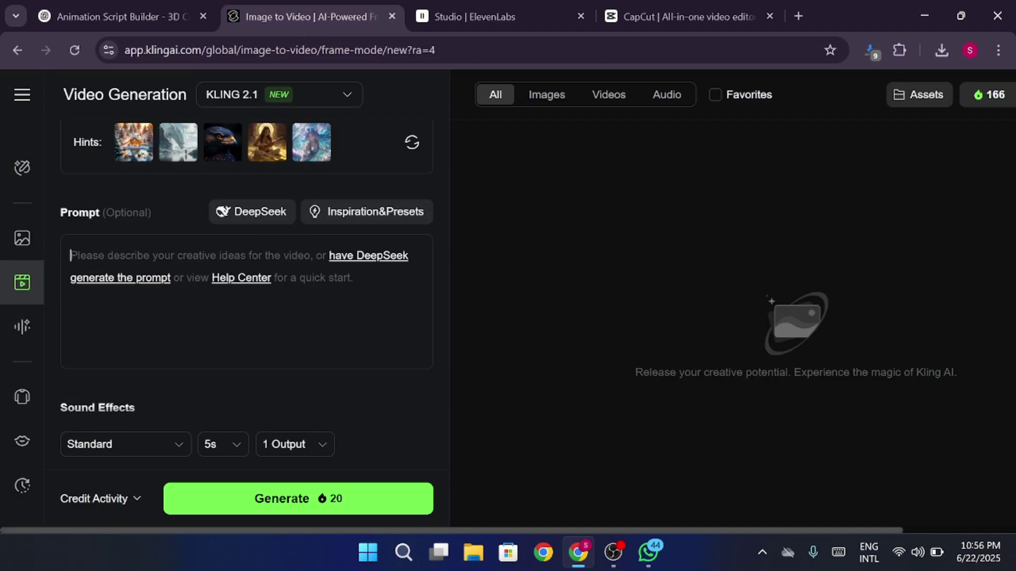
pyautogui.rightClick(101, 256)
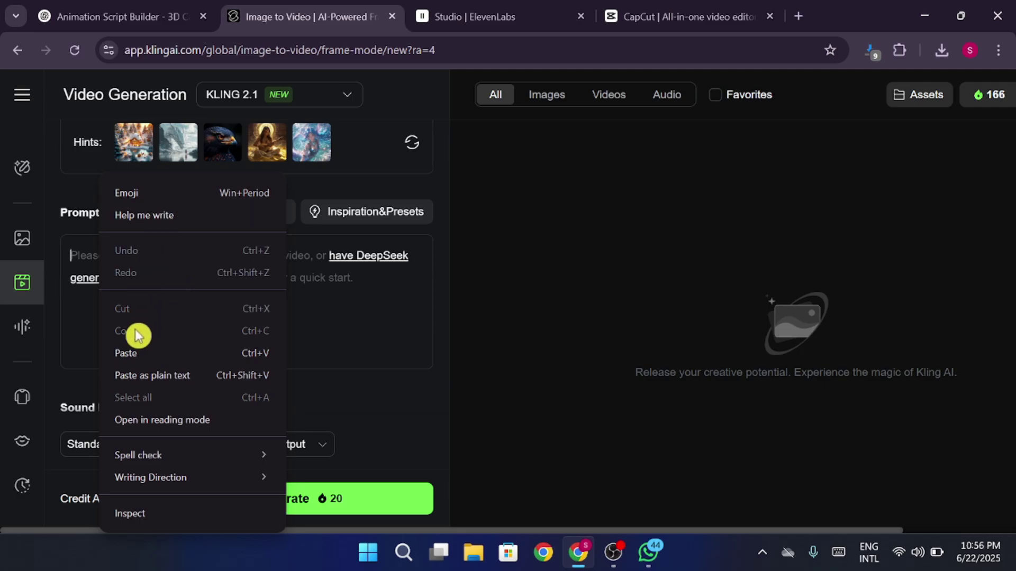
pyautogui.click(152, 359)
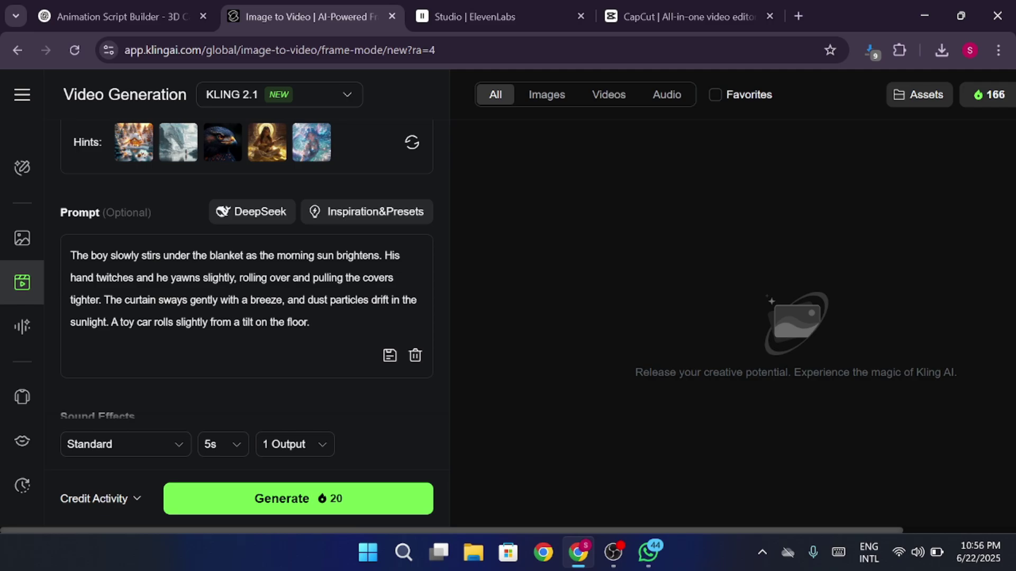
# Check the available duration and quality mode options for the video without changing them.
pyautogui.scroll(-1, 231, 327)
pyautogui.click(239, 451)
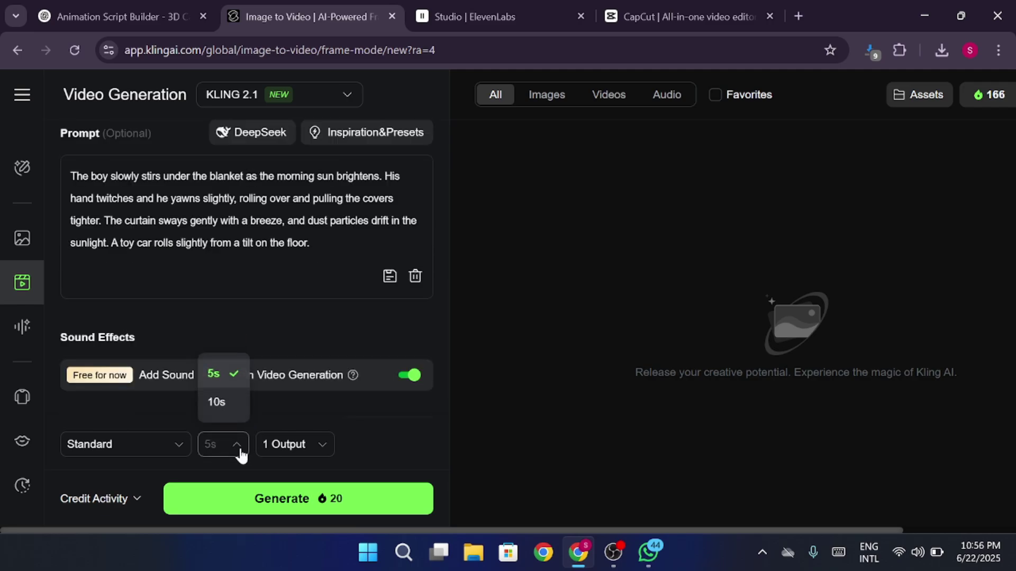
pyautogui.click(239, 451)
pyautogui.click(168, 439)
pyautogui.click(169, 439)
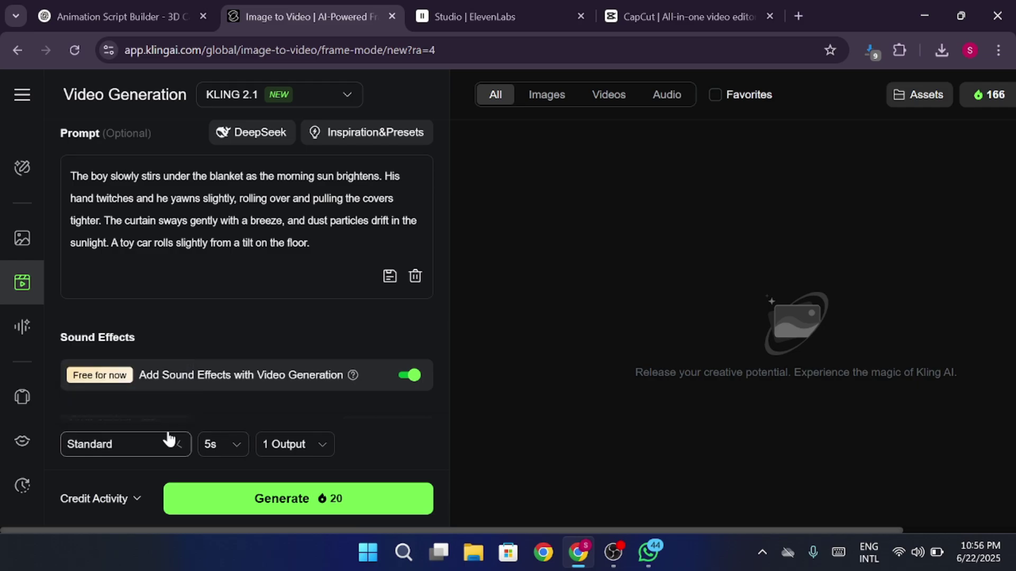
# Look at the Elements mode, return to Frames mode, and review the start image and prompt.
pyautogui.scroll(3, 388, 294)
pyautogui.moveTo(389, 300)
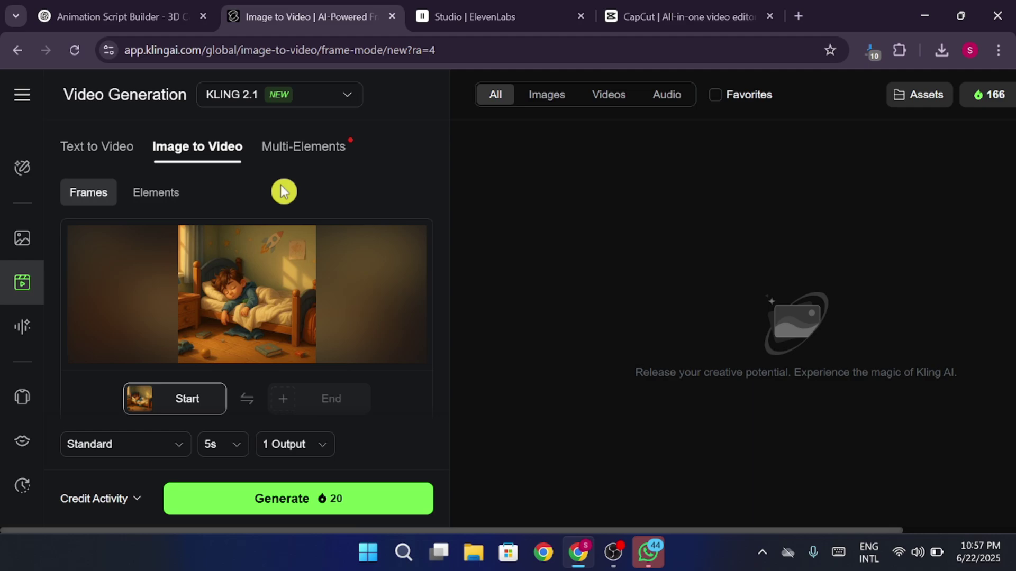
pyautogui.click(158, 208)
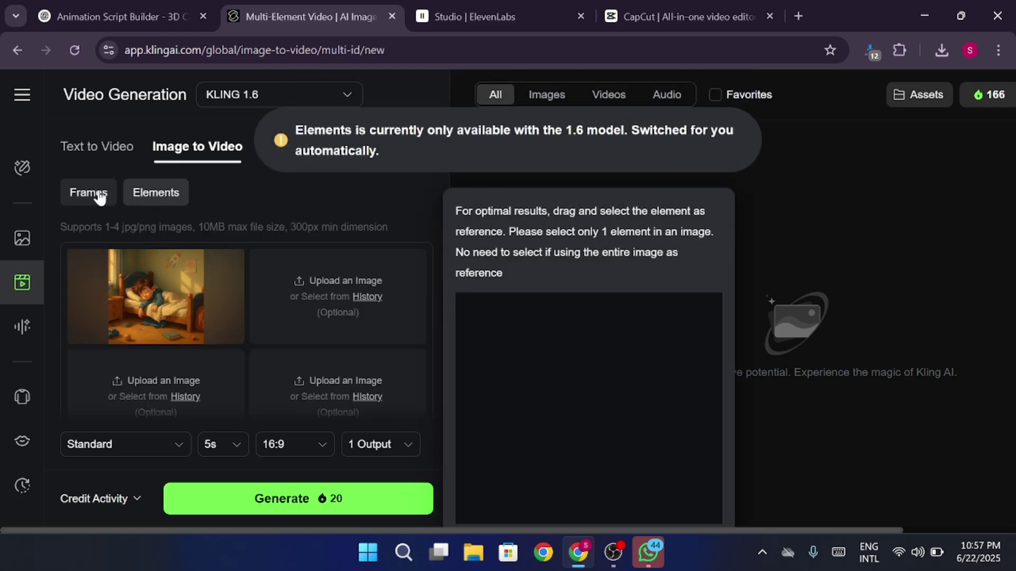
pyautogui.click(99, 197)
pyautogui.scroll(-3, 317, 336)
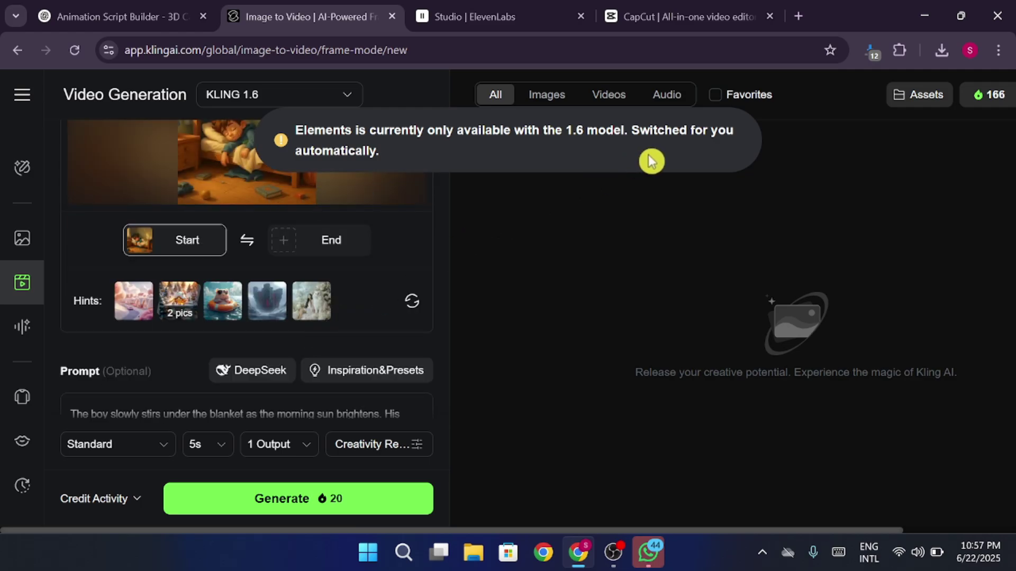
pyautogui.scroll(-4, 265, 356)
pyautogui.scroll(1, 266, 355)
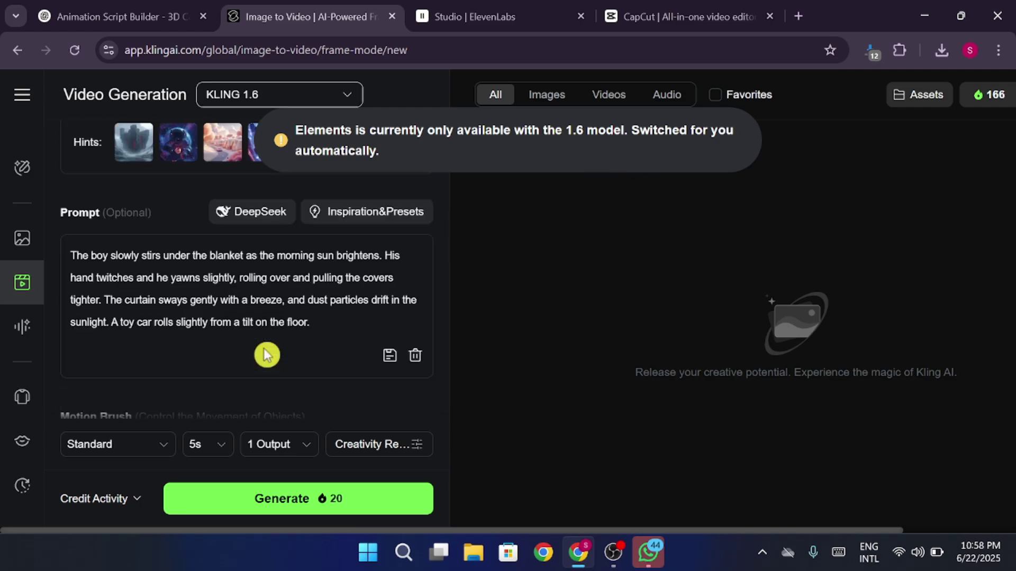
# Switch the video model to KLING 2.0 Master and check the start image and frame options under it.
pyautogui.scroll(-3, 266, 355)
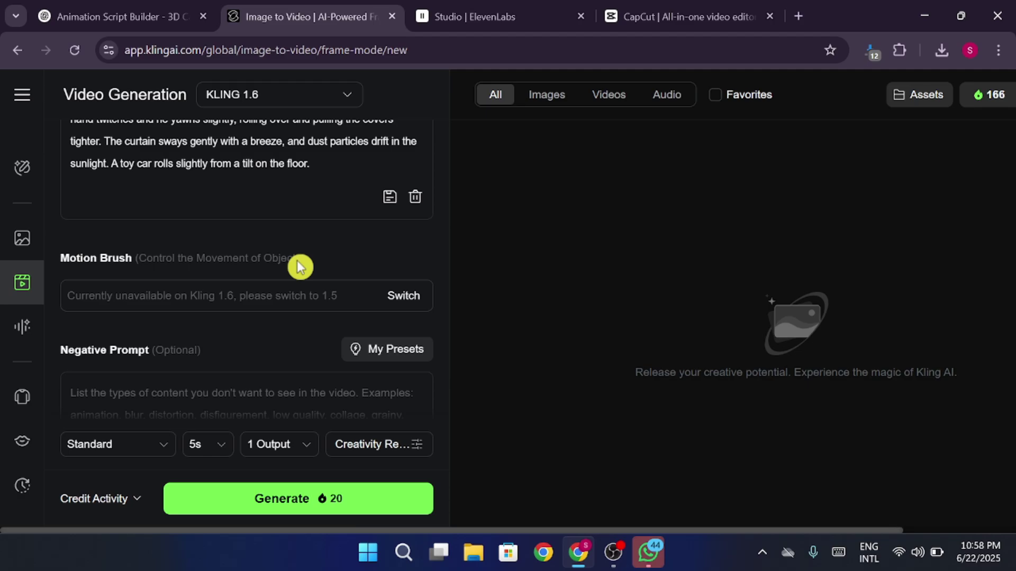
pyautogui.scroll(2, 297, 266)
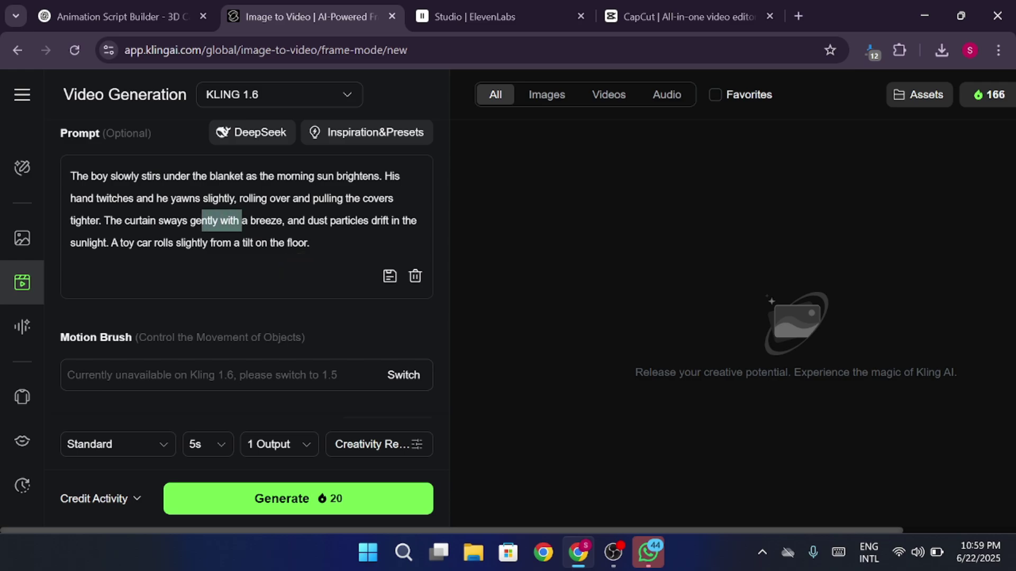
pyautogui.click(240, 243)
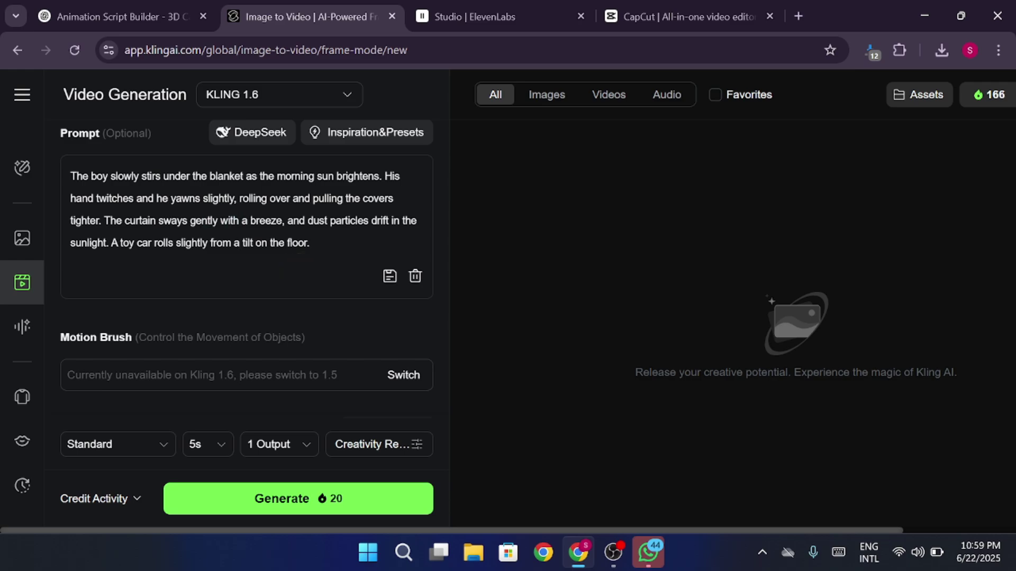
pyautogui.click(171, 220)
pyautogui.click(267, 86)
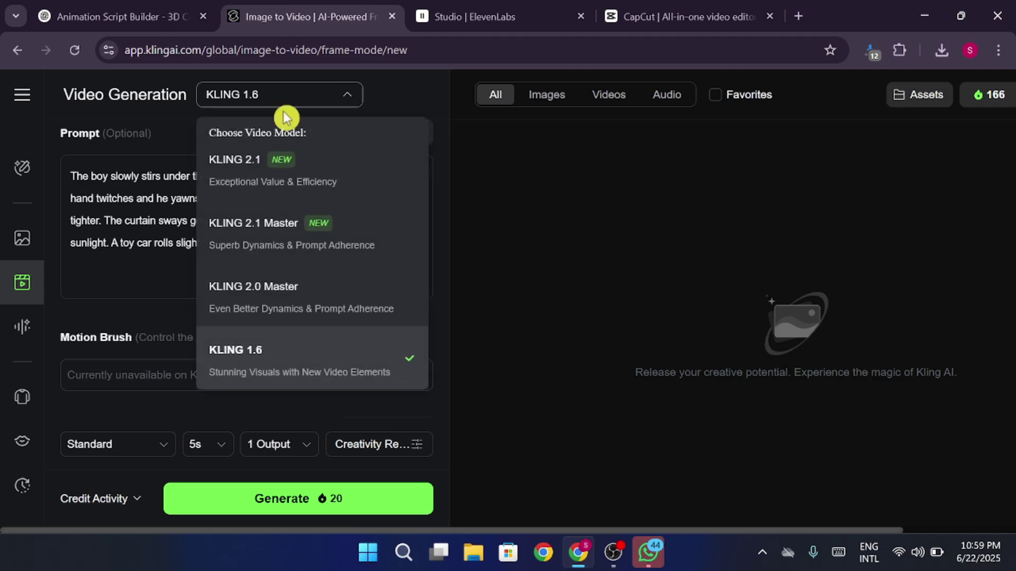
pyautogui.click(320, 290)
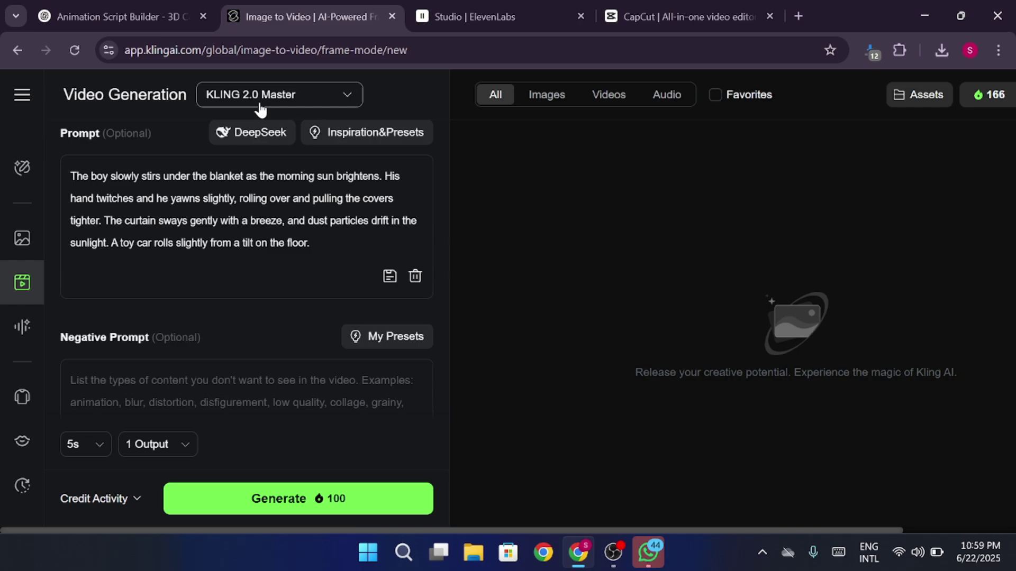
pyautogui.scroll(7, 315, 231)
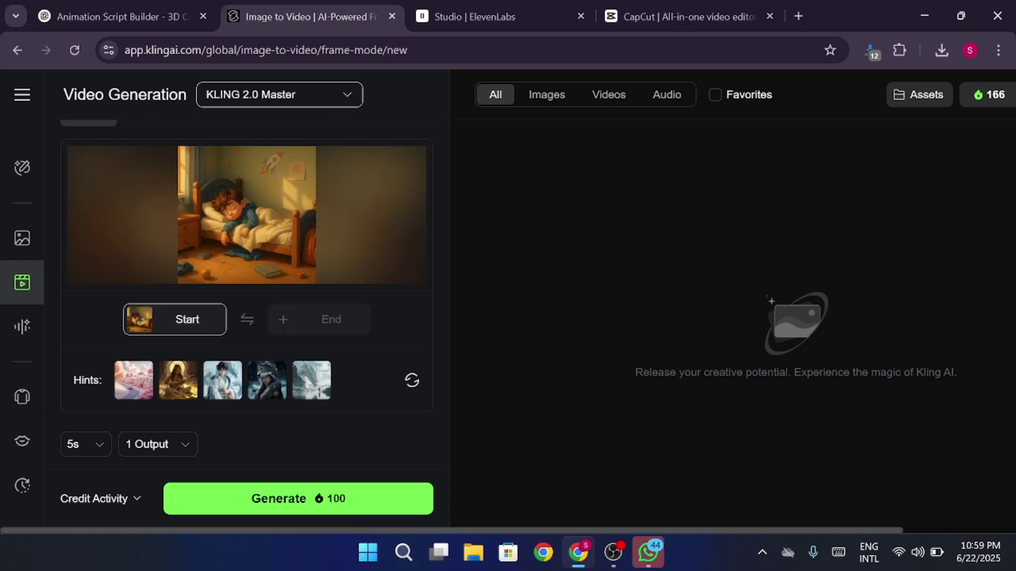
pyautogui.scroll(-3, 316, 231)
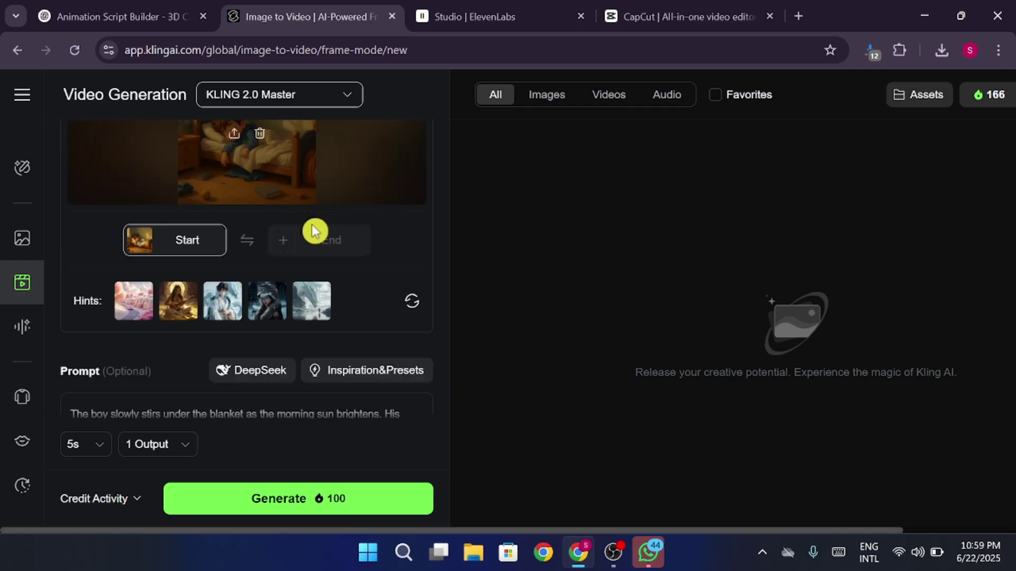
pyautogui.scroll(3, 313, 232)
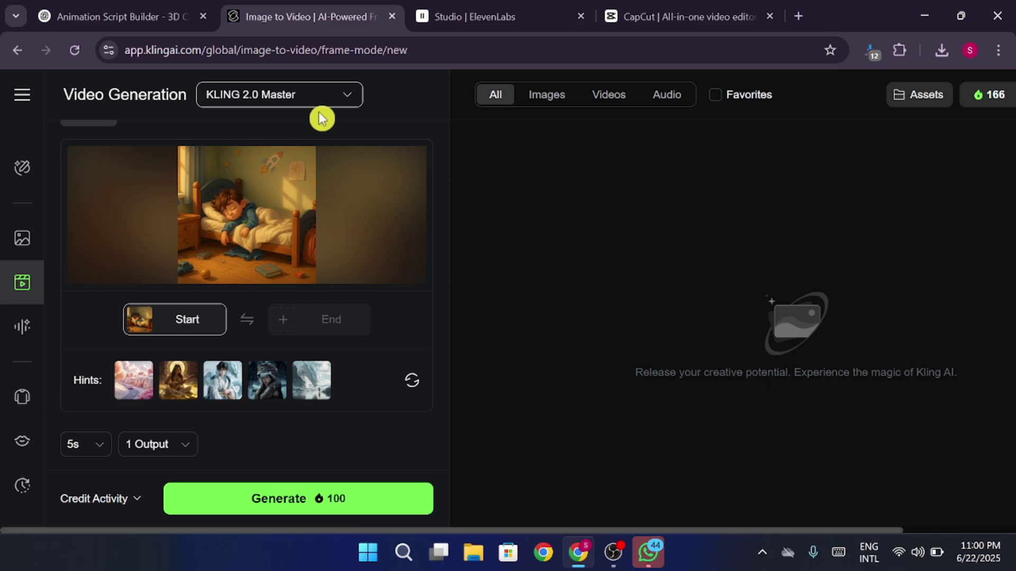
# Look through the available video models and set the model back to KLING 1.6.
pyautogui.click(319, 95)
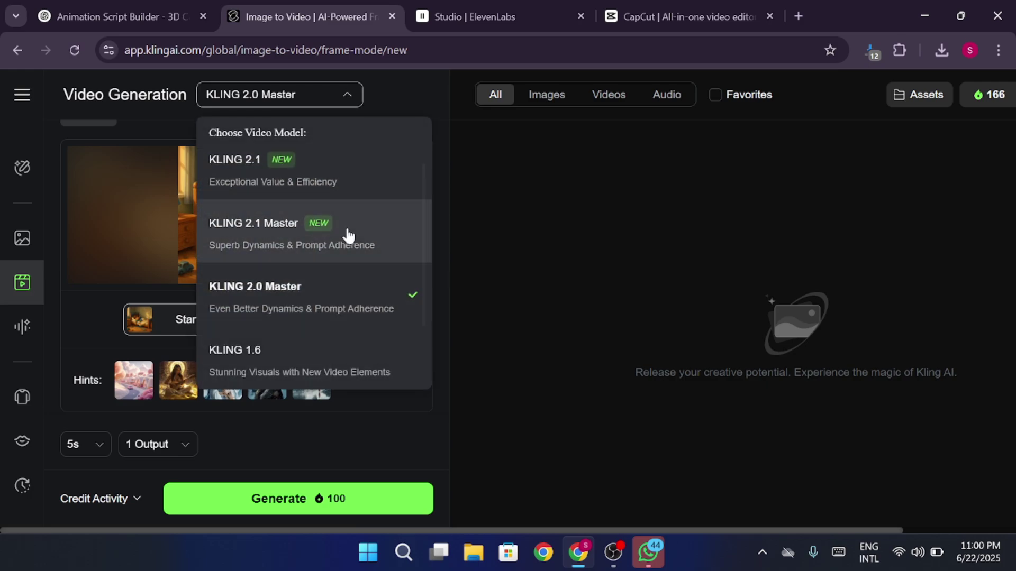
pyautogui.scroll(-2, 351, 231)
pyautogui.scroll(-1, 343, 210)
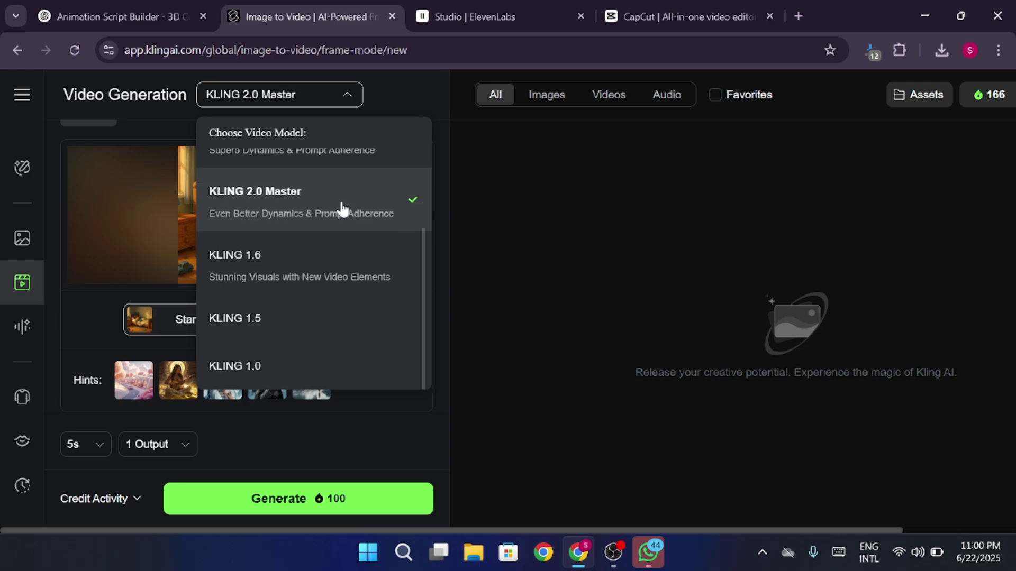
pyautogui.scroll(3, 342, 209)
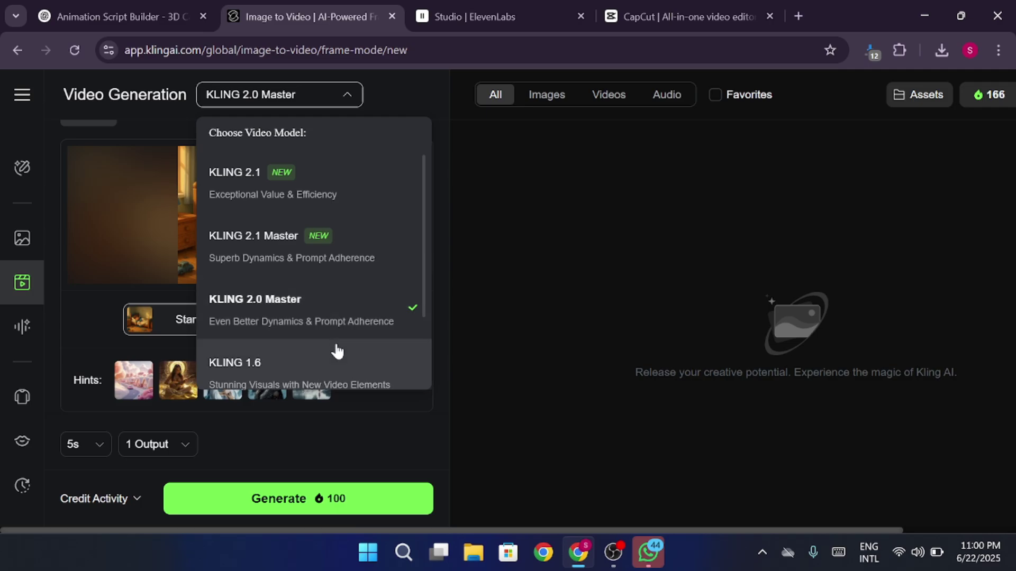
pyautogui.click(333, 356)
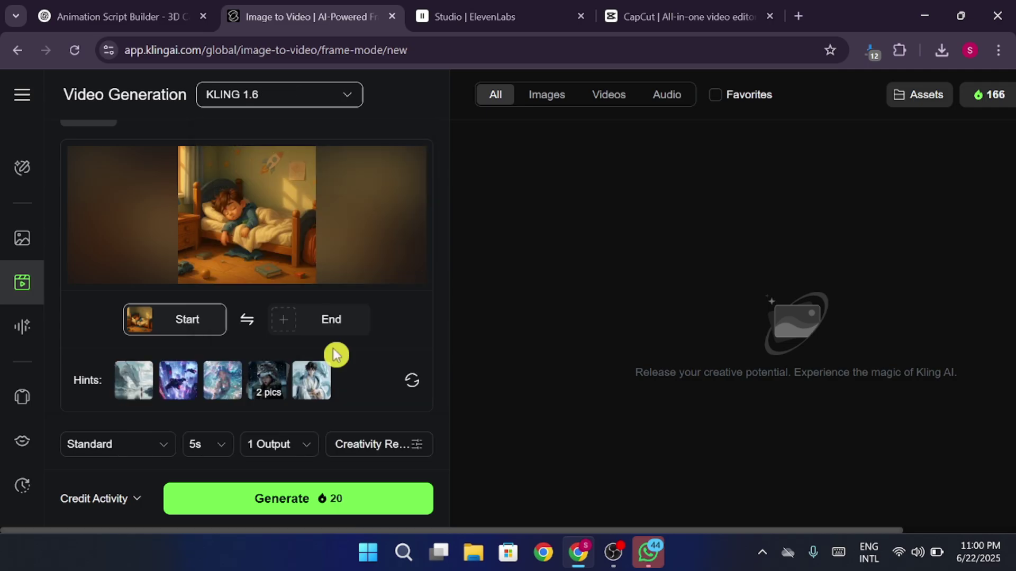
pyautogui.scroll(-2, 334, 355)
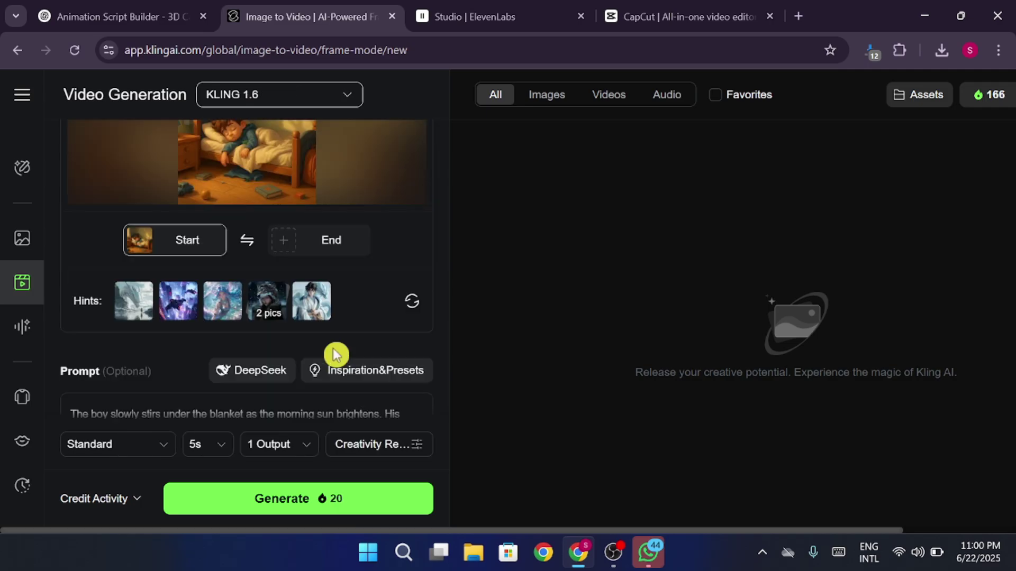
# Check the creativity-relevance setting, the video model list and the start frame, keeping KLING 1.6 selected.
pyautogui.click(417, 445)
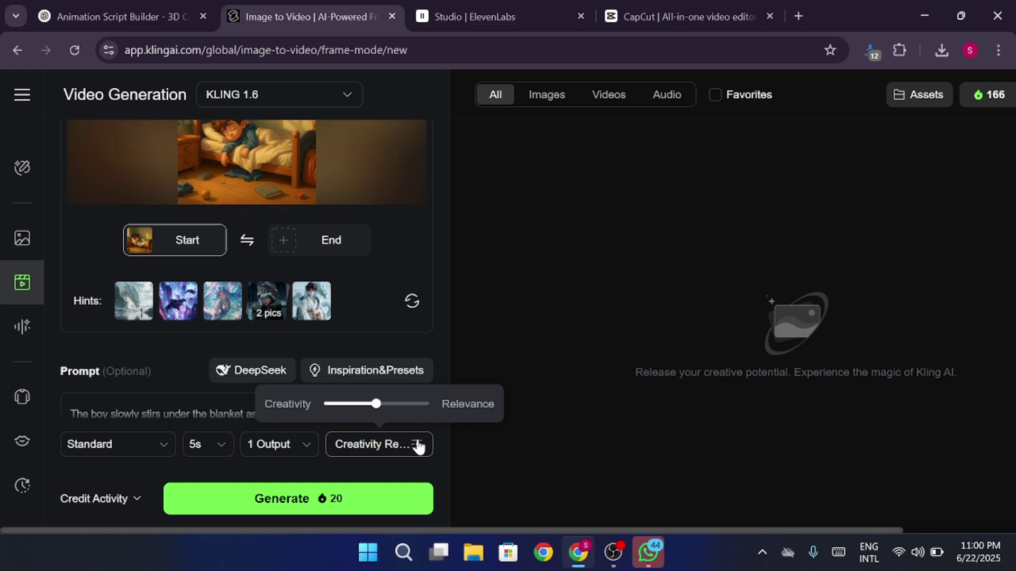
pyautogui.click(418, 446)
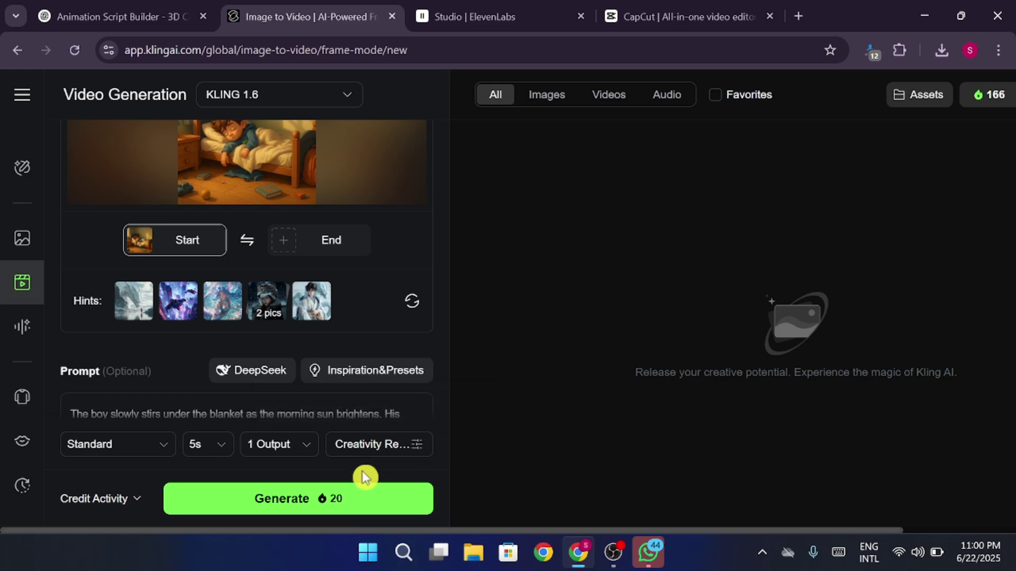
pyautogui.click(348, 487)
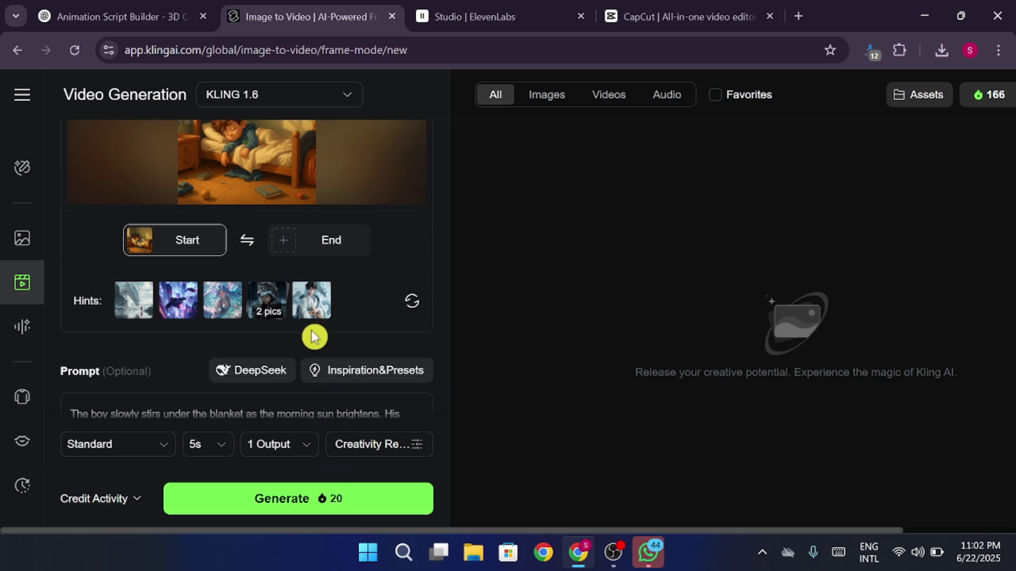
pyautogui.click(338, 101)
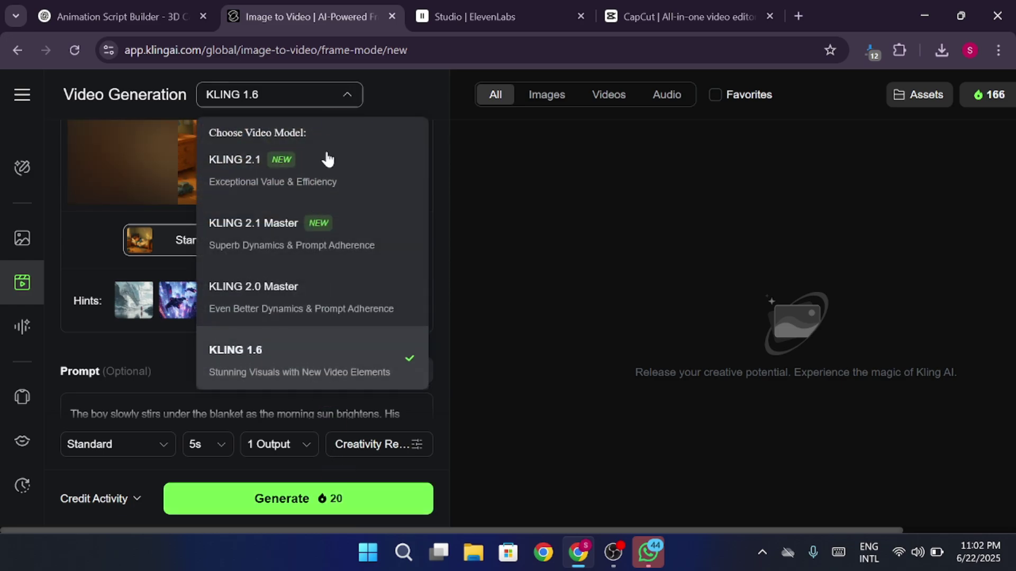
pyautogui.click(289, 370)
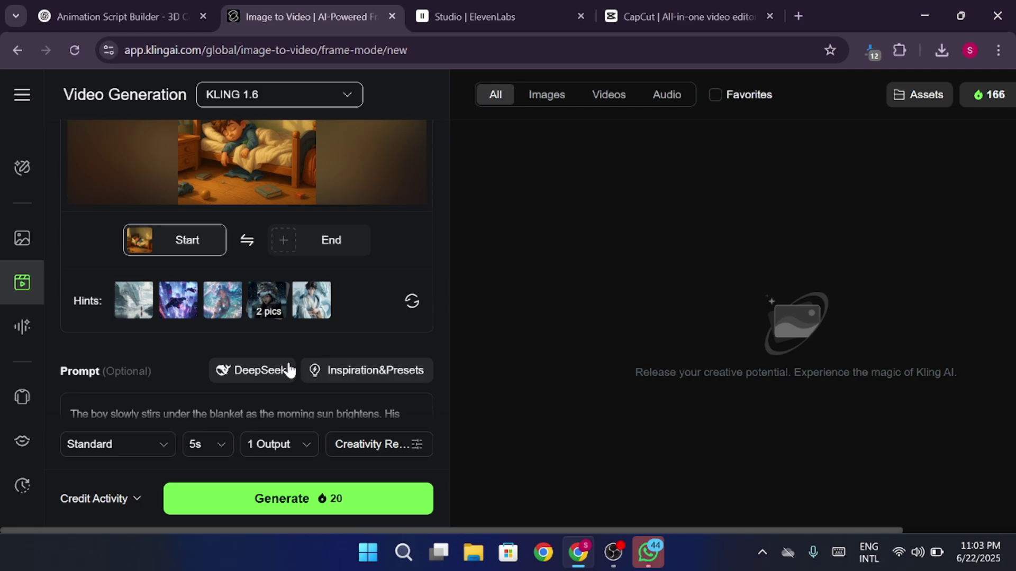
pyautogui.scroll(-3, 290, 369)
pyautogui.scroll(4, 289, 370)
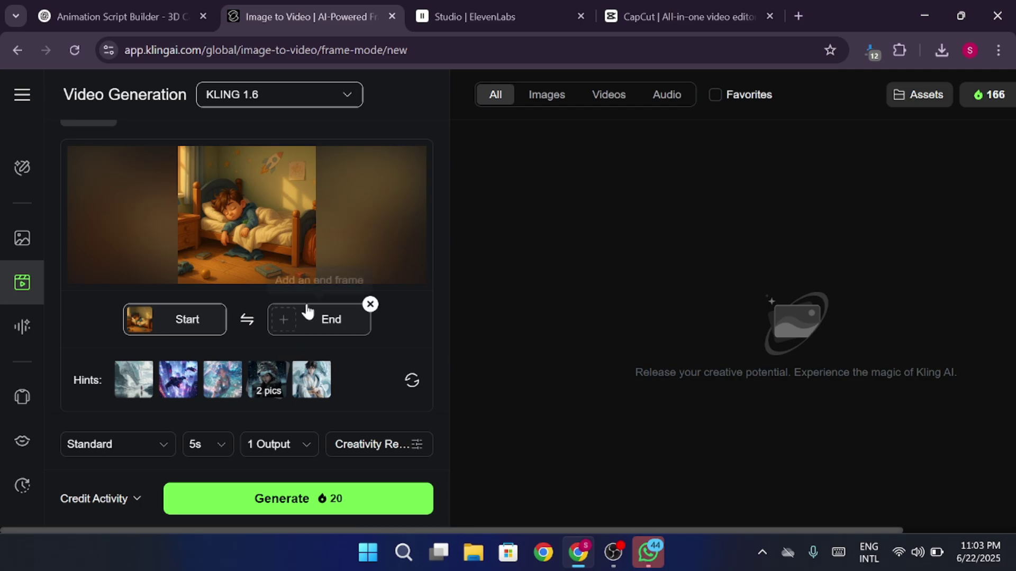
# In the ChatGPT script chat, copy Mom's Shot 2 dialogue line "Time to wake up, sweetie!" without the quotation marks.
pyautogui.click(129, 19)
pyautogui.scroll(3, 608, 264)
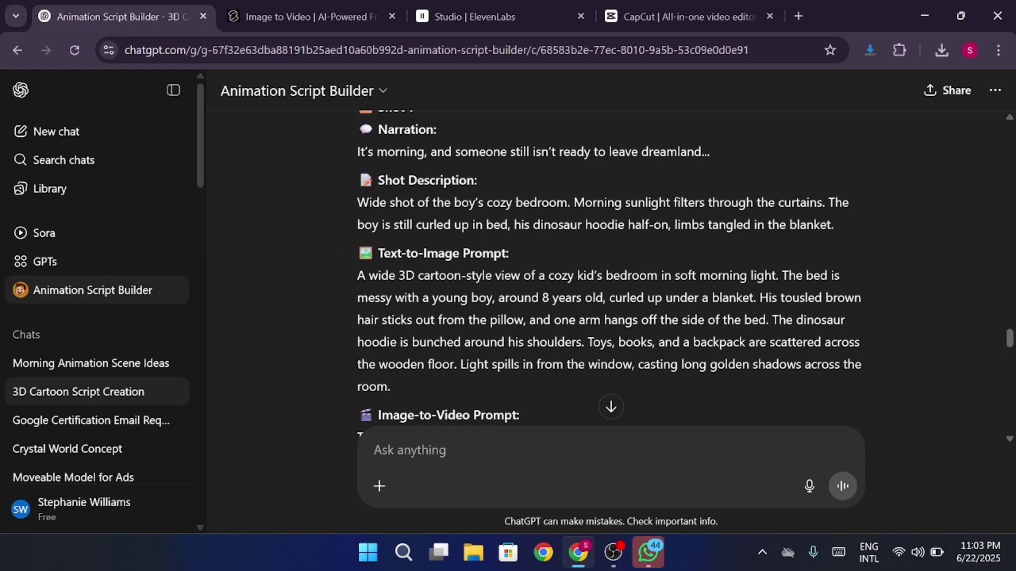
pyautogui.scroll(-5, 638, 214)
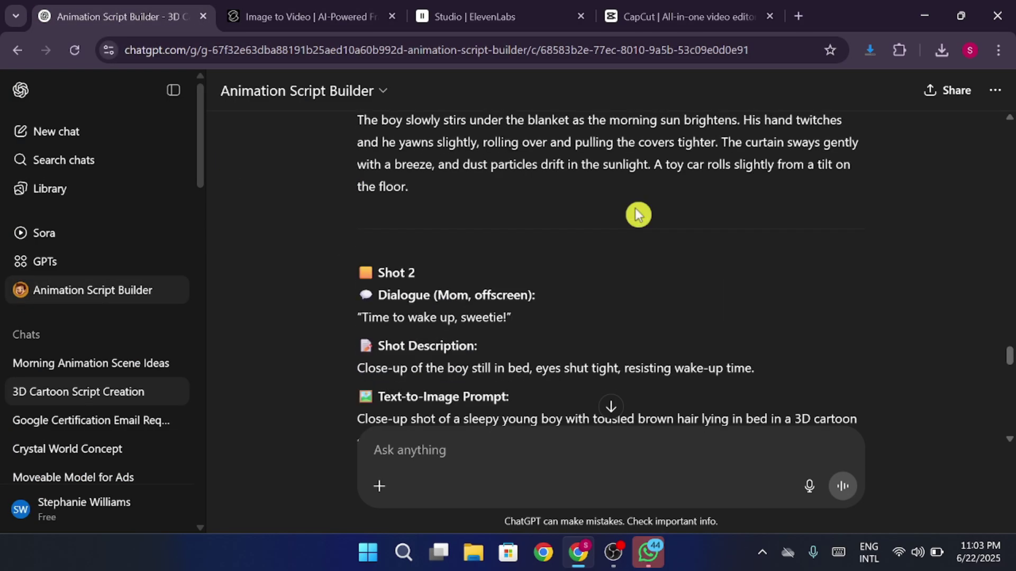
pyautogui.scroll(-1, 637, 214)
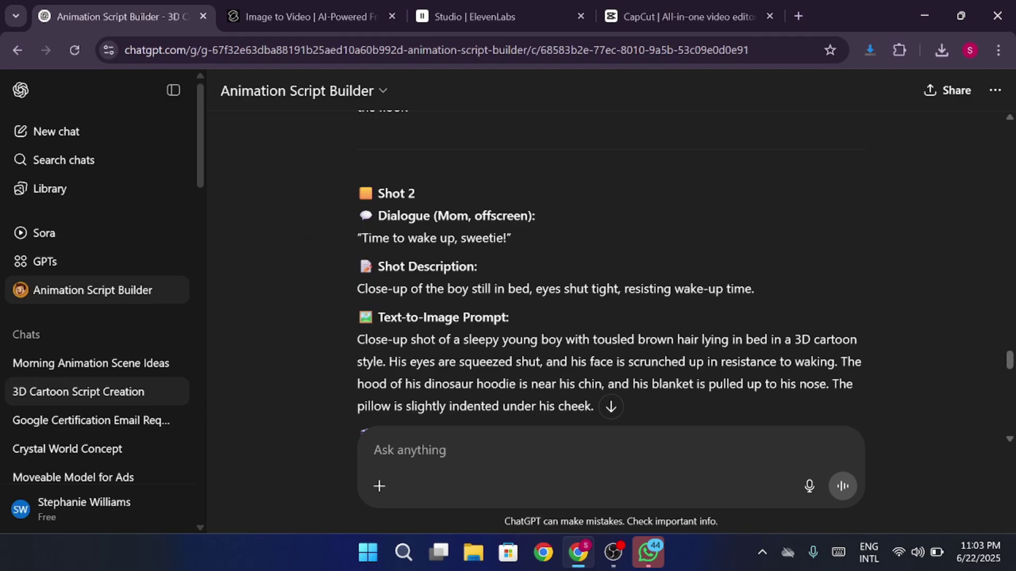
pyautogui.moveTo(361, 238); pyautogui.dragTo(509, 253)
pyautogui.hotkey('ctrl', 'c')
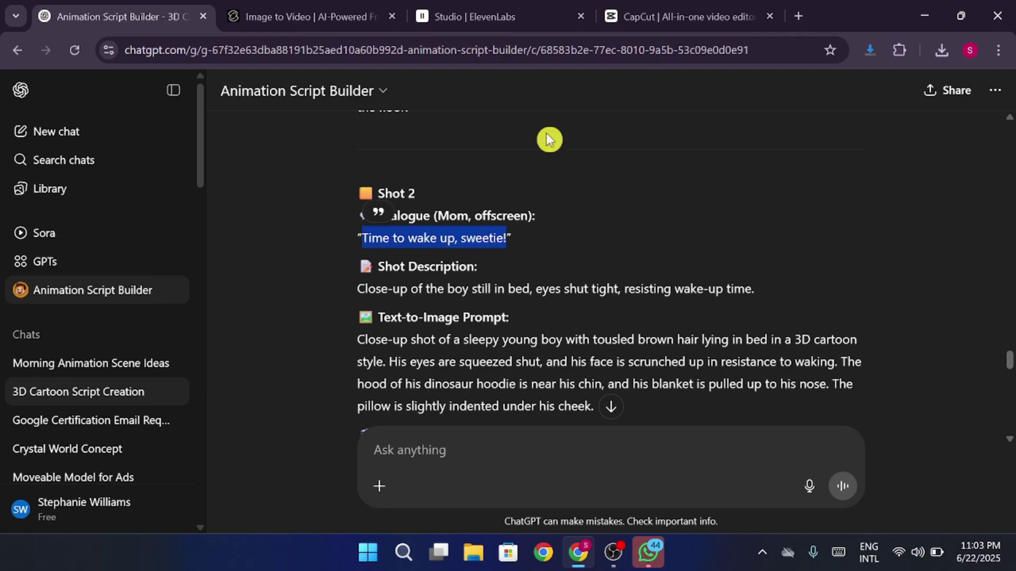
# In ElevenLabs Studio, paste Mom's copied line into an empty untitled project and play it in the River voice.
pyautogui.click(509, 8)
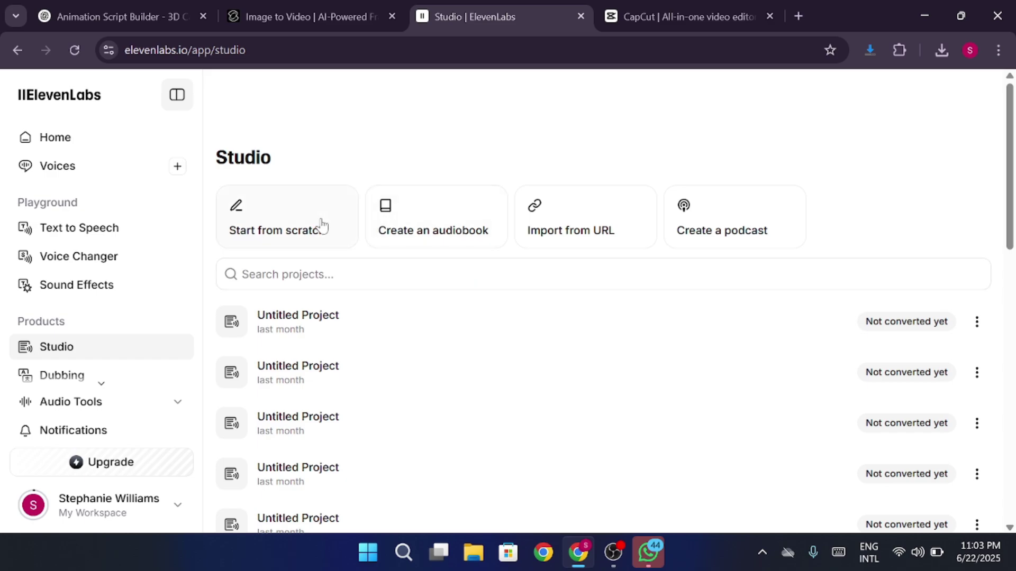
pyautogui.click(345, 337)
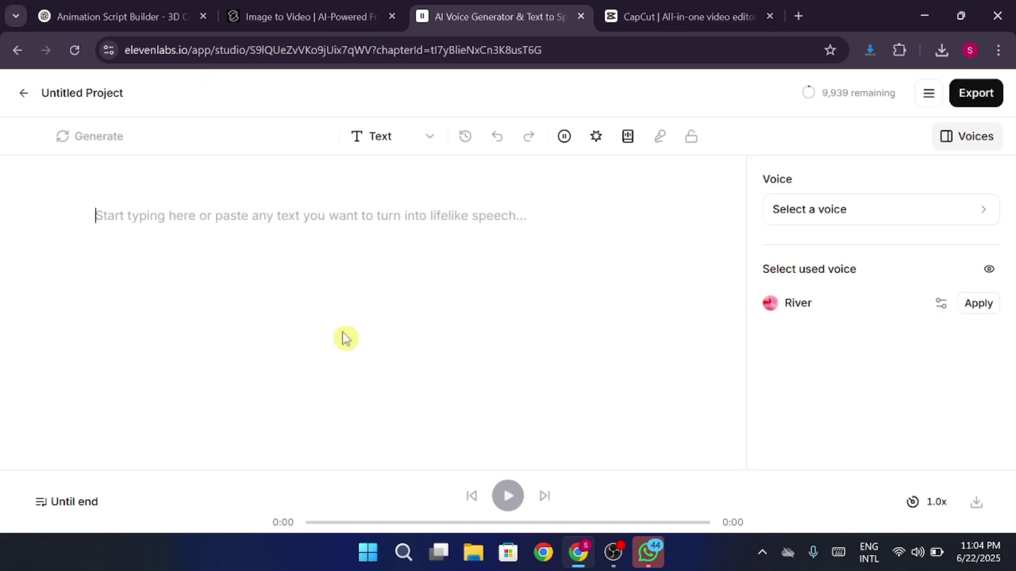
pyautogui.hotkey('ctrl', 'v')
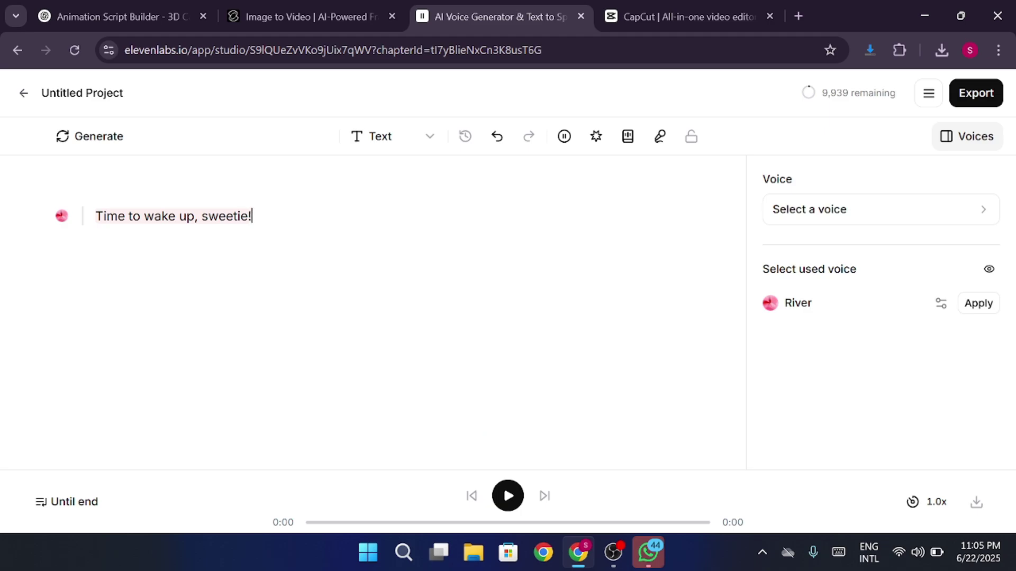
pyautogui.click(507, 496)
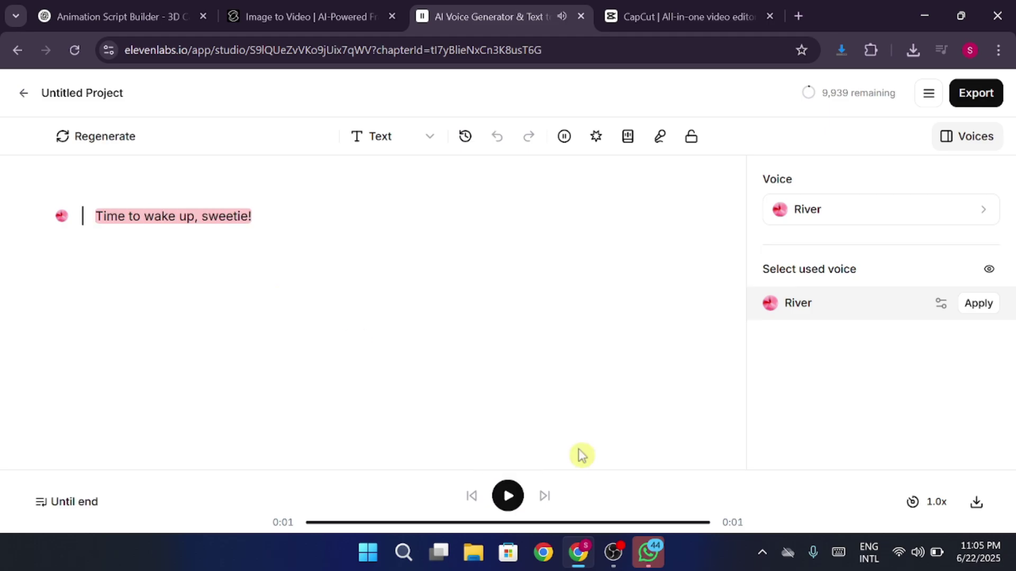
pyautogui.click(508, 498)
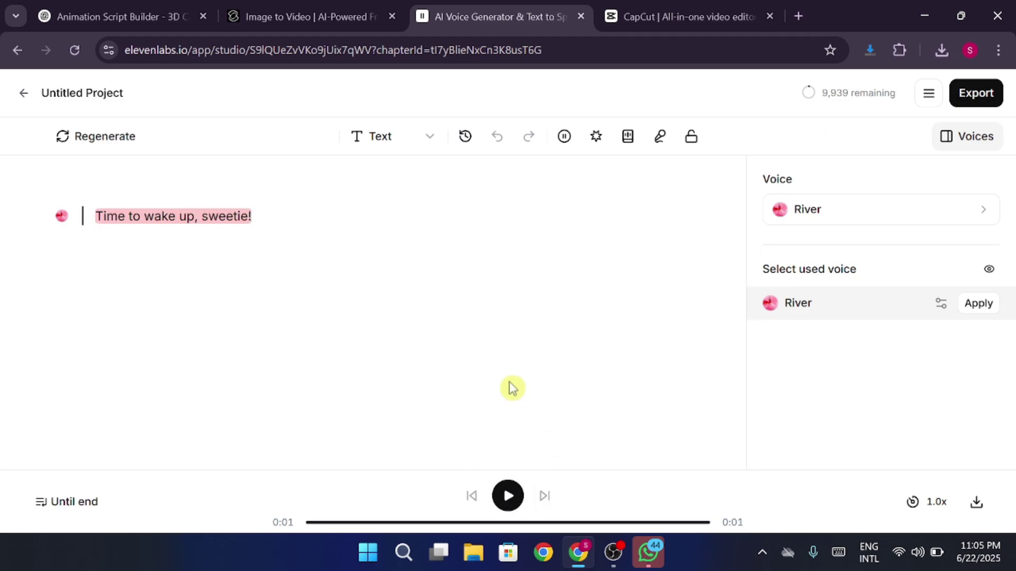
# Export the voiced line from the ElevenLabs project and download the audio file.
pyautogui.click(976, 92)
pyautogui.click(900, 312)
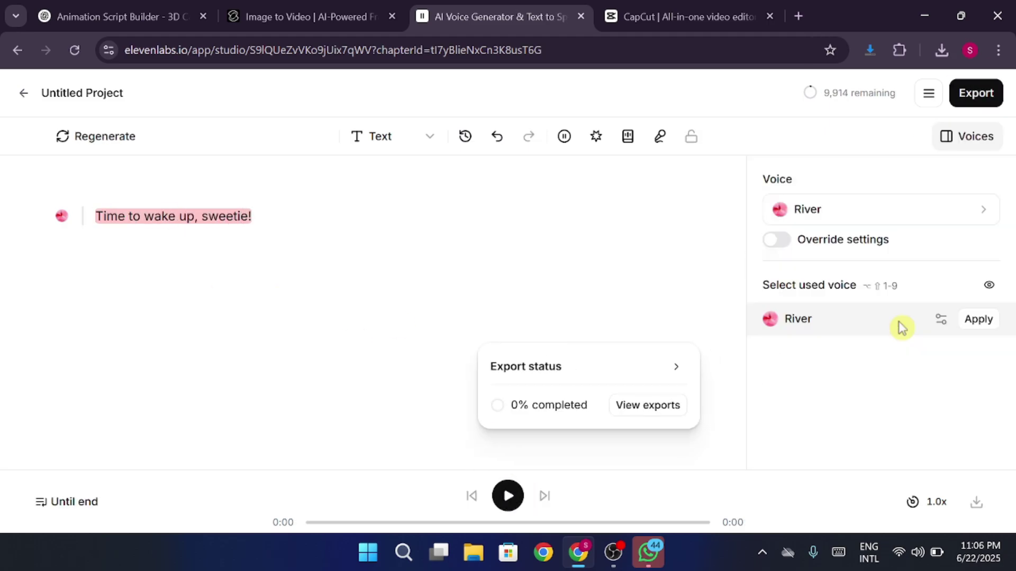
pyautogui.click(672, 407)
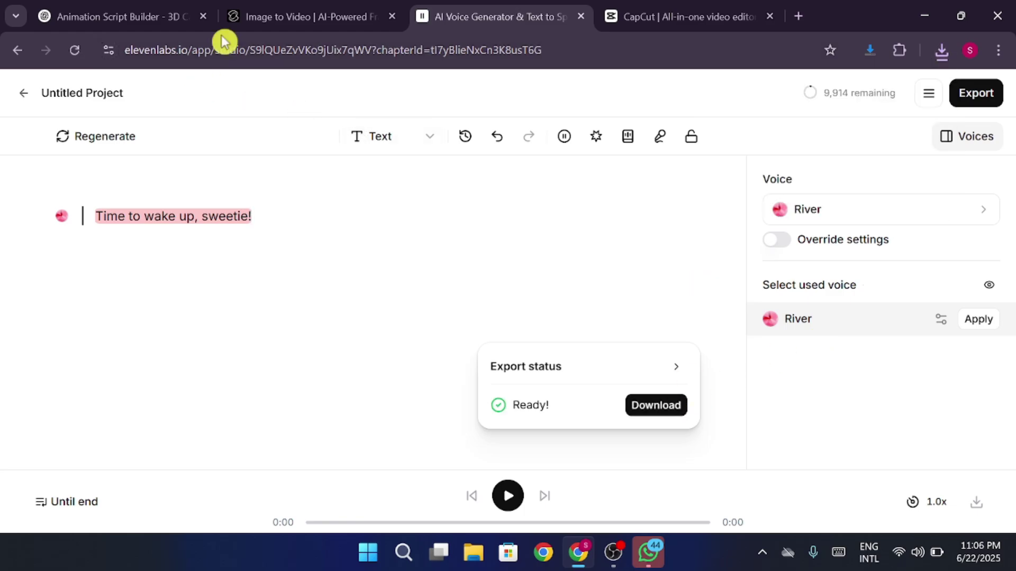
# Switch to Kling AI, open Lip Sync and upload the cartoon clip of the mom standing at the bedroom door.
pyautogui.click(262, 18)
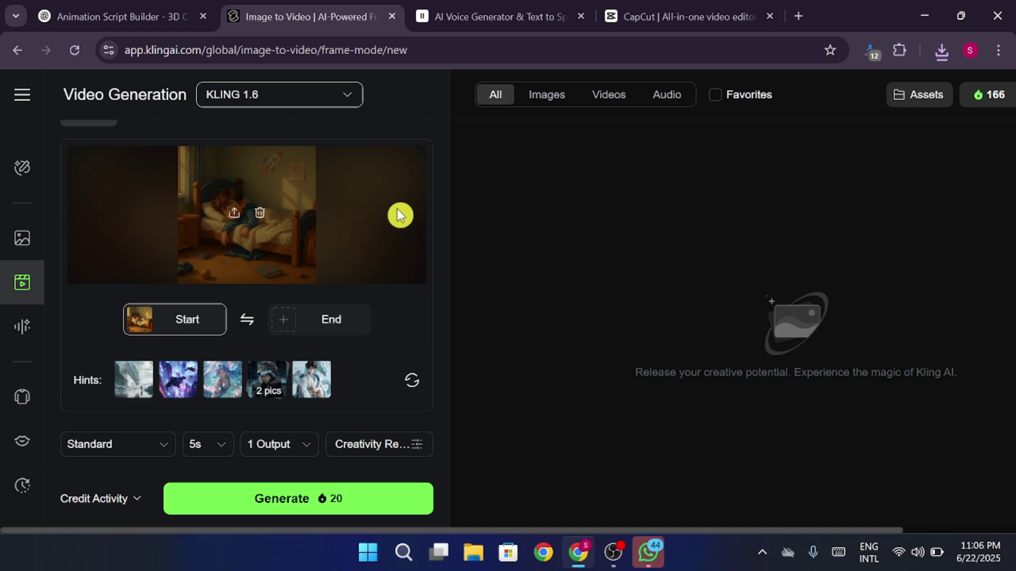
pyautogui.scroll(2, 398, 211)
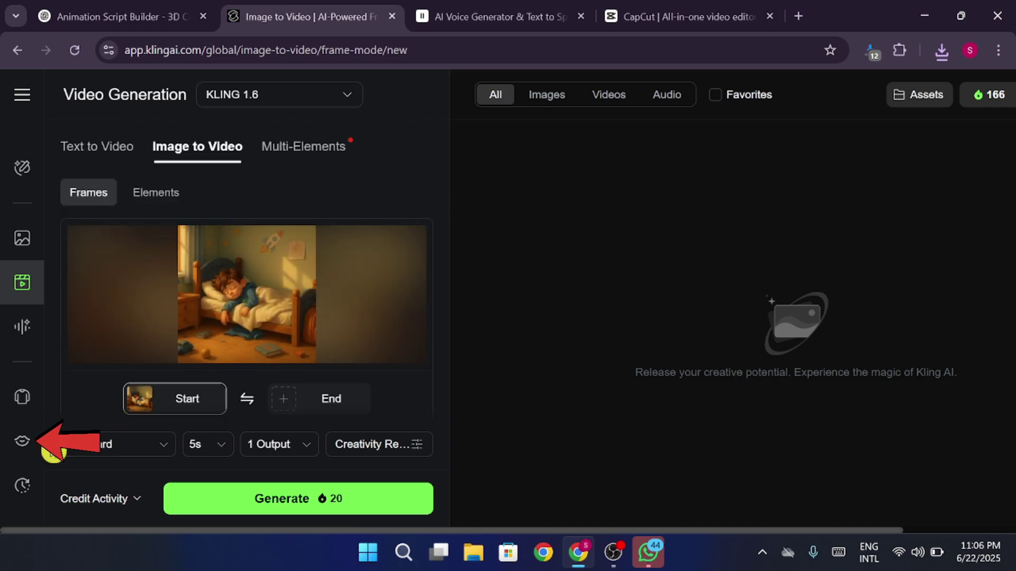
pyautogui.click(21, 442)
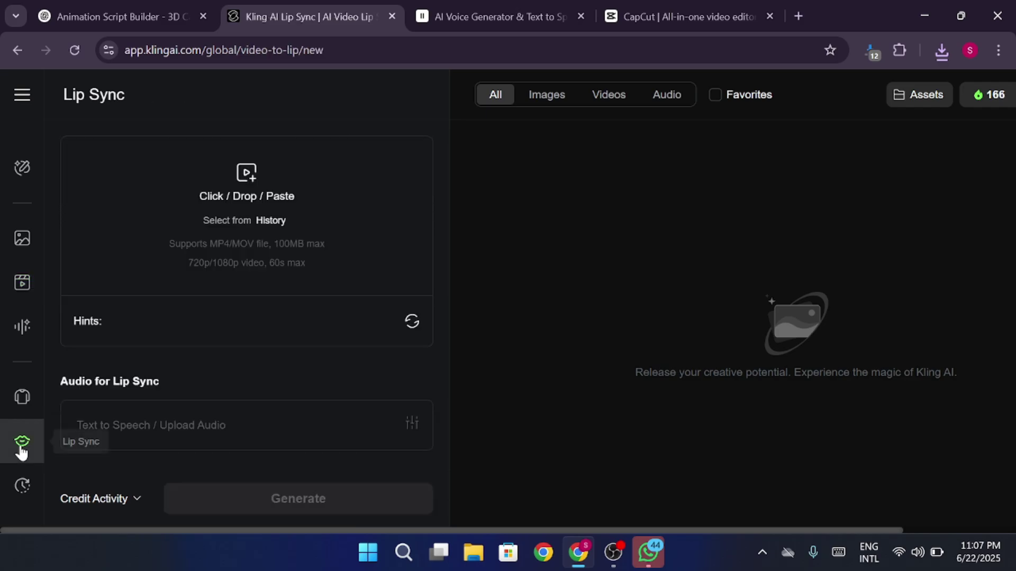
pyautogui.click(245, 171)
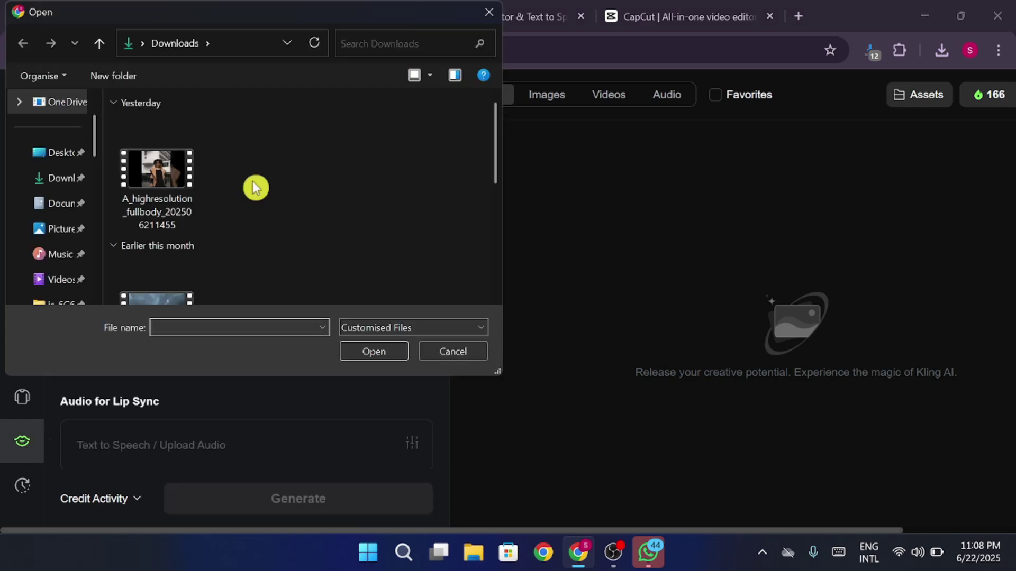
pyautogui.click(405, 328)
pyautogui.click(396, 356)
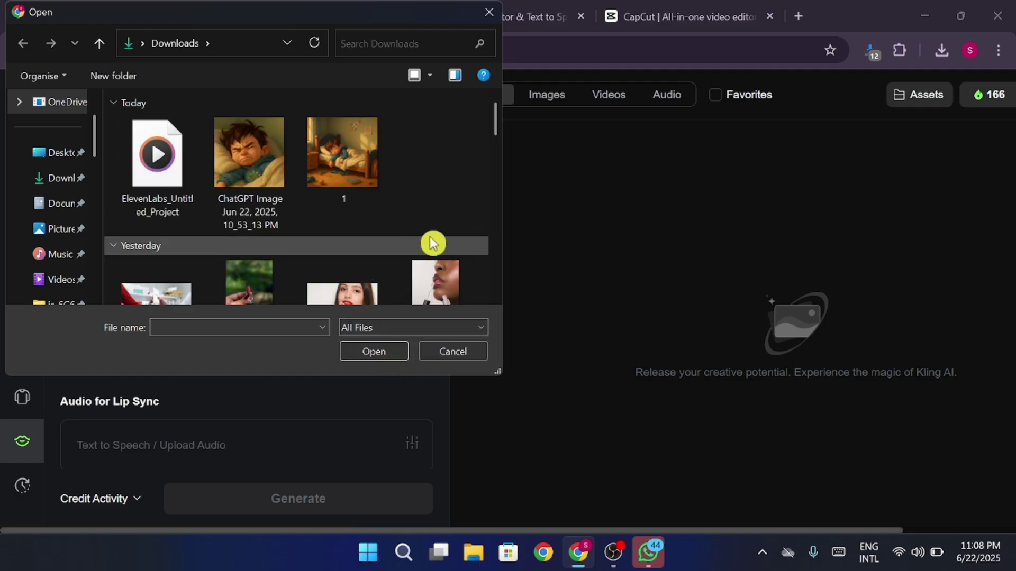
pyautogui.doubleClick(157, 154)
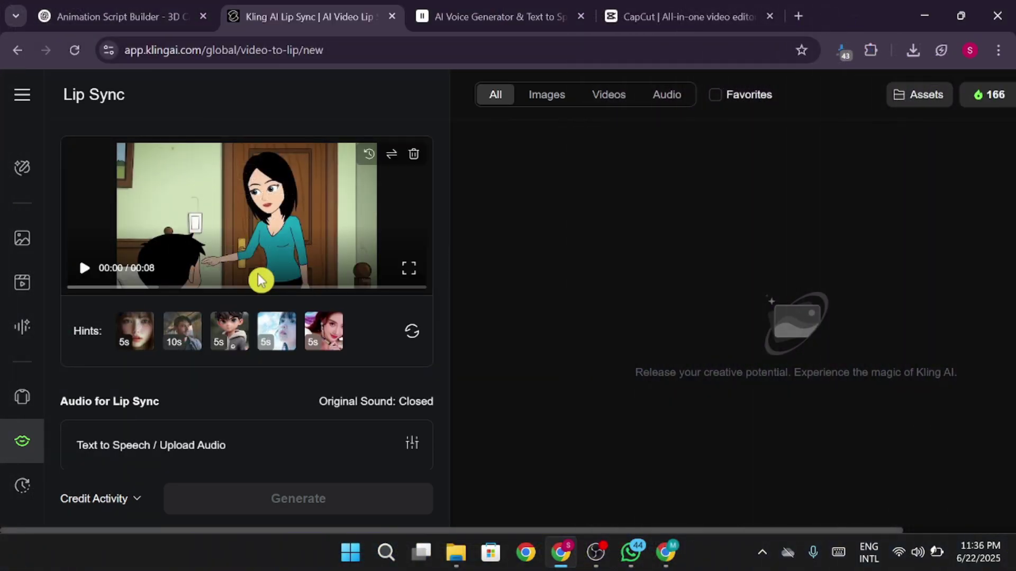
# Open the lip-sync speech editor for the mom clip, preview The Reader voice and play the start of the video.
pyautogui.click(271, 433)
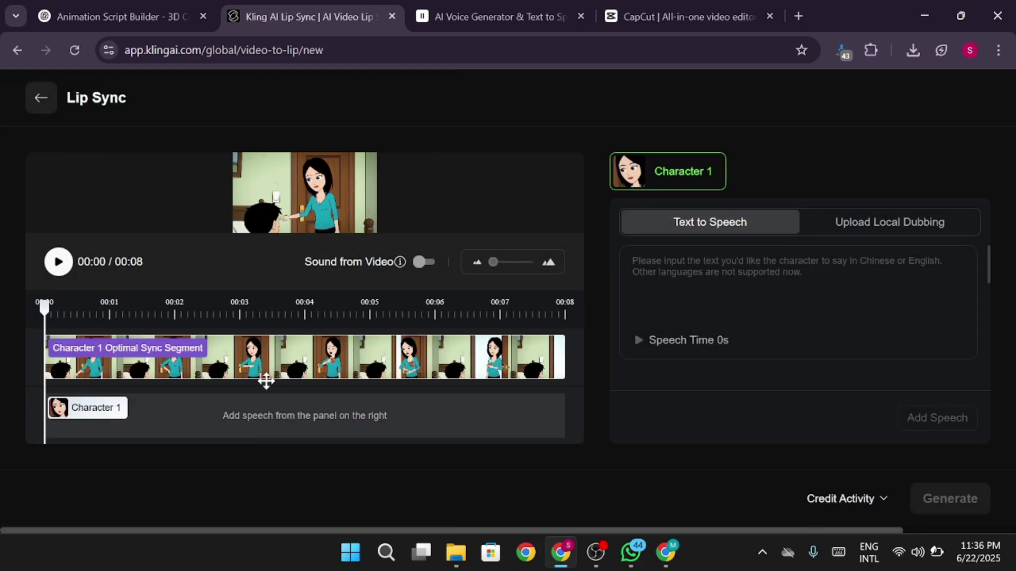
pyautogui.scroll(-3, 757, 317)
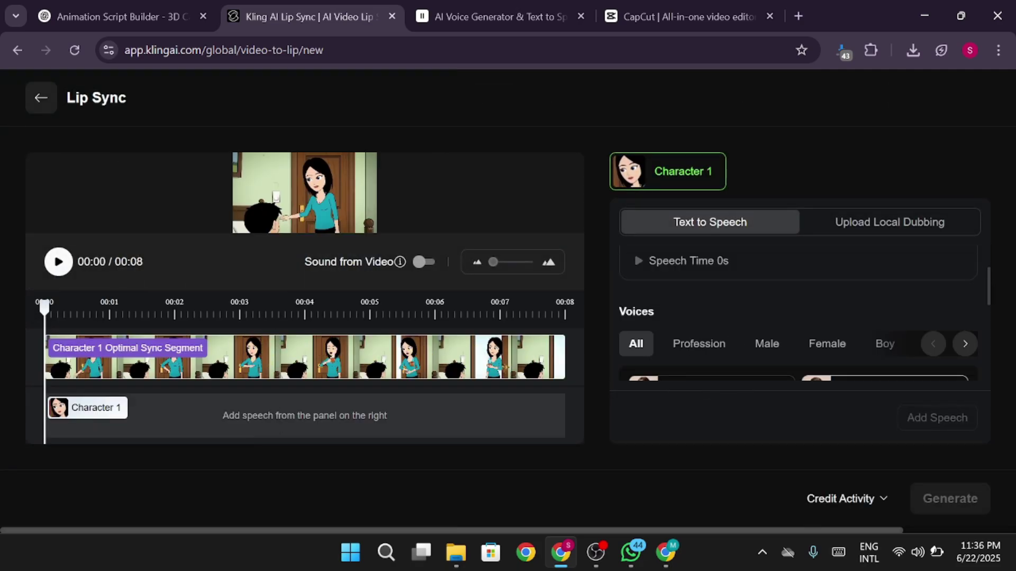
pyautogui.click(843, 320)
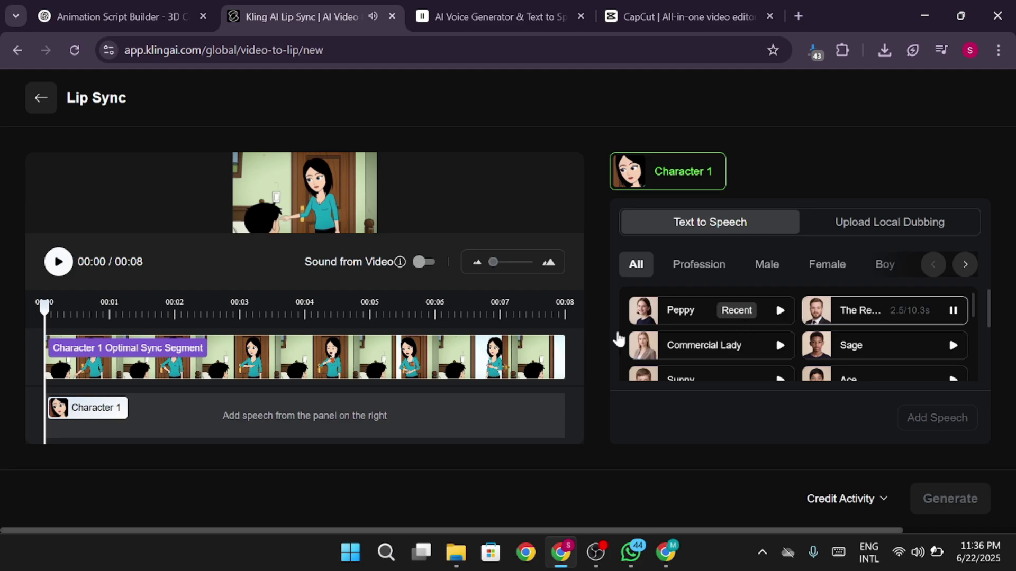
pyautogui.click(58, 261)
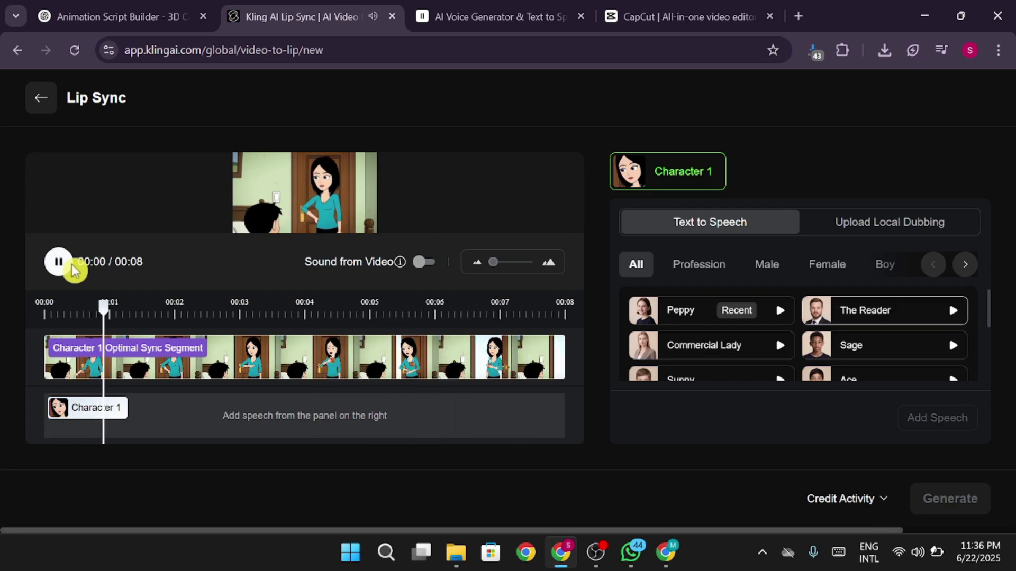
pyautogui.click(62, 265)
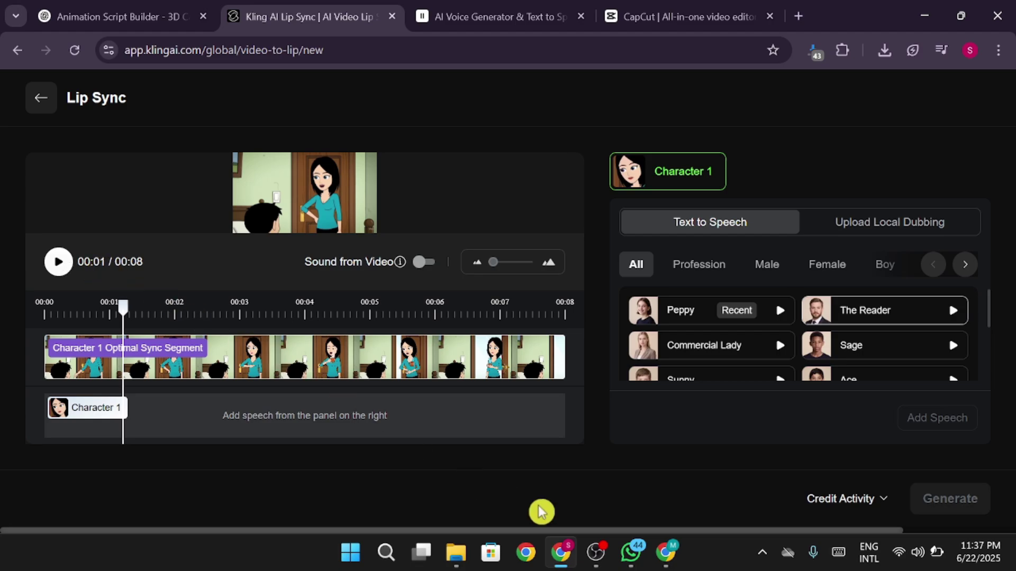
# Switch to Runway, start a video generation session and add the image of the boy sleeping in bed.
pyautogui.click(663, 554)
pyautogui.scroll(-2, 141, 233)
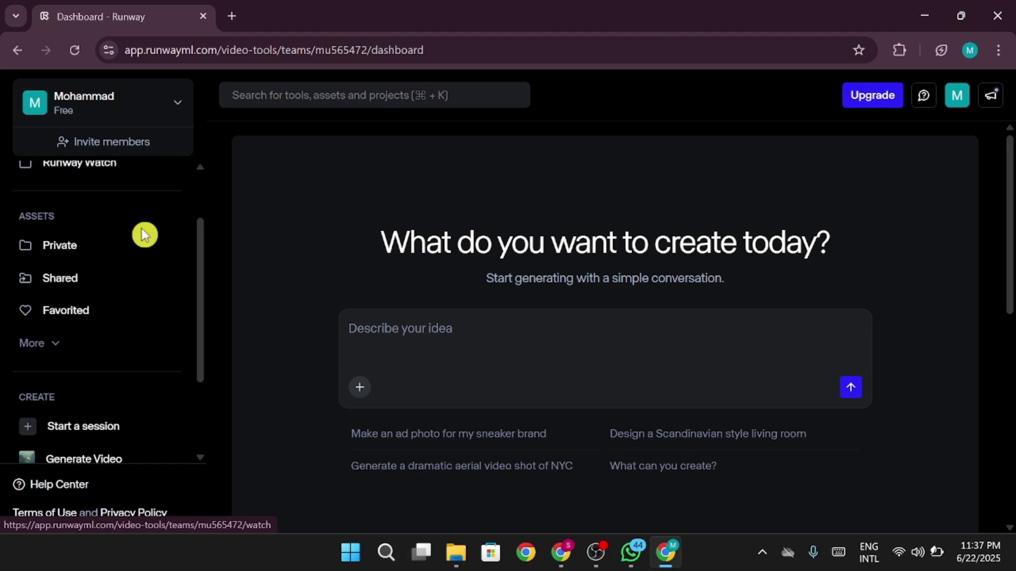
pyautogui.scroll(-2, 141, 227)
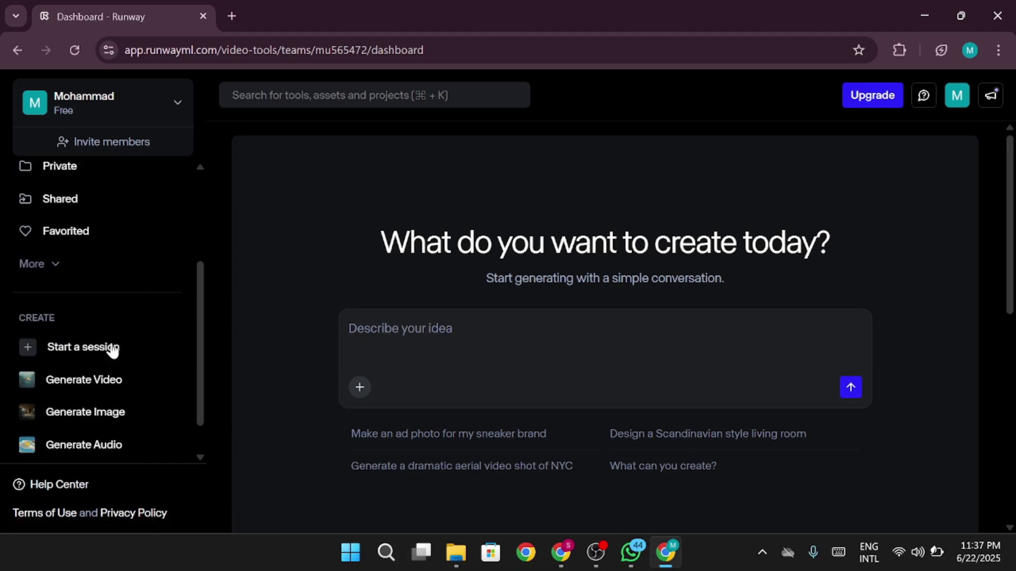
pyautogui.click(117, 386)
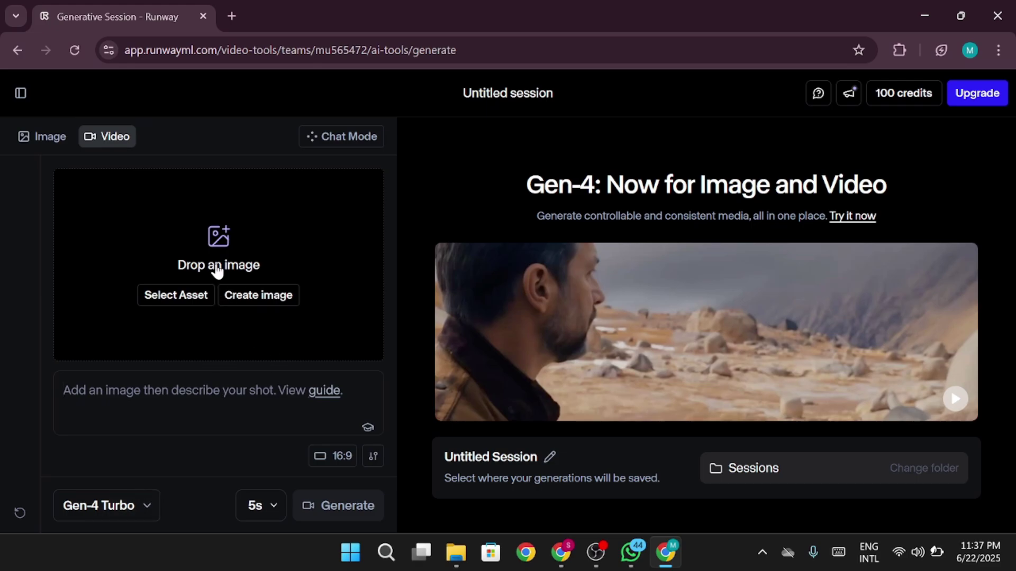
pyautogui.click(218, 269)
pyautogui.doubleClick(249, 156)
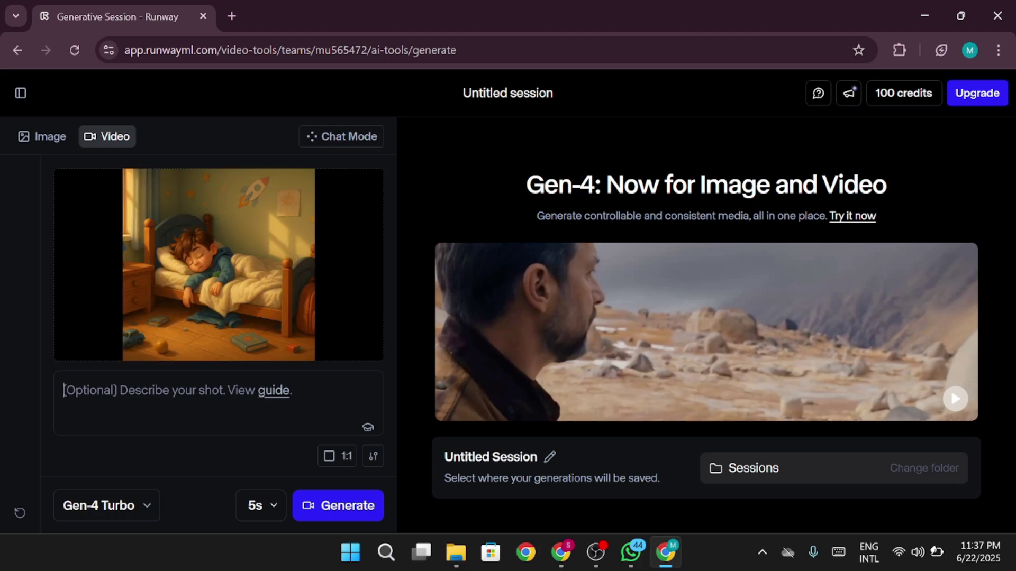
# Paste the prompt starting "The boy slowly stirs under the blanket" and generate a 5s video with Gen-4 Turbo.
pyautogui.hotkey('ctrl', 'v')
pyautogui.click(142, 502)
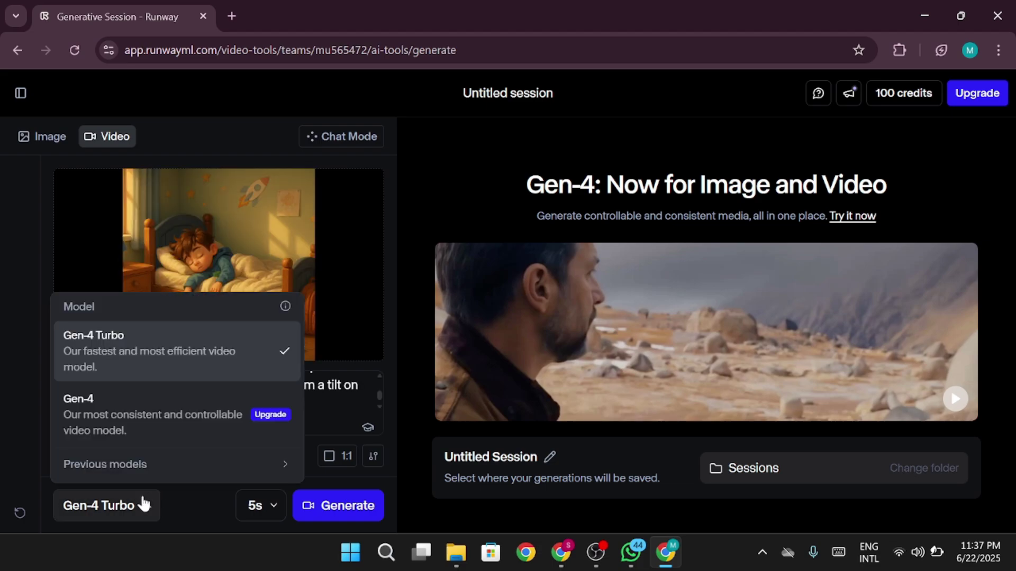
pyautogui.click(145, 502)
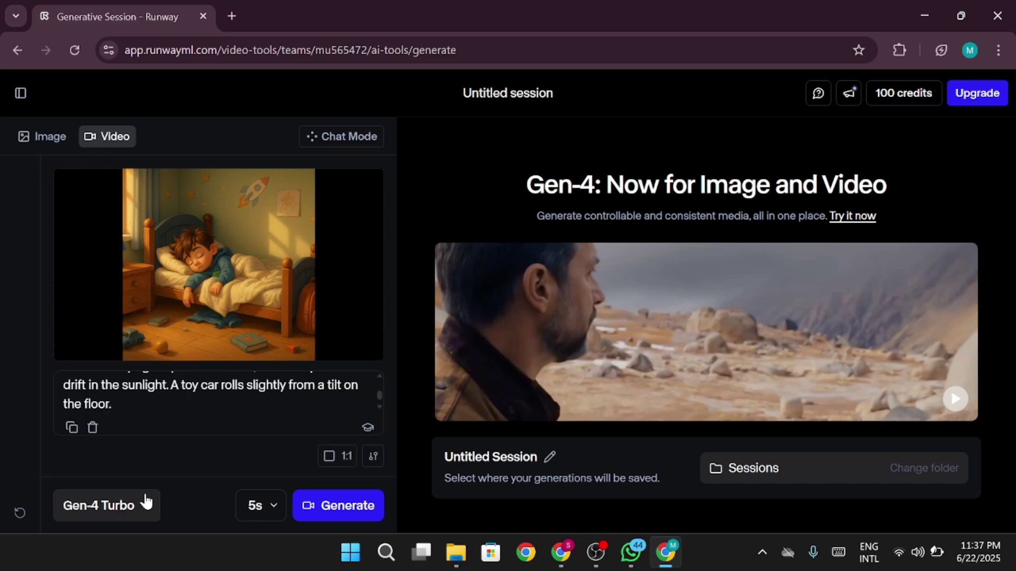
pyautogui.click(145, 502)
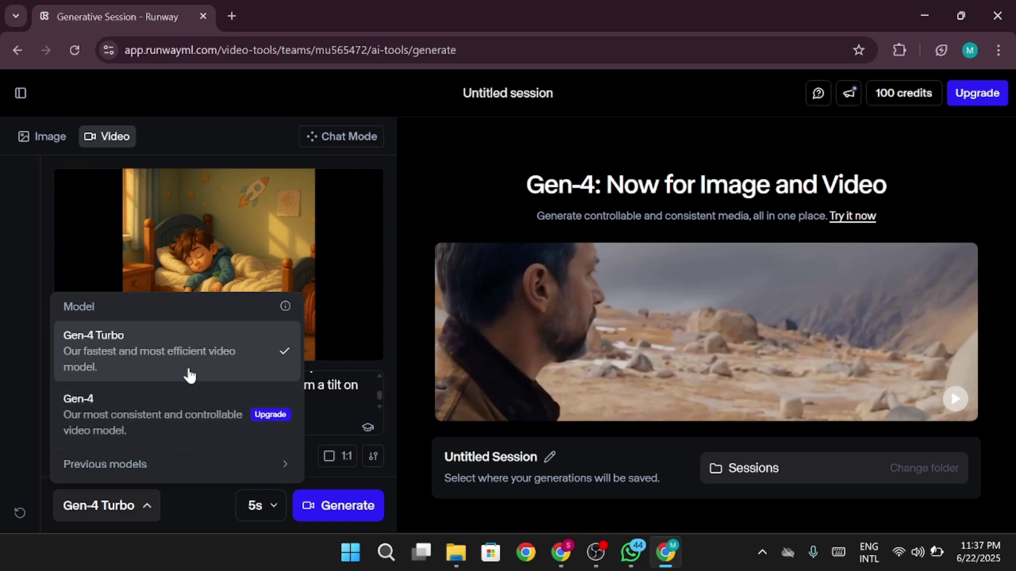
pyautogui.click(34, 376)
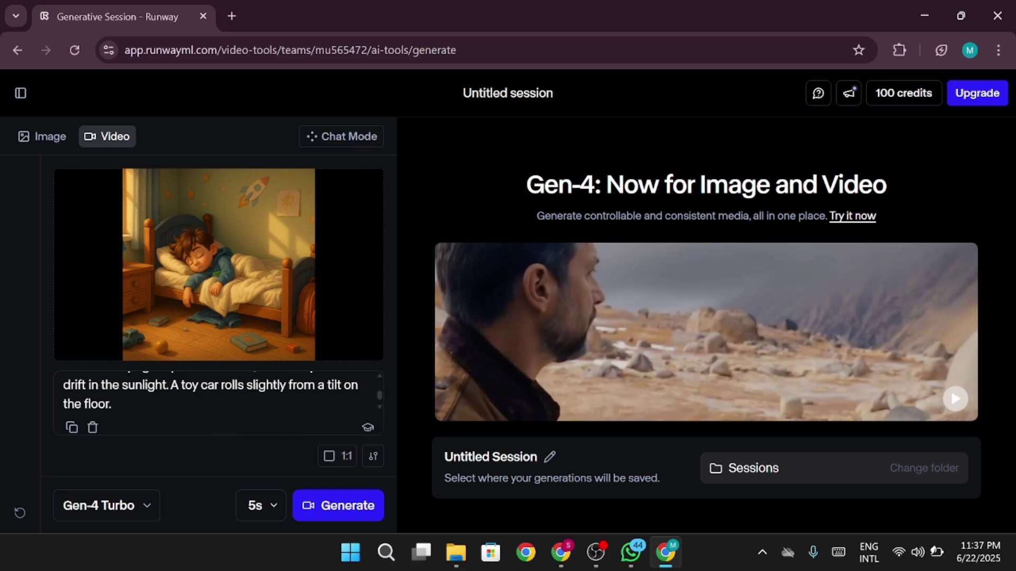
pyautogui.scroll(5, 383, 378)
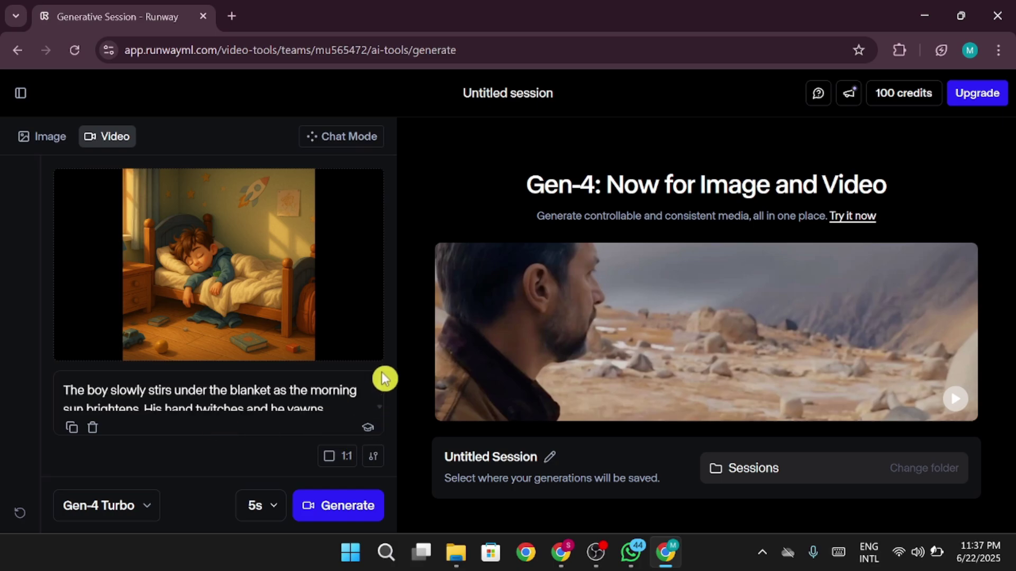
pyautogui.click(347, 509)
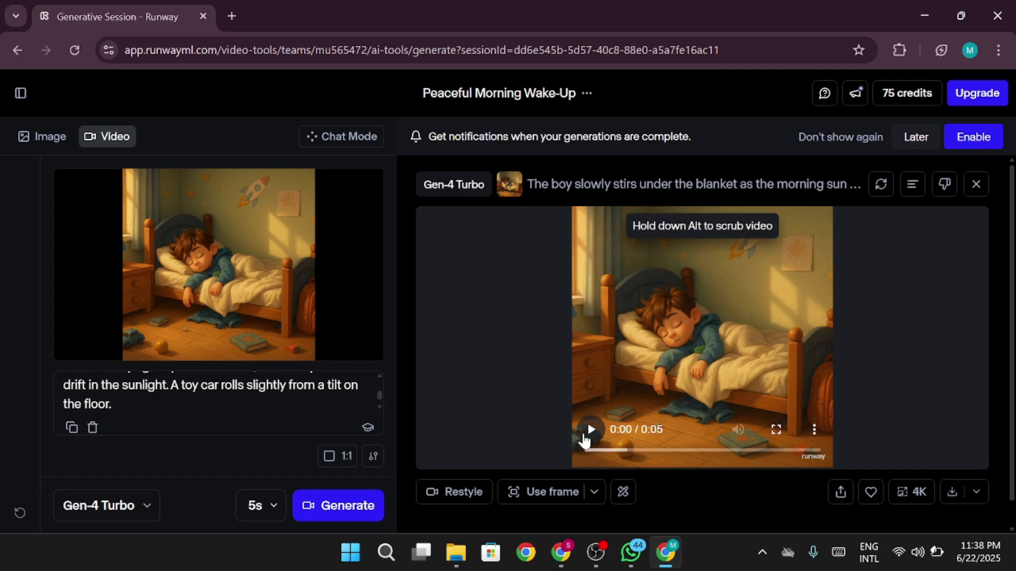
# Play the generated clip of the boy waking up and open it in Lip Sync.
pyautogui.click(587, 435)
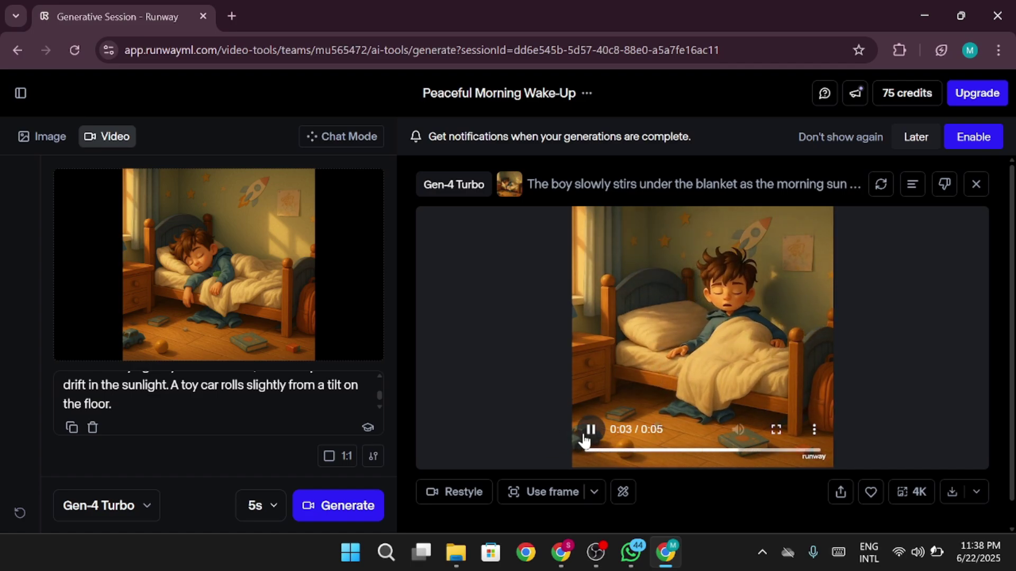
pyautogui.click(591, 437)
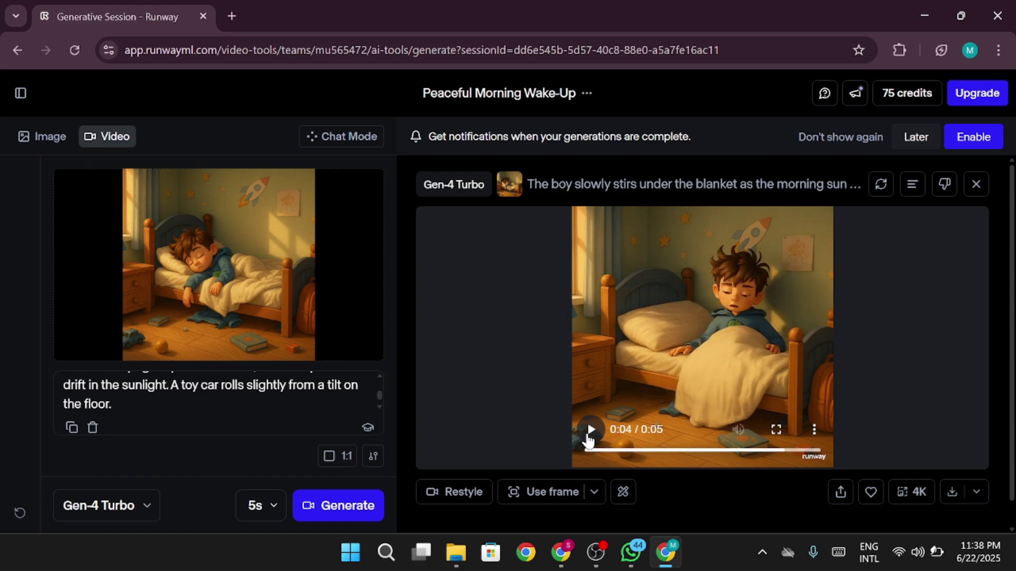
pyautogui.click(624, 502)
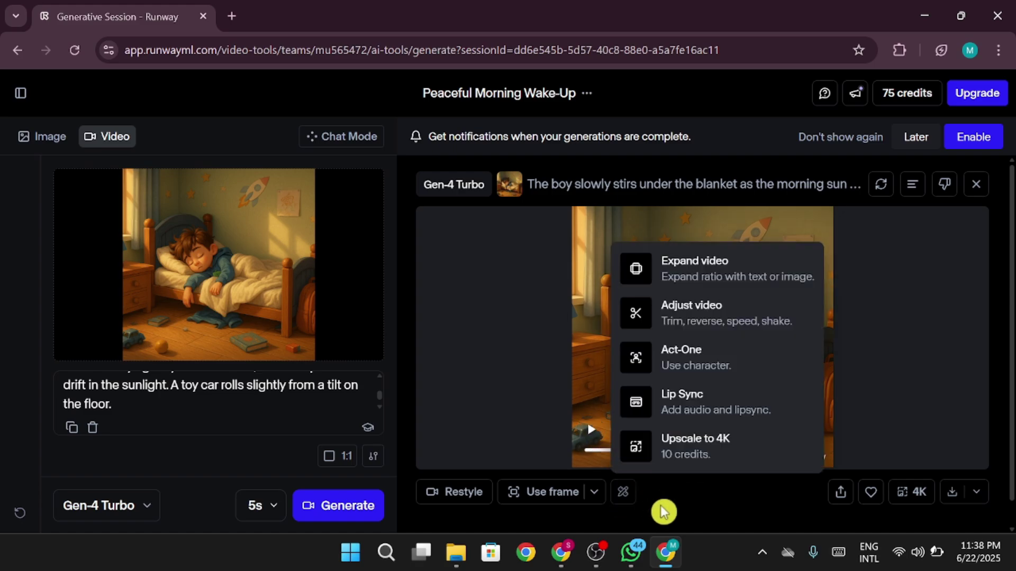
pyautogui.click(747, 412)
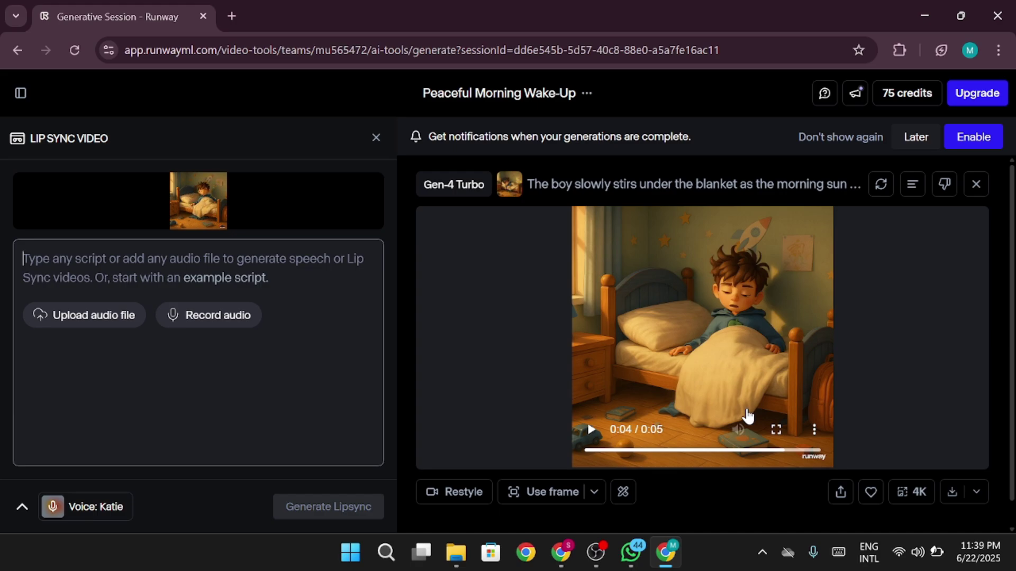
# Upload the ElevenLabs_Untitled_Project audio file, generate the lip-synced video and replay the original clip.
pyautogui.click(147, 254)
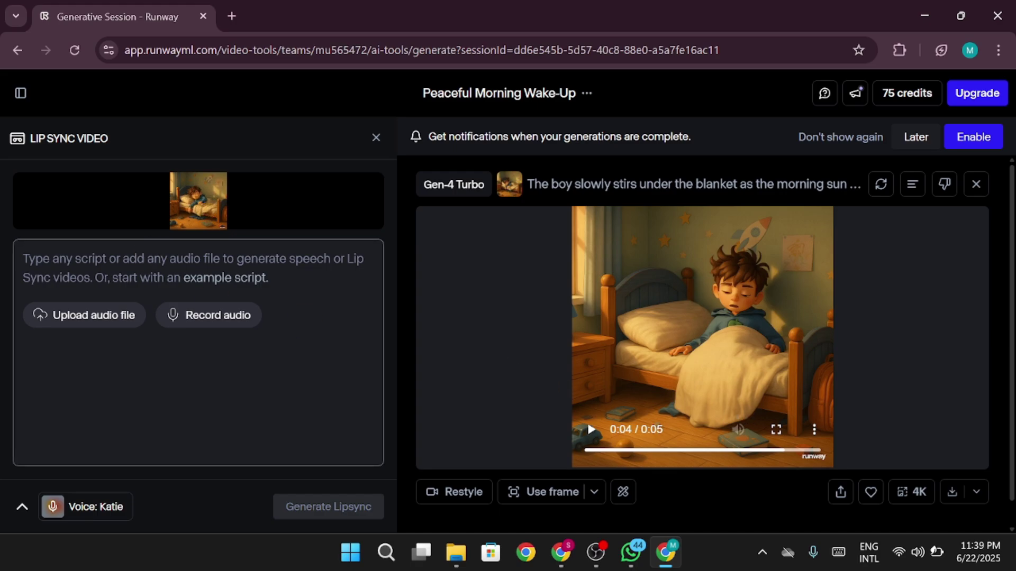
pyautogui.click(119, 315)
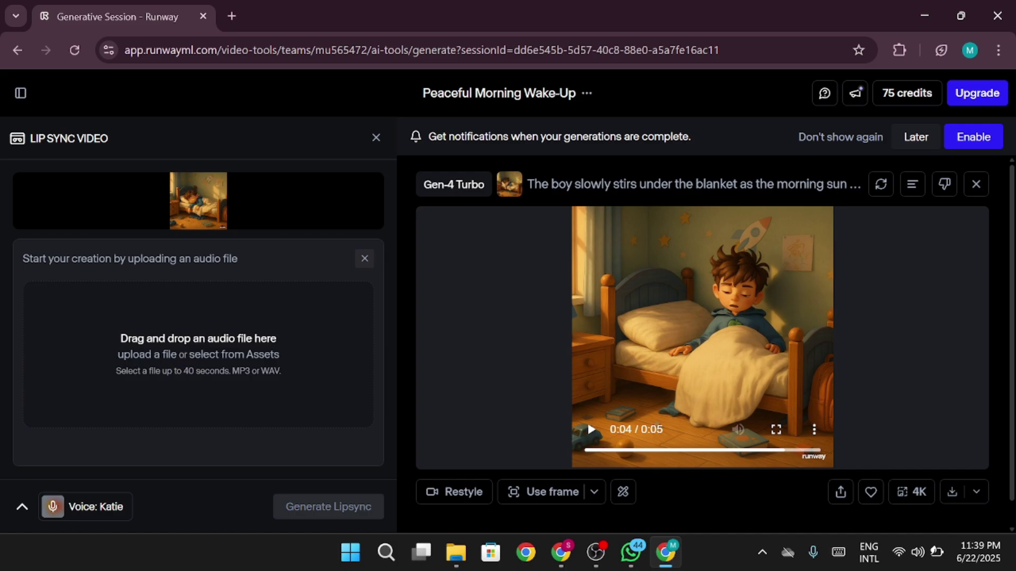
pyautogui.click(186, 357)
pyautogui.click(80, 401)
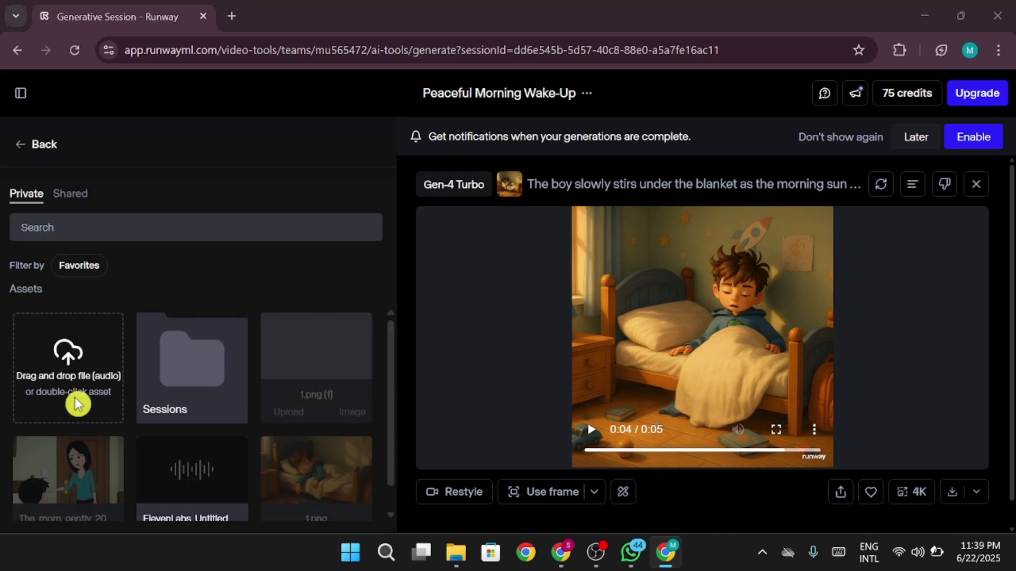
pyautogui.doubleClick(161, 217)
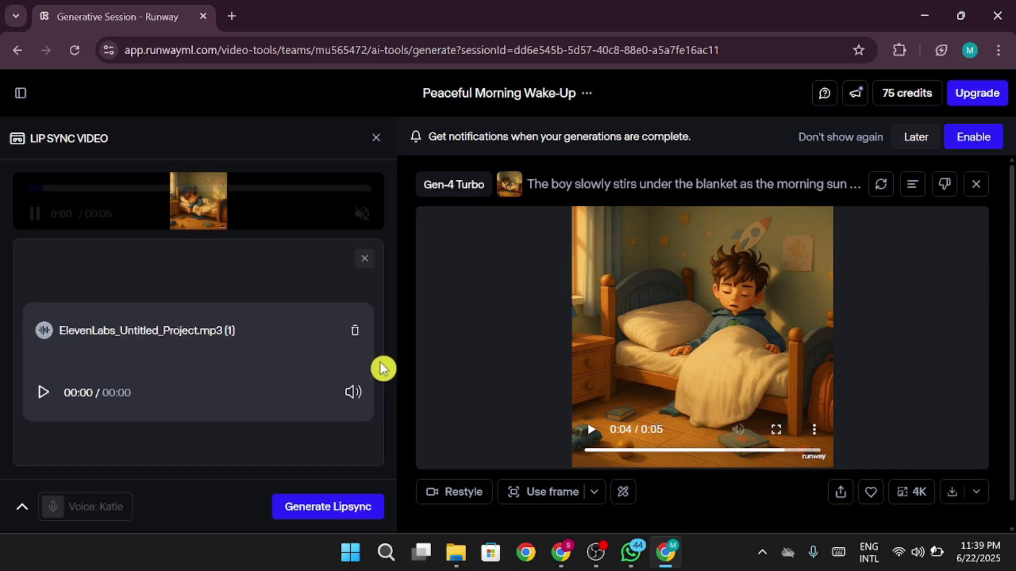
pyautogui.click(352, 520)
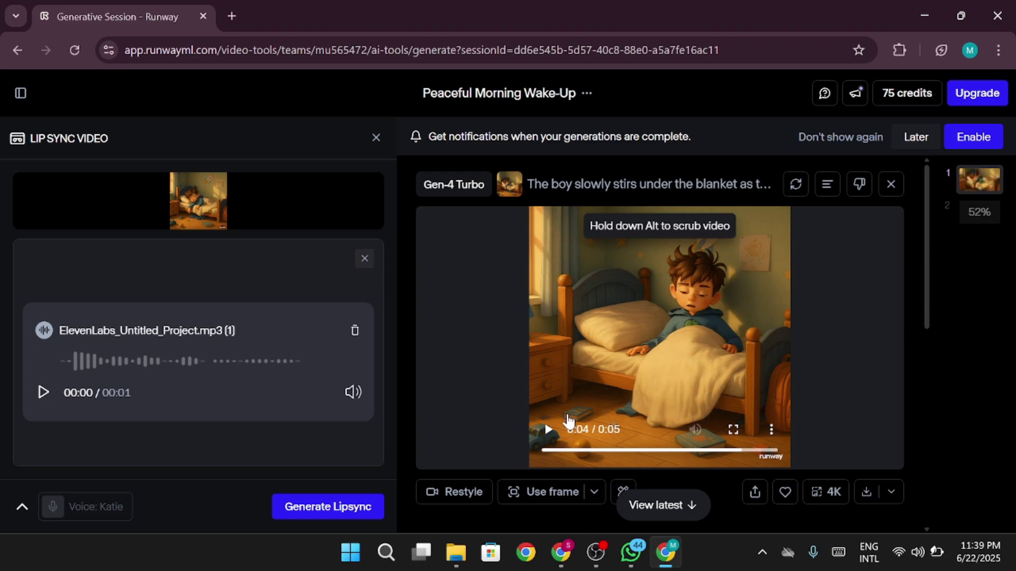
pyautogui.click(550, 431)
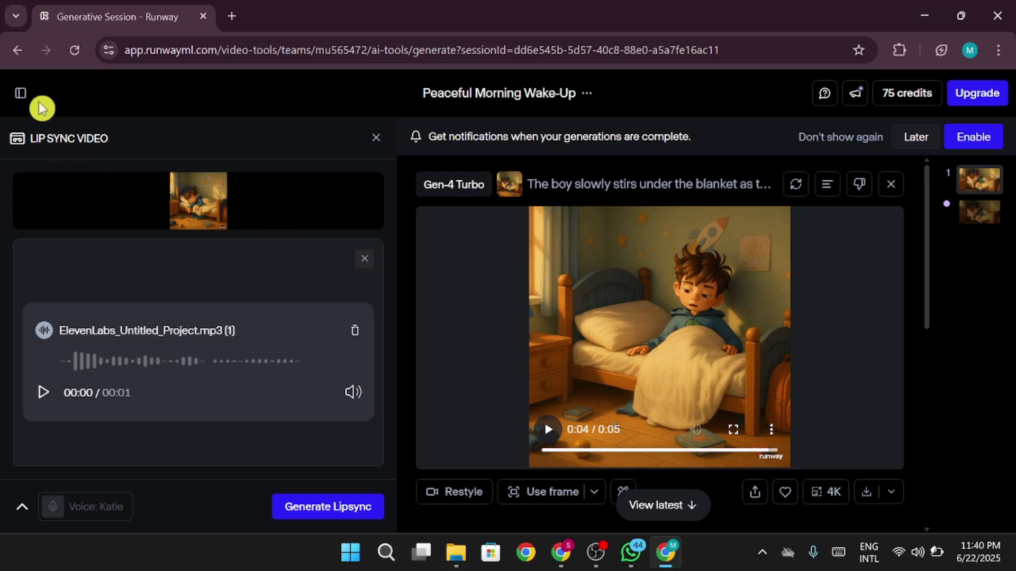
# Return to the Runway dashboard, start a new Act-One session and upload a custom character reference file.
pyautogui.click(23, 96)
pyautogui.click(101, 137)
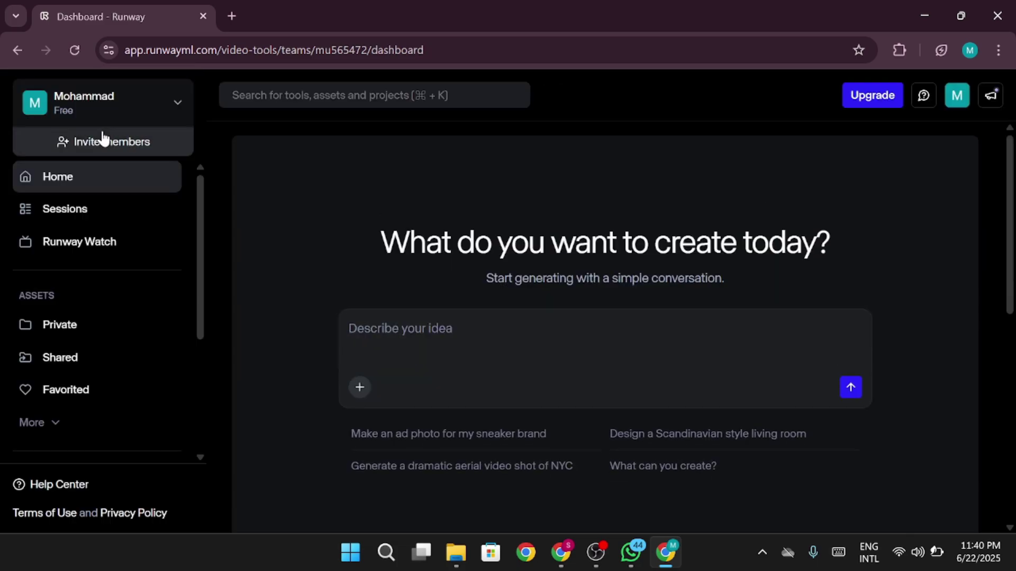
pyautogui.scroll(-5, 365, 226)
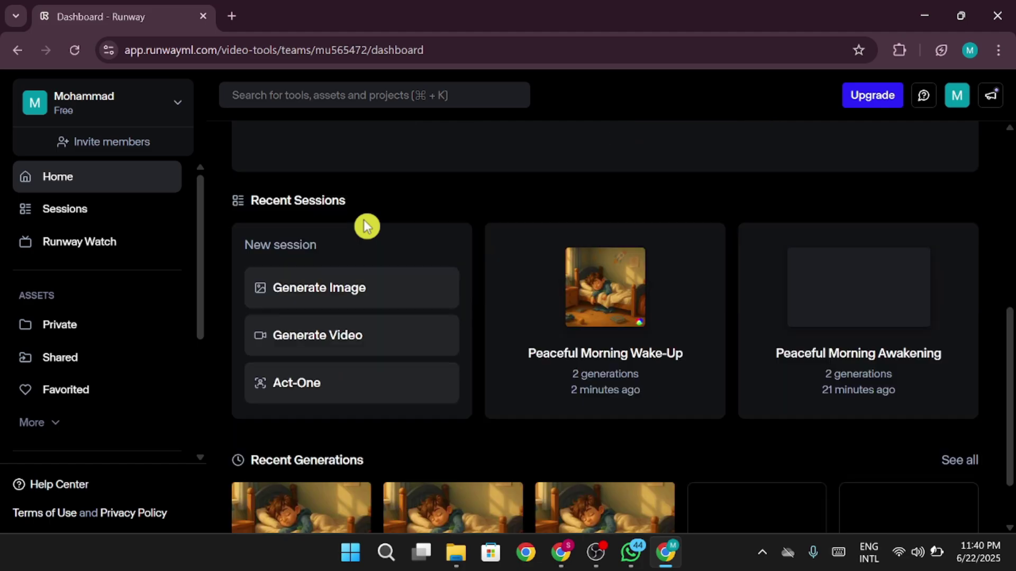
pyautogui.click(370, 385)
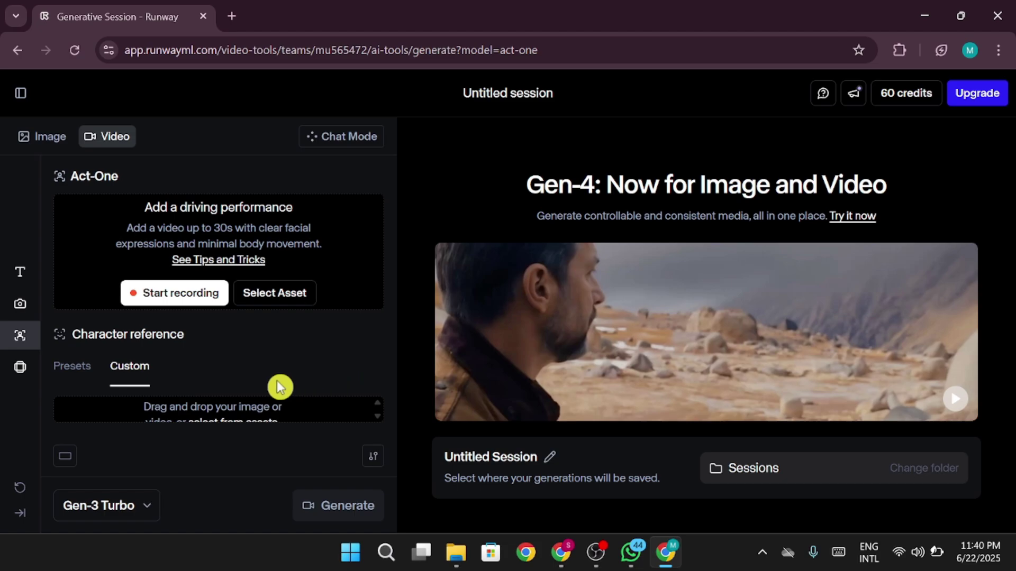
pyautogui.click(224, 410)
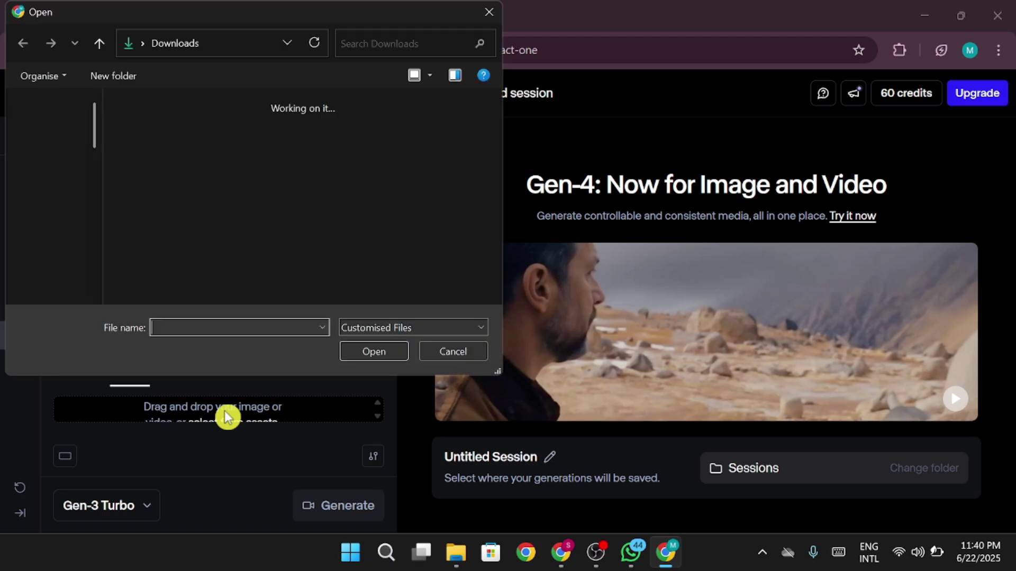
pyautogui.doubleClick(152, 213)
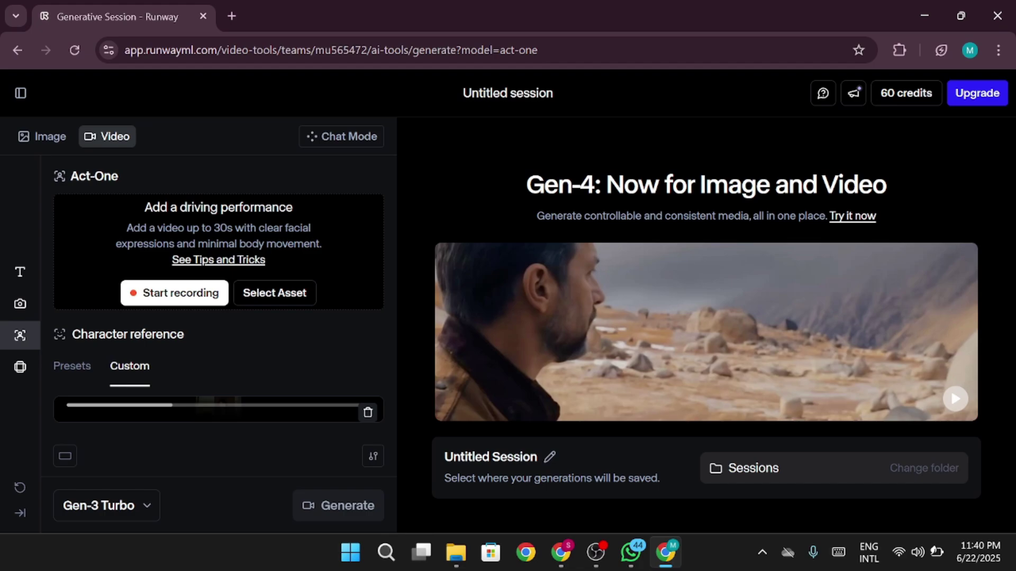
# Open the driving performance recorder, allow camera and microphone access for this time only, and close the recorder.
pyautogui.click(181, 297)
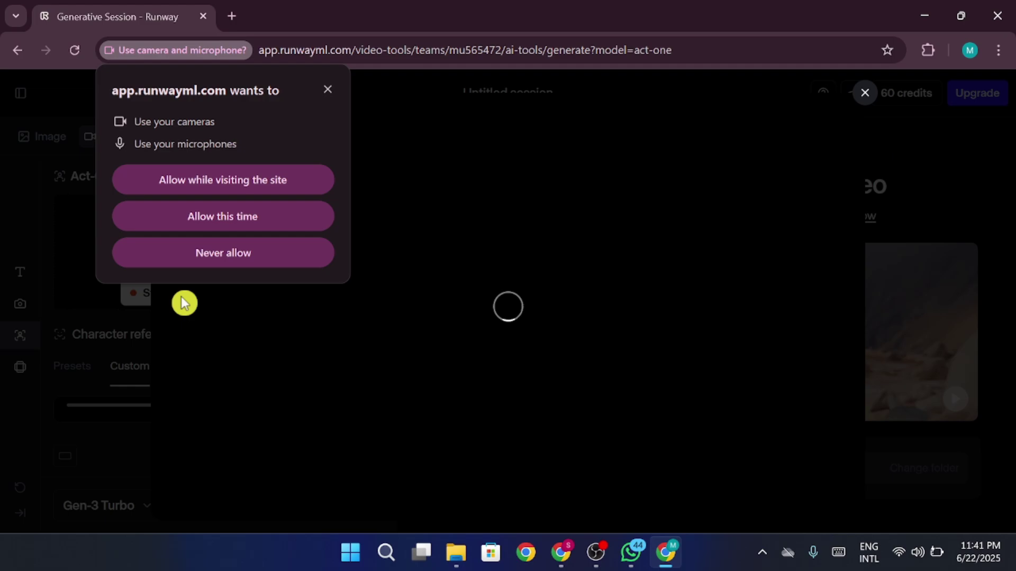
pyautogui.click(242, 225)
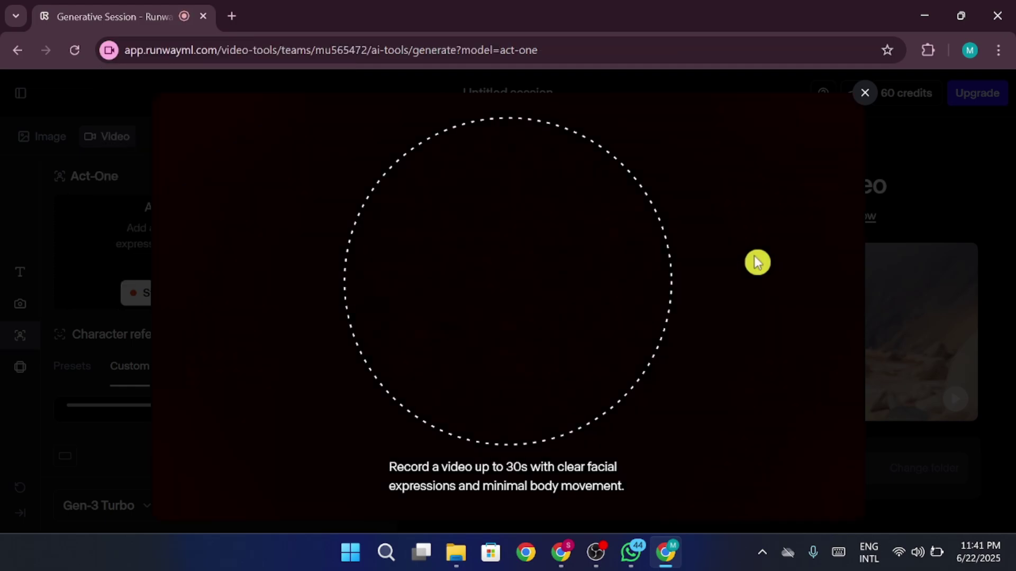
pyautogui.click(863, 94)
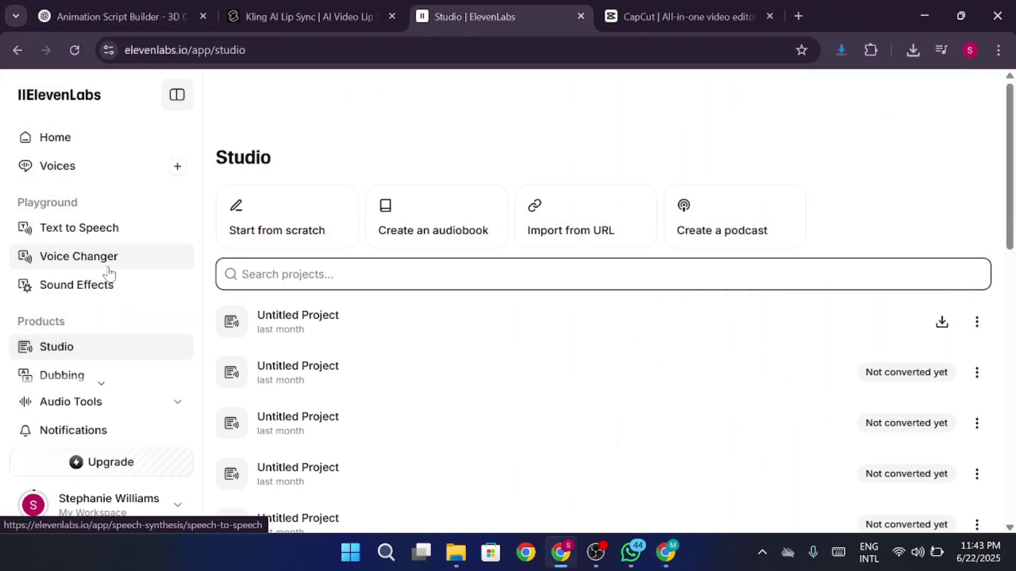
# Open ElevenLabs Voice Changer, look over the available voices, return to the settings, and dismiss the promotional banners.
pyautogui.click(107, 269)
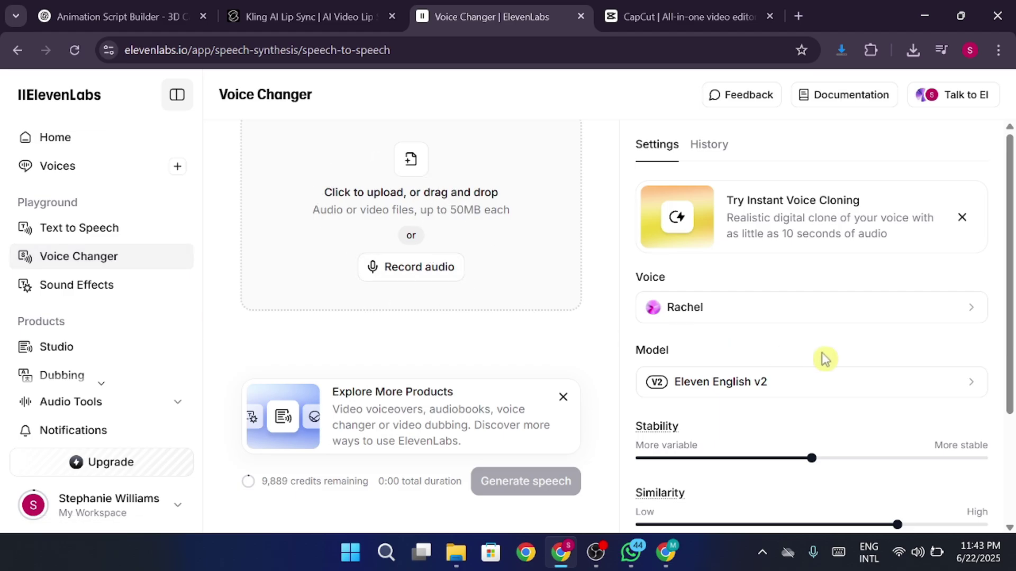
pyautogui.click(820, 314)
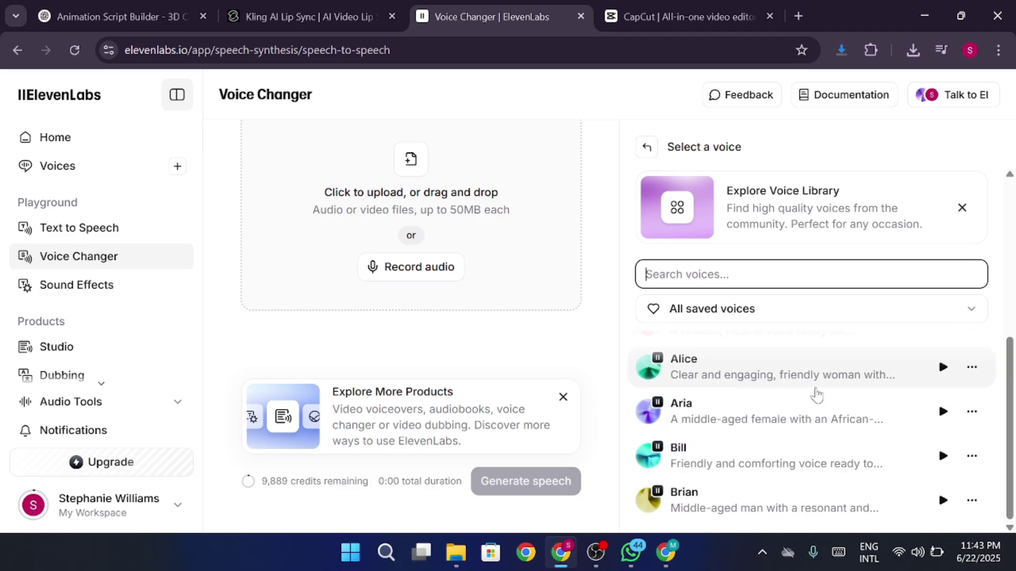
pyautogui.click(962, 207)
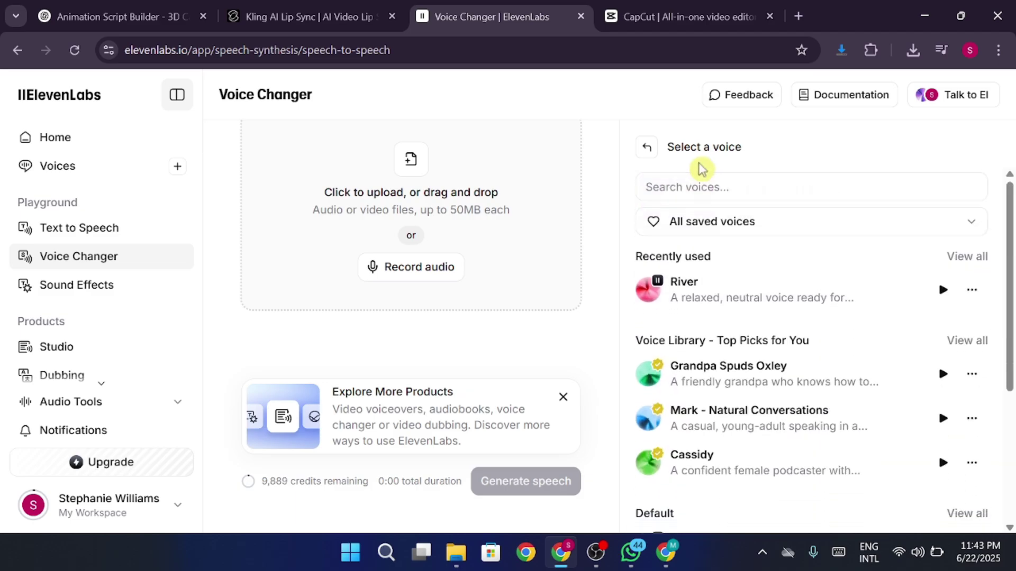
pyautogui.click(647, 149)
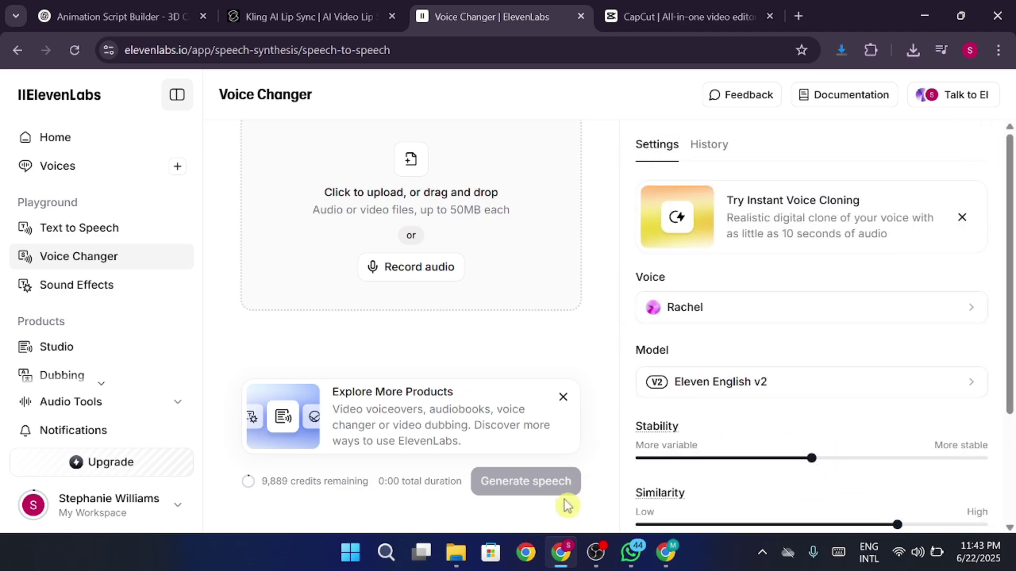
pyautogui.click(564, 397)
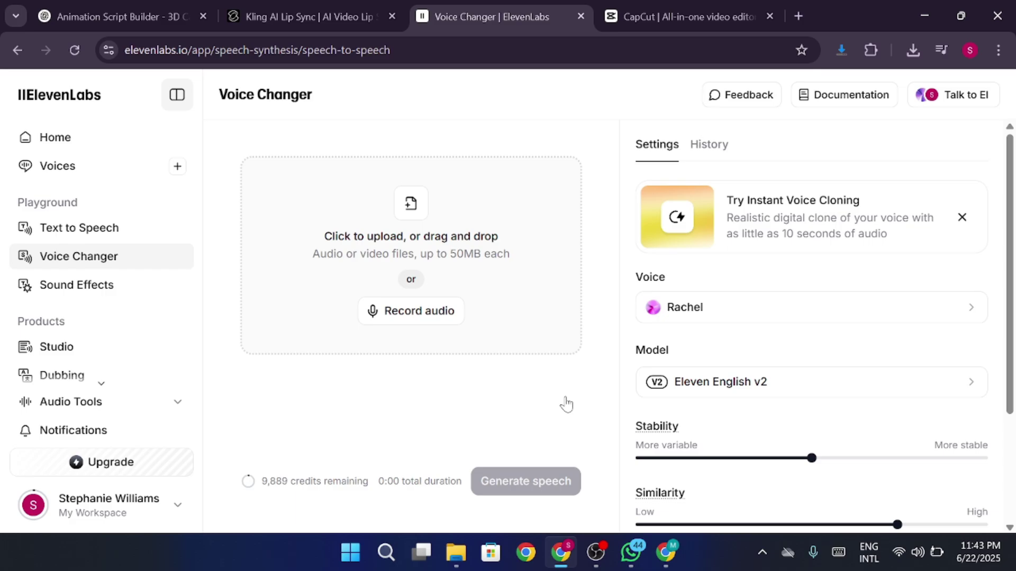
# Switch to the CapCut website, accept all cookies, and look through the AI video maker section.
pyautogui.click(686, 24)
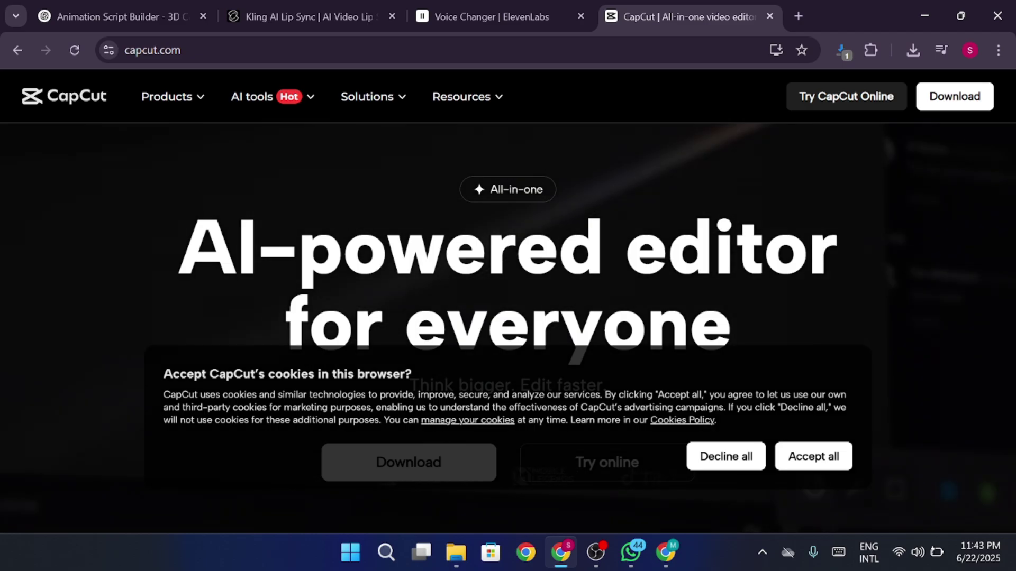
pyautogui.scroll(-4, 790, 248)
pyautogui.scroll(-5, 790, 247)
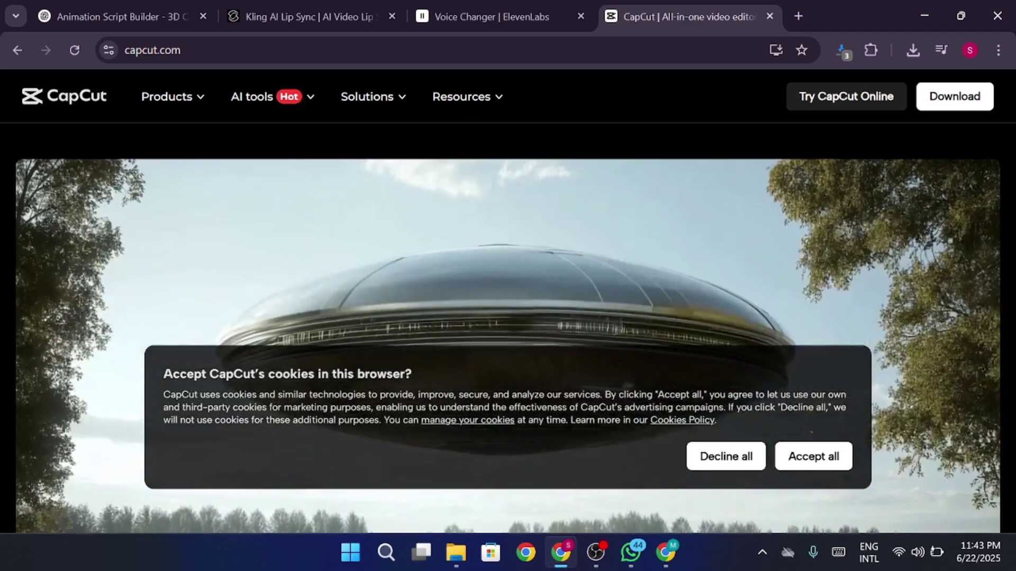
pyautogui.click(826, 457)
pyautogui.scroll(-2, 787, 306)
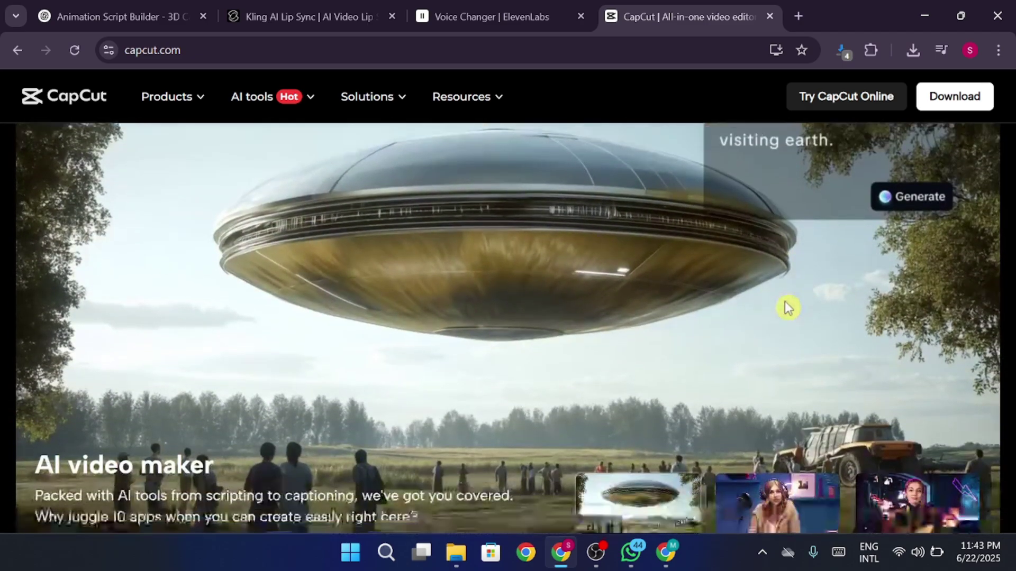
pyautogui.scroll(1, 788, 306)
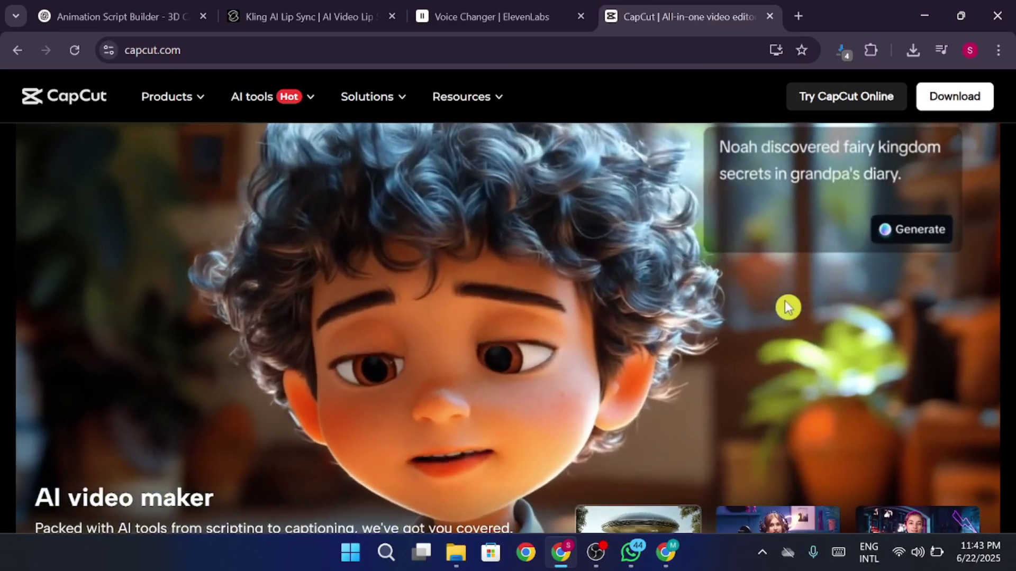
pyautogui.scroll(-1, 788, 306)
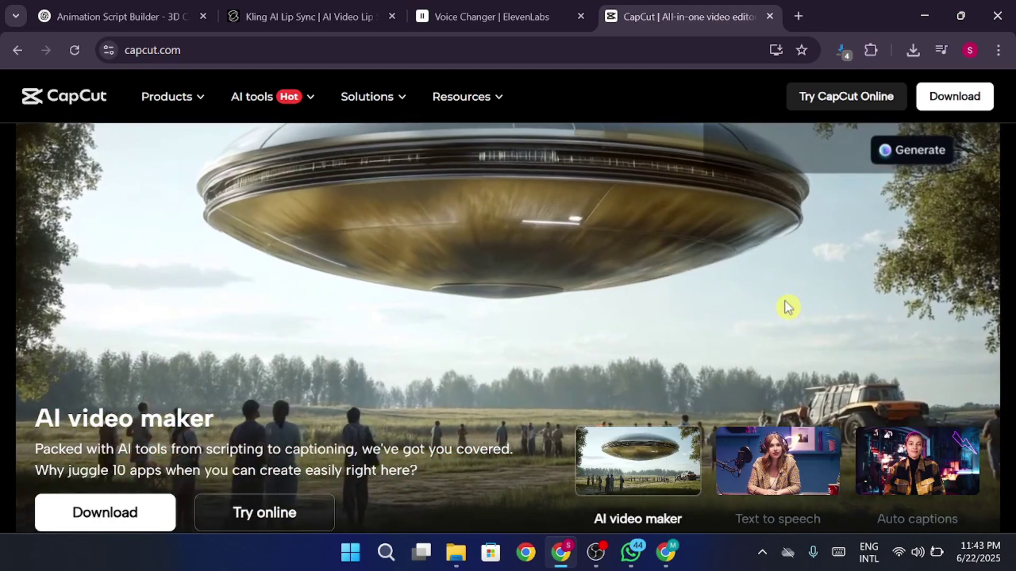
pyautogui.scroll(-5, 787, 307)
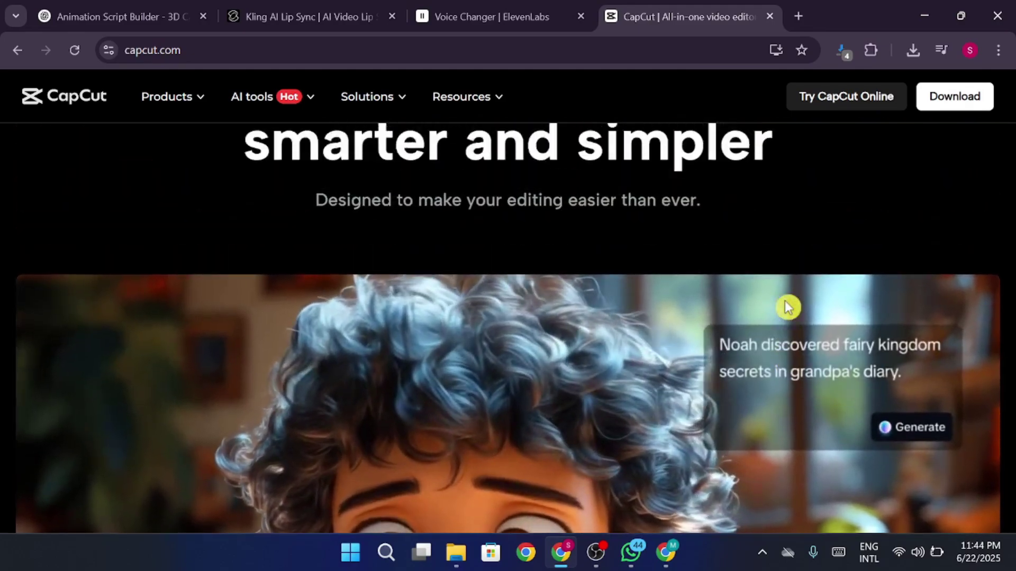
pyautogui.scroll(2, 788, 306)
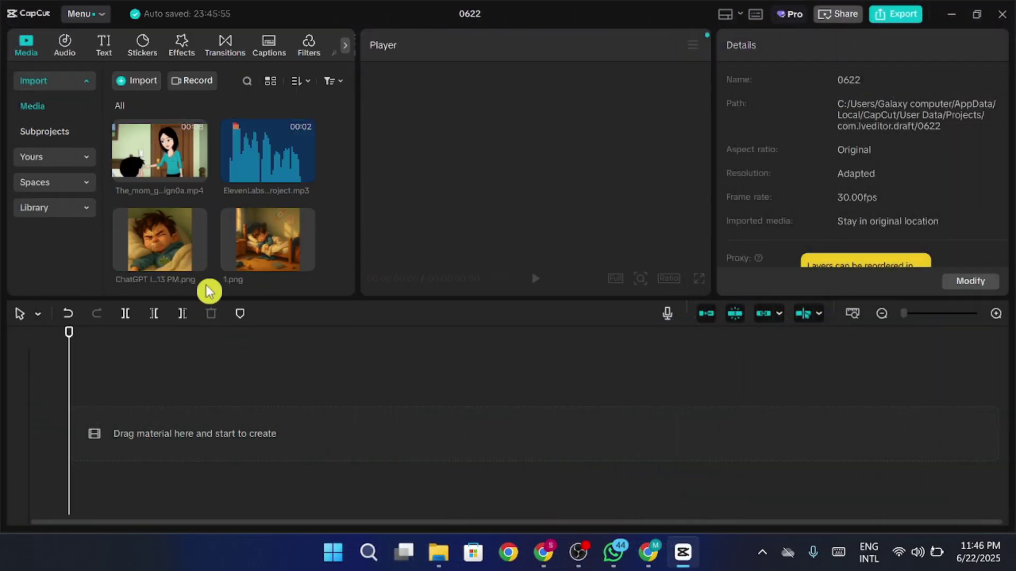
# In the CapCut desktop editor, place The_mom_gently clip on the timeline, preview it, and add the ElevenLabs audio beneath its start.
pyautogui.moveTo(158, 151); pyautogui.dragTo(149, 349)
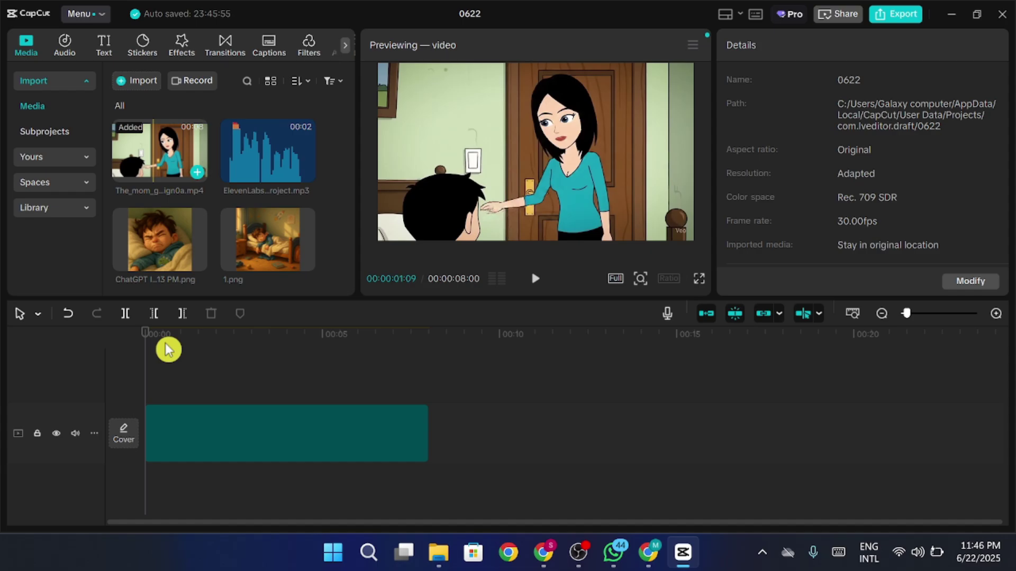
pyautogui.press('space')
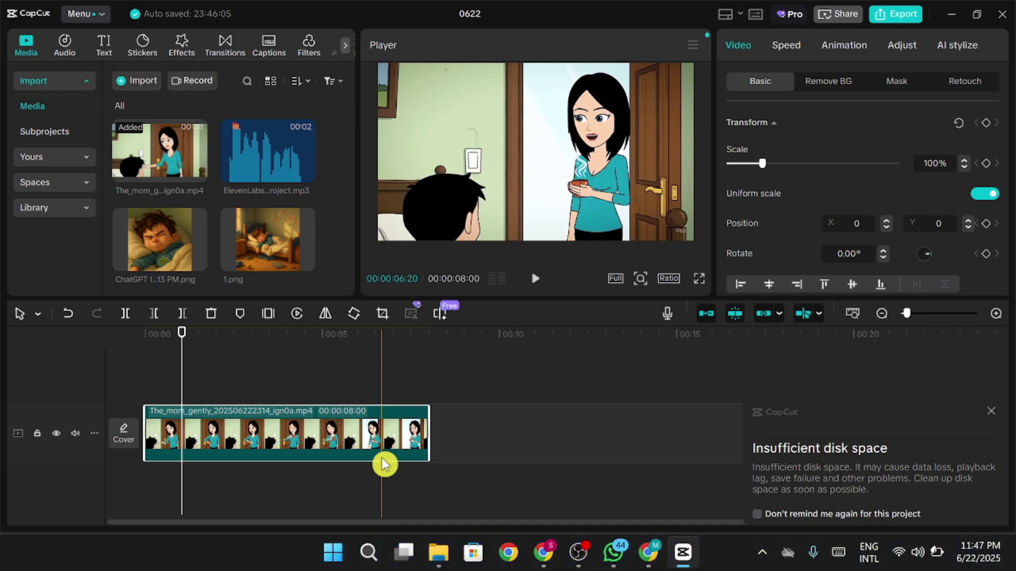
pyautogui.click(644, 367)
pyautogui.click(535, 279)
pyautogui.click(535, 279)
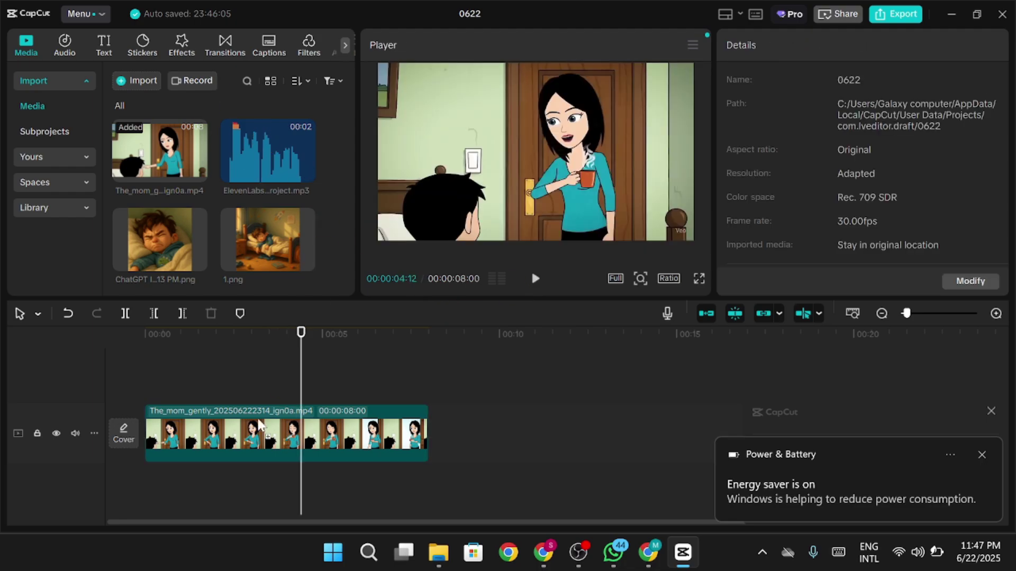
pyautogui.moveTo(259, 423); pyautogui.dragTo(319, 390)
pyautogui.click(467, 390)
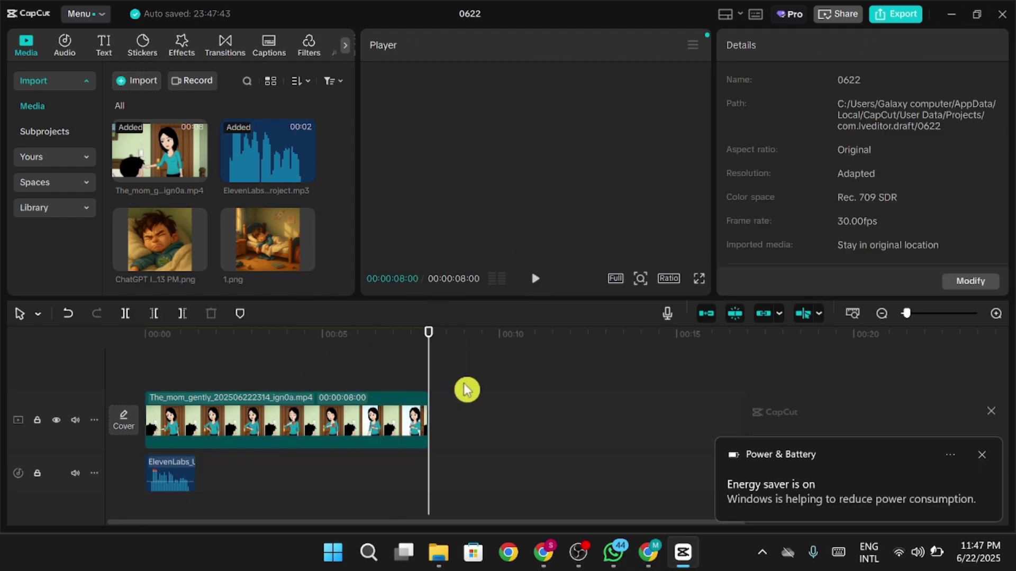
# Minimize CapCut and the open browser windows to show the desktop.
pyautogui.click(951, 14)
pyautogui.click(927, 15)
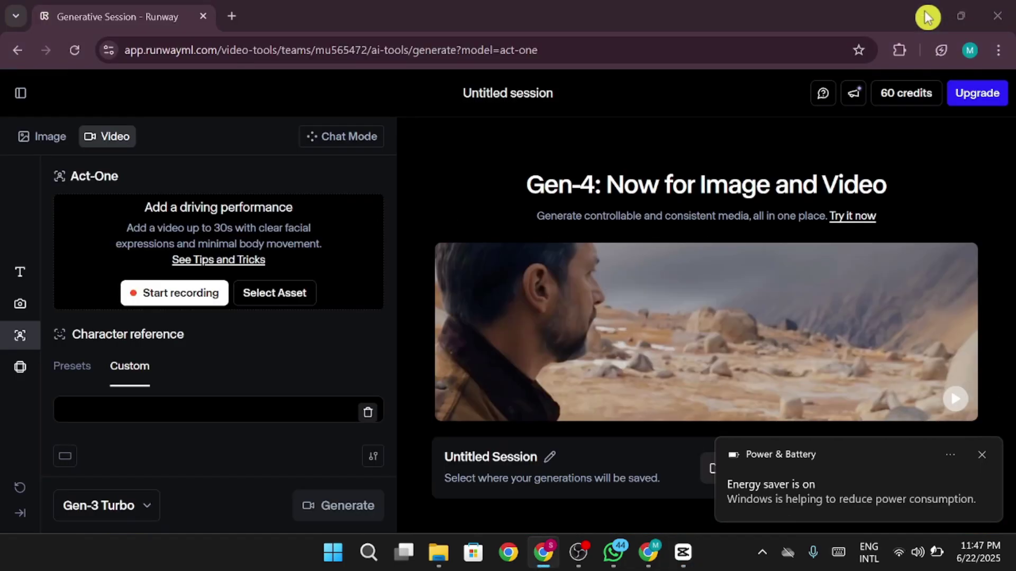
pyautogui.click(927, 16)
pyautogui.click(926, 16)
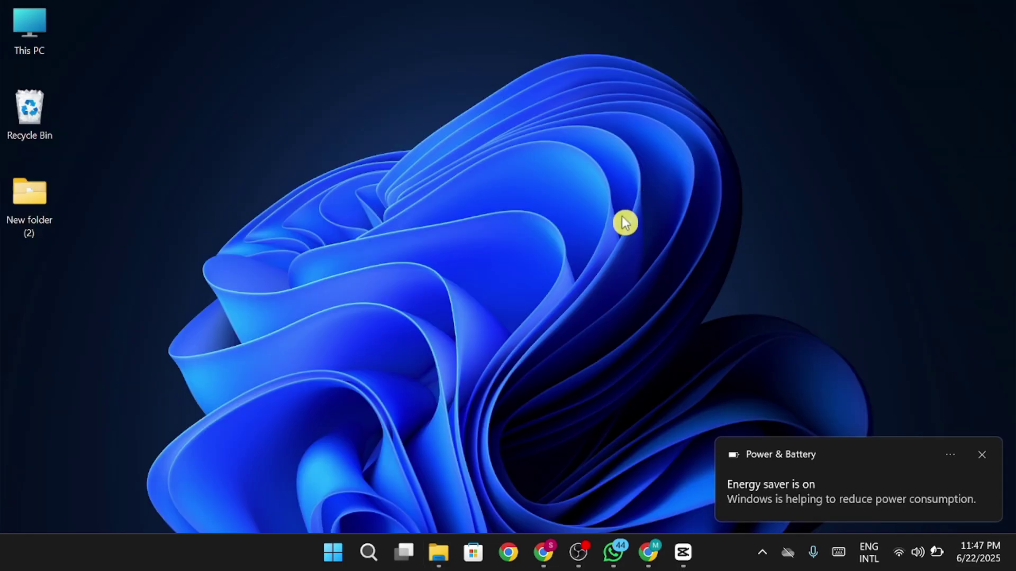